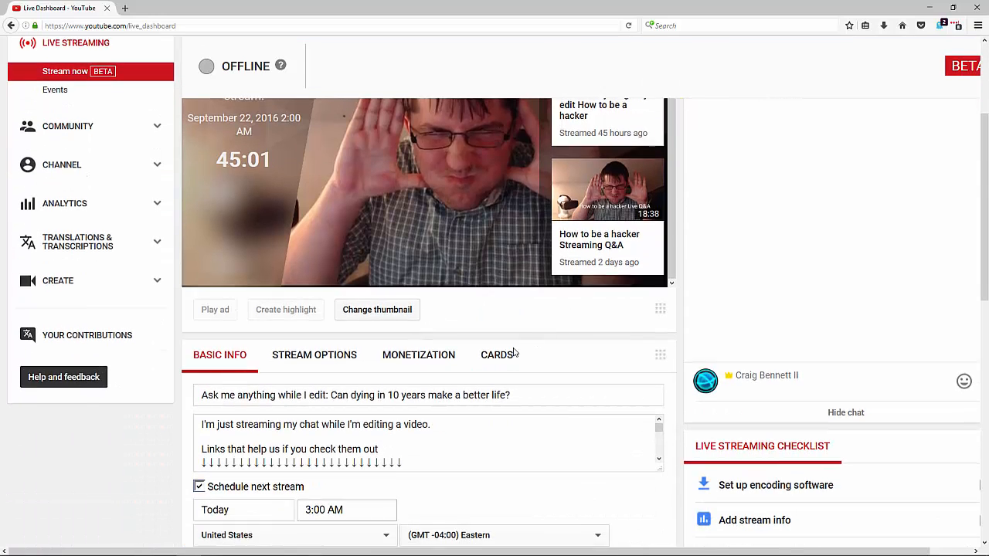
# Step: Examine the live dashboard's stream preview and the title, description and schedule fields of the basic info
pyautogui.scroll(3, 492, 311)
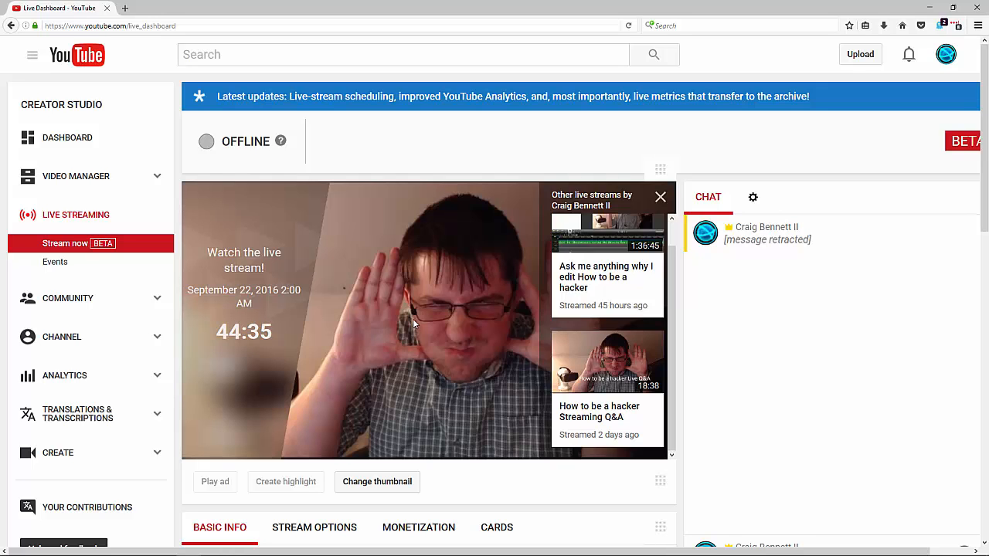
pyautogui.scroll(-4, 418, 312)
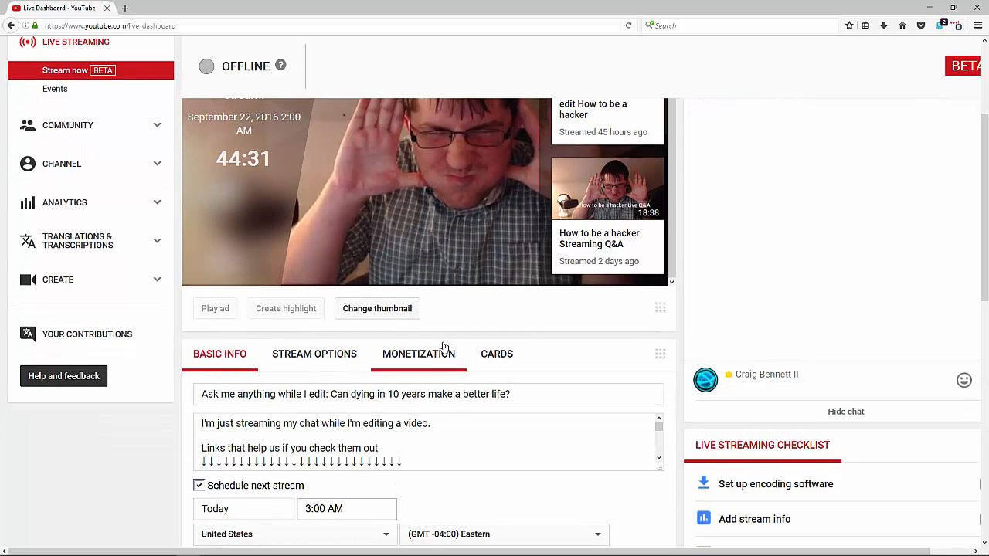
pyautogui.scroll(3, 437, 348)
pyautogui.scroll(1, 433, 343)
pyautogui.scroll(-6, 432, 331)
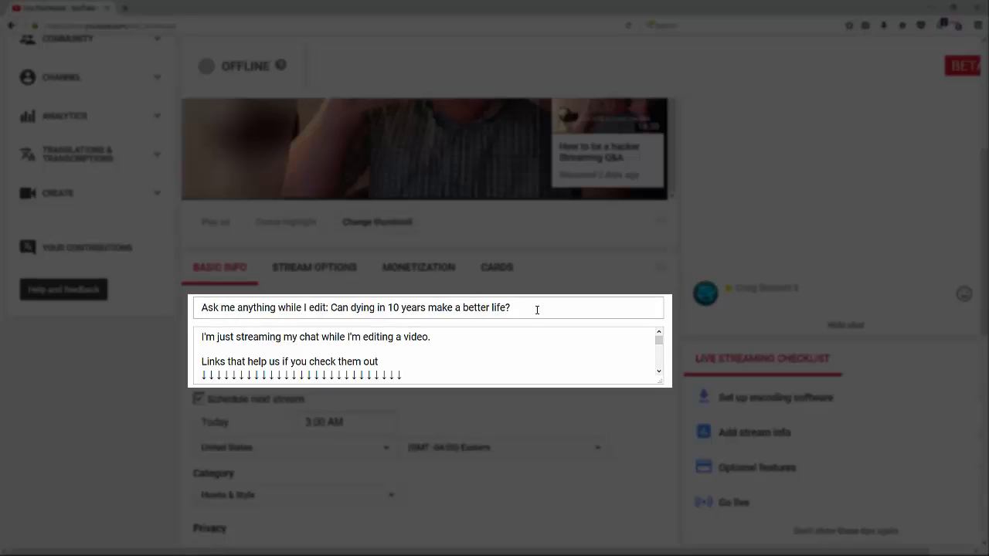
pyautogui.scroll(4, 534, 313)
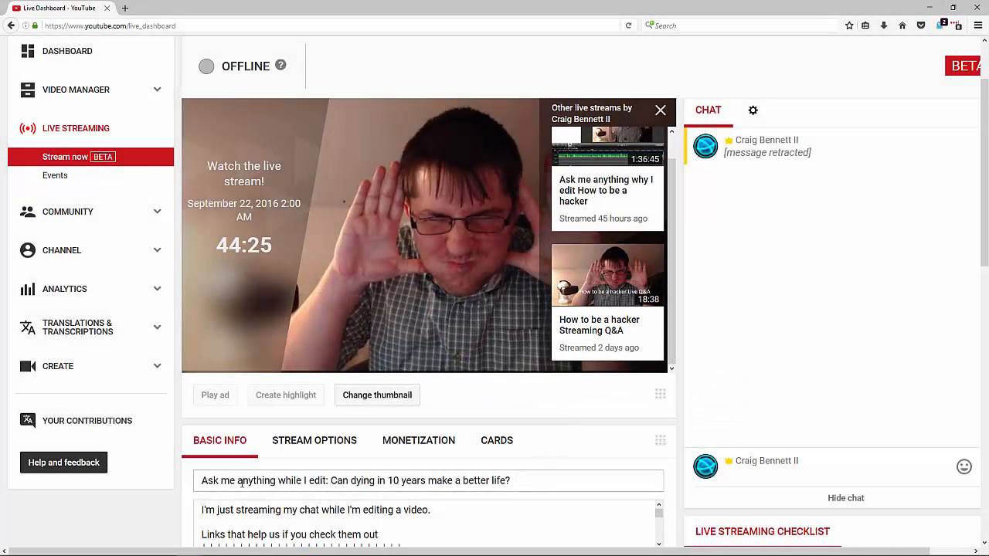
pyautogui.scroll(-2, 371, 479)
pyautogui.tripleClick(502, 399)
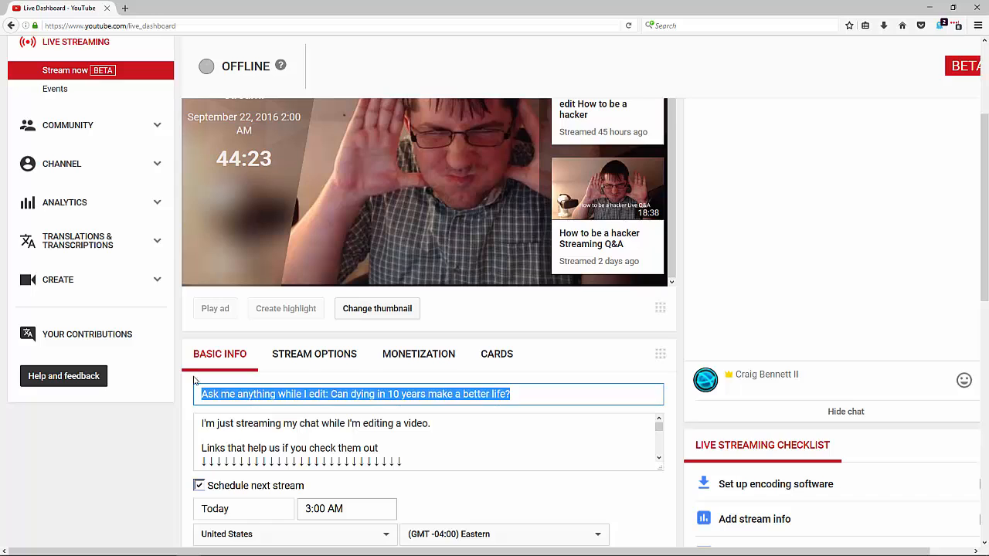
pyautogui.scroll(-1, 501, 399)
pyautogui.scroll(-2, 502, 399)
pyautogui.click(503, 348)
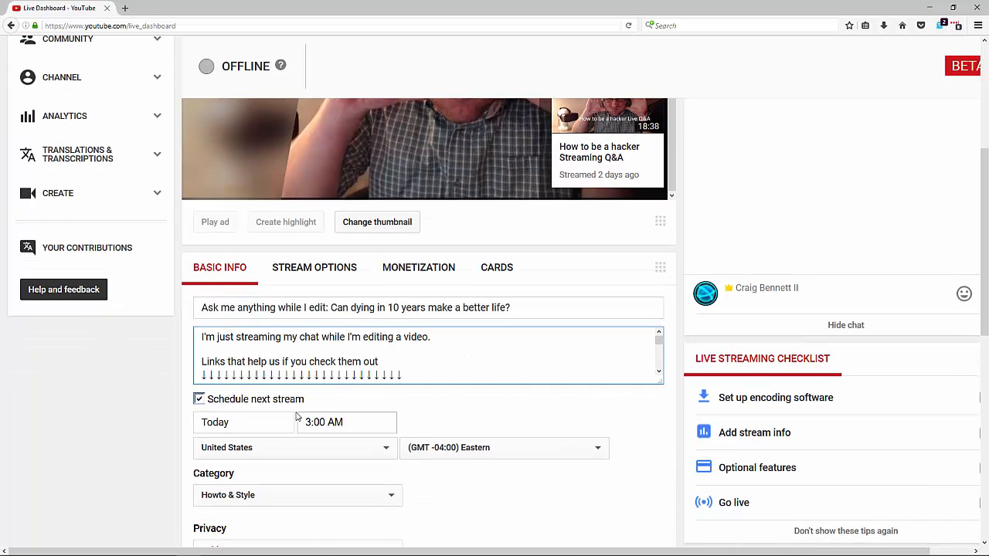
# Step: Delete the question mark at the end of the stream title and add it back, letting the changes save automatically
pyautogui.scroll(2, 476, 383)
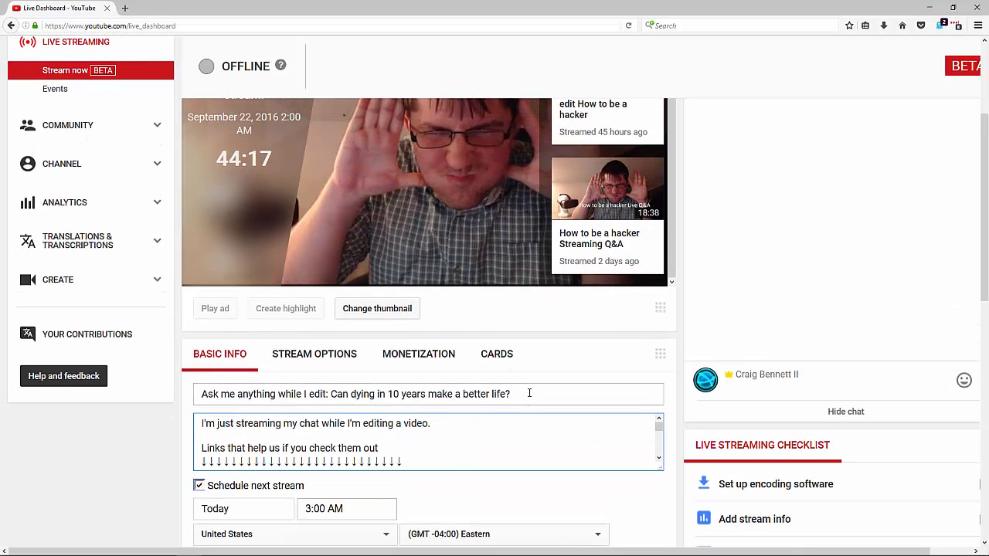
pyautogui.click(530, 394)
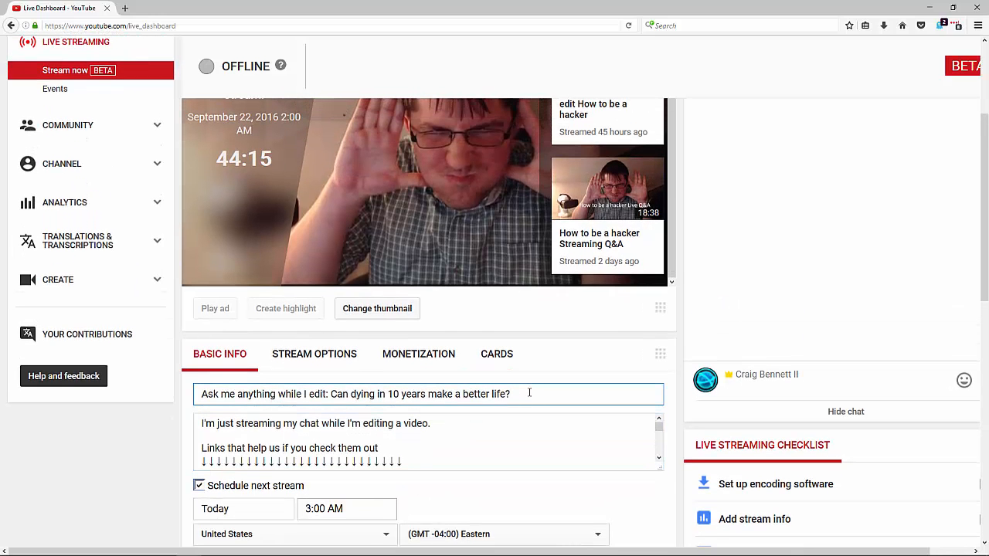
pyautogui.press('BackSpace')
pyautogui.click(514, 421)
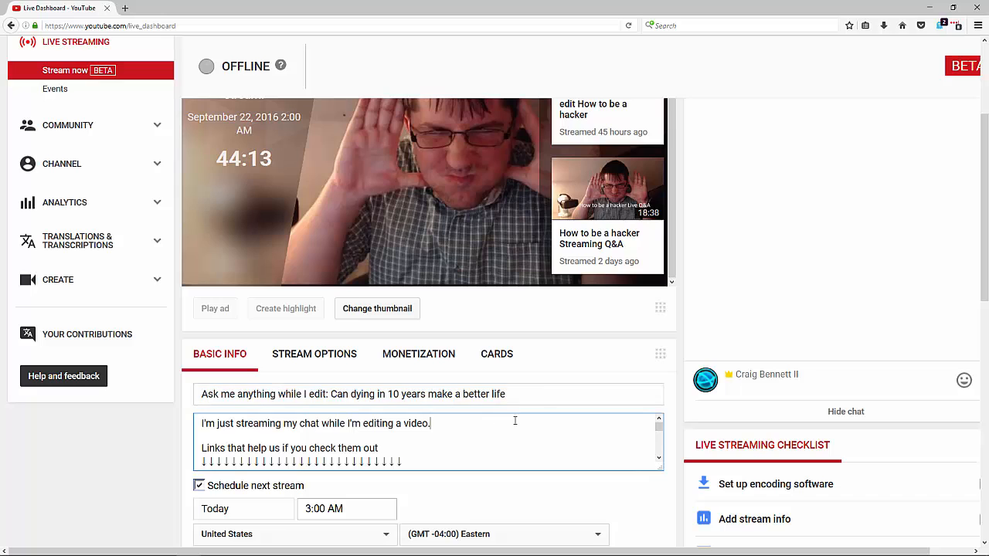
pyautogui.click(542, 394)
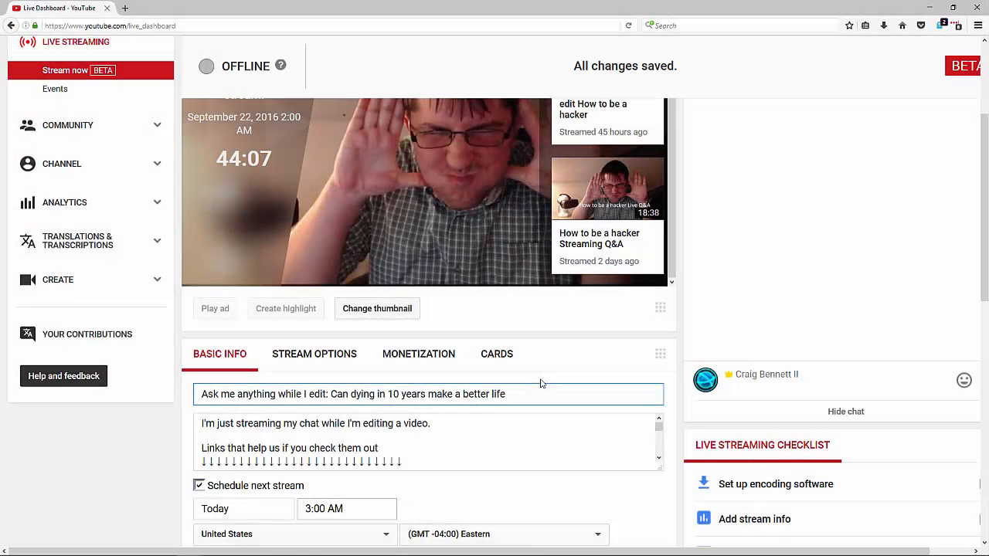
pyautogui.write('?')
pyautogui.click(522, 421)
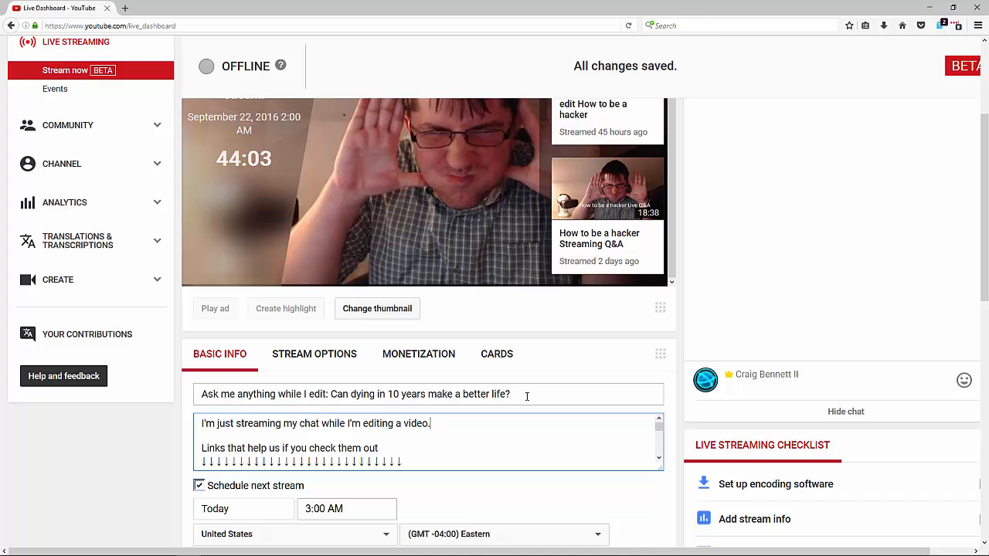
pyautogui.moveTo(523, 396); pyautogui.dragTo(242, 394)
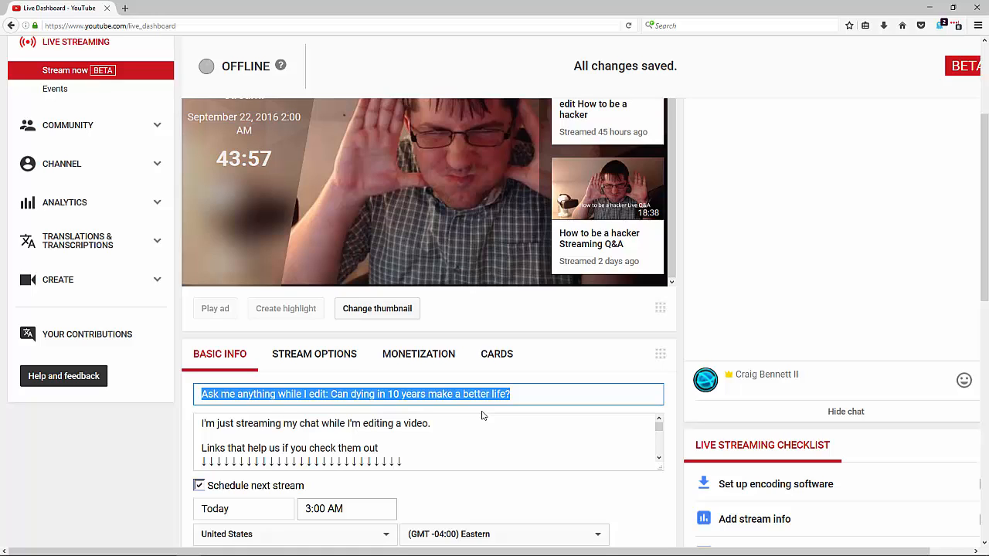
pyautogui.click(519, 392)
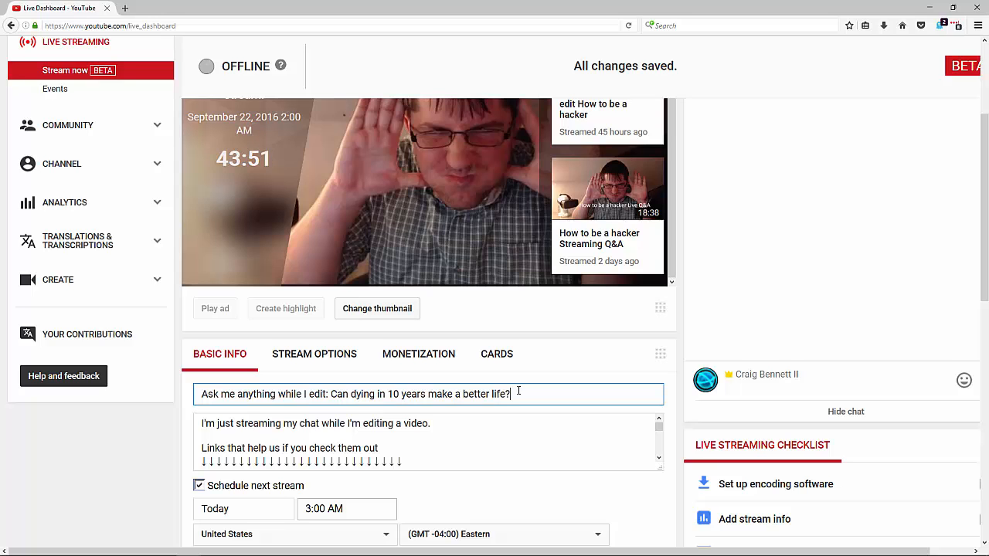
# Step: Open the help page about the live streaming beta and close it again
pyautogui.scroll(3, 719, 270)
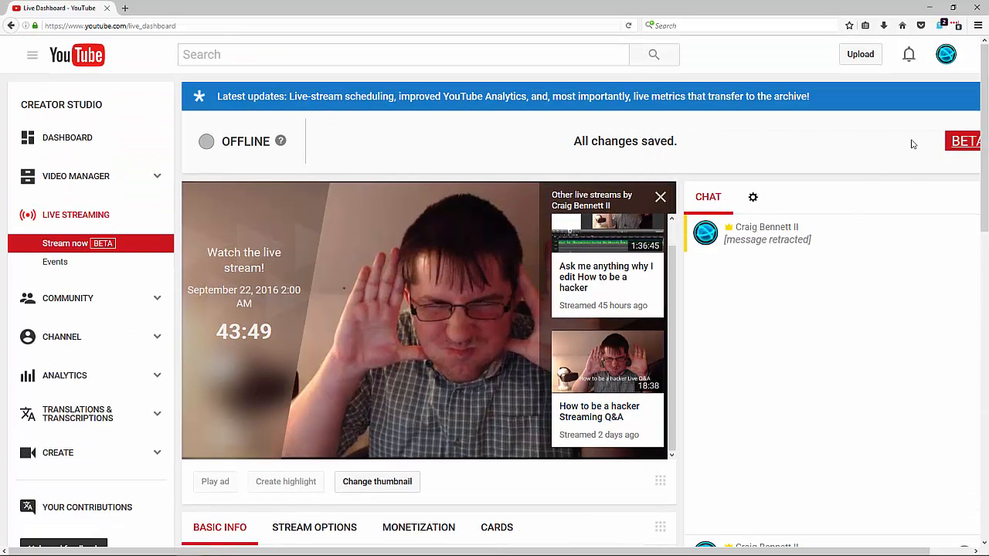
pyautogui.hscroll(1, 919, 145)
pyautogui.rightClick(934, 145)
pyautogui.click(927, 139)
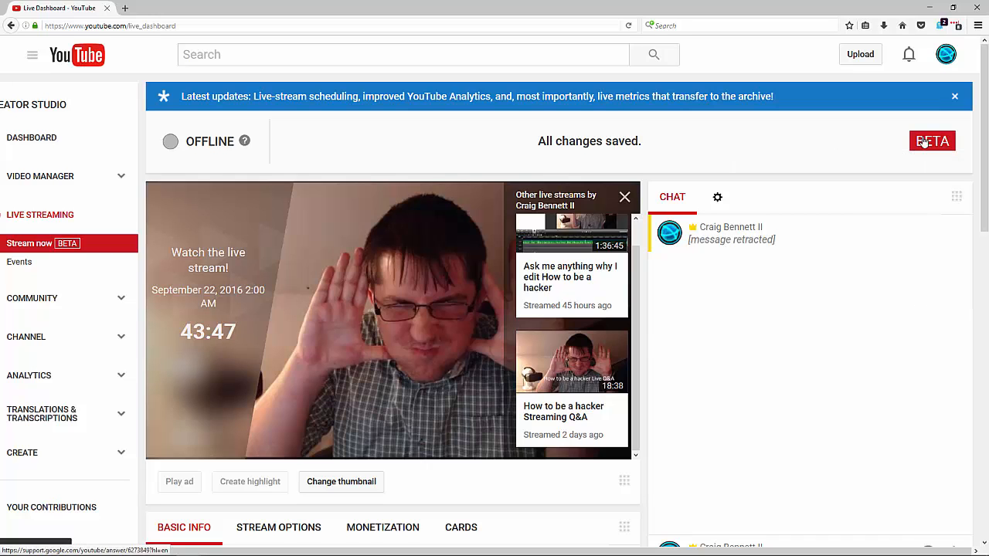
pyautogui.click(941, 140)
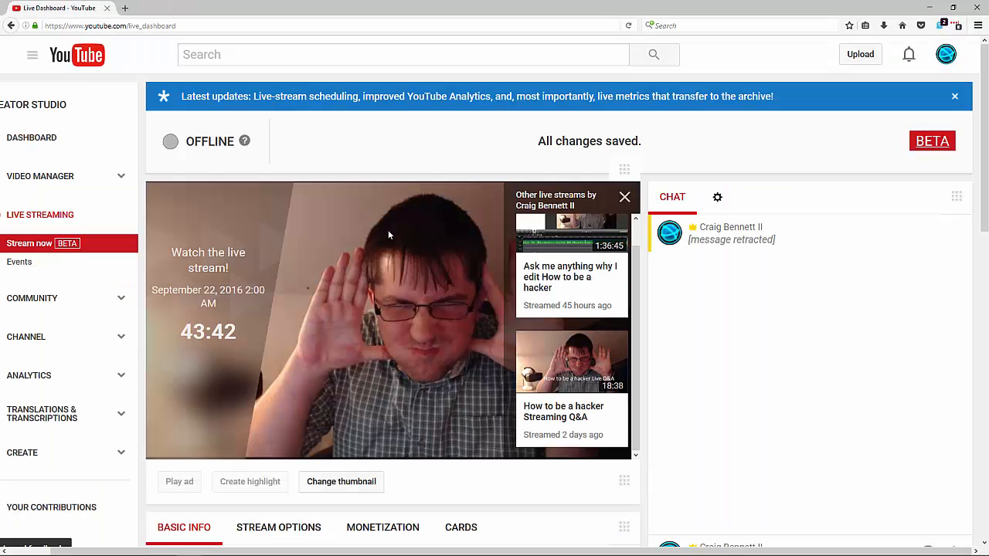
pyautogui.click(215, 8)
# Step: Review the links in the stream description and the date and time fields for scheduling the next stream
pyautogui.scroll(-3, 534, 345)
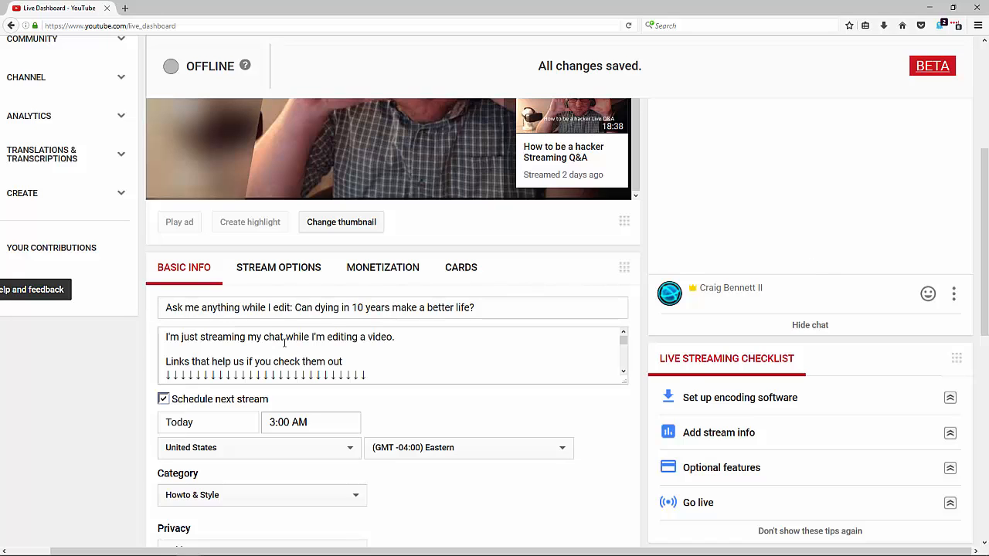
pyautogui.click(445, 366)
pyautogui.scroll(-2, 463, 359)
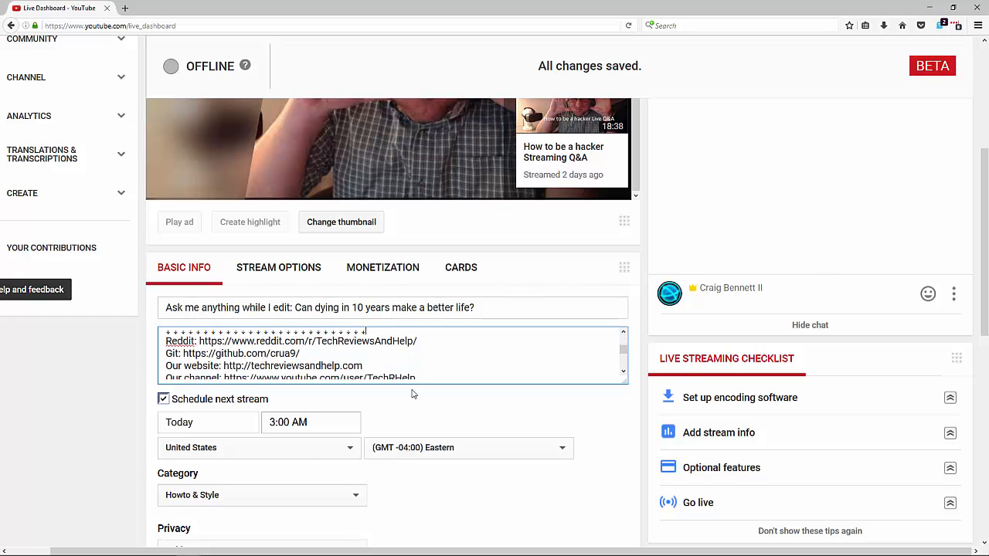
pyautogui.scroll(-2, 429, 404)
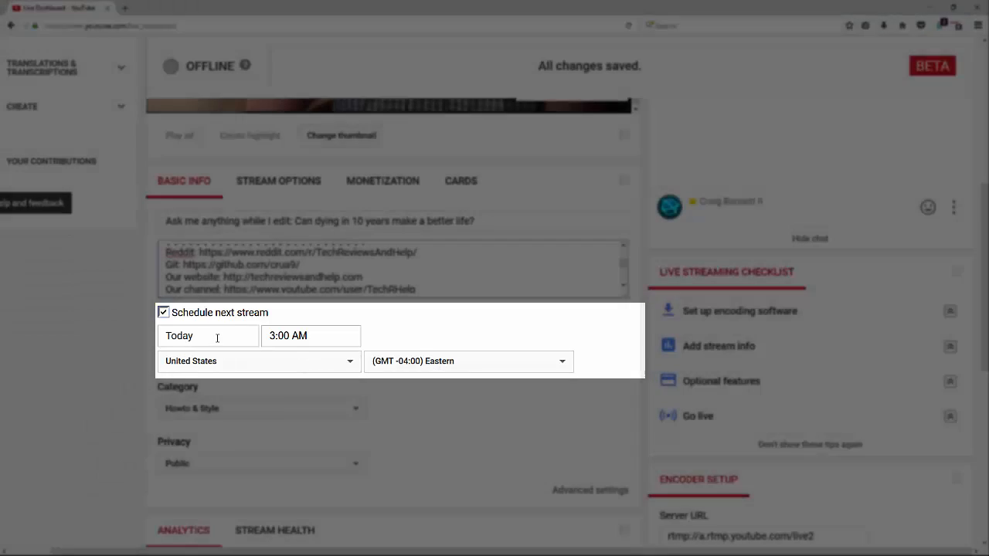
pyautogui.click(218, 337)
pyautogui.click(426, 333)
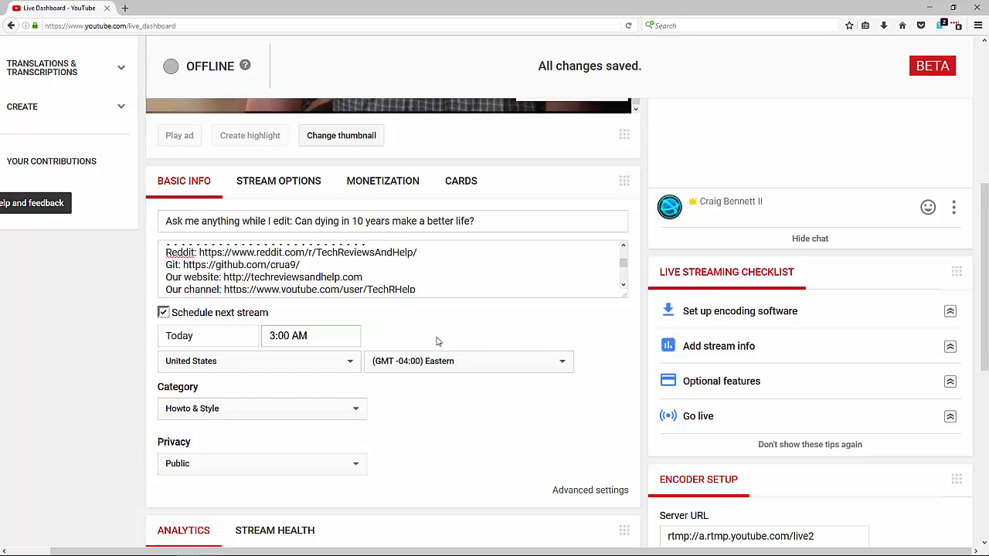
pyautogui.moveTo(464, 554)
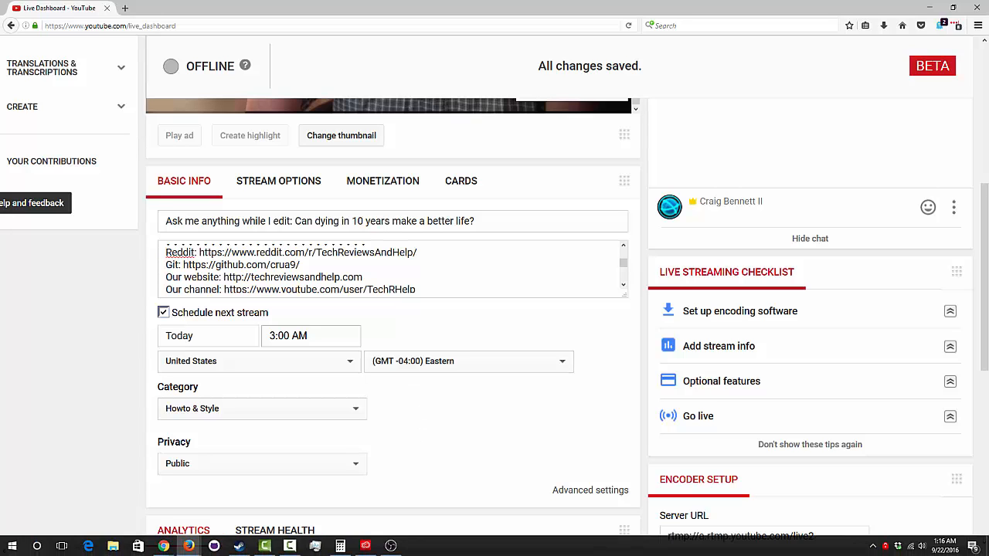
# Step: Look through the available privacy options for the stream without changing the selection
pyautogui.scroll(-2, 456, 351)
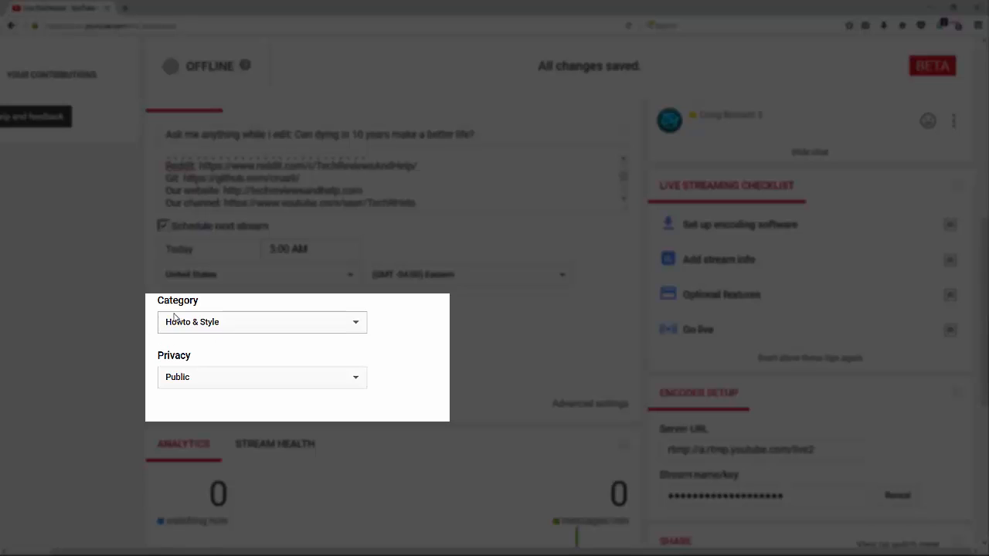
pyautogui.click(283, 383)
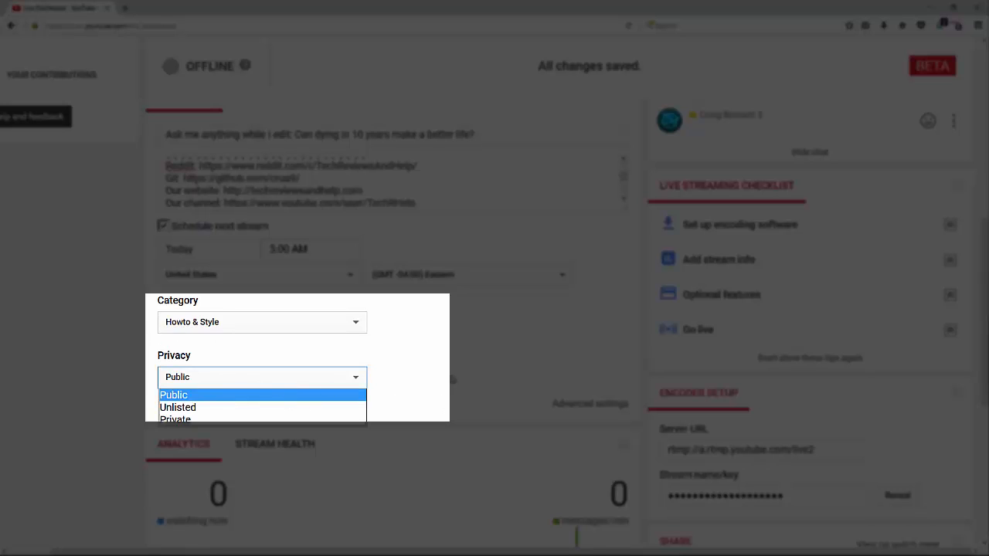
pyautogui.click(451, 378)
pyautogui.click(288, 372)
pyautogui.click(463, 373)
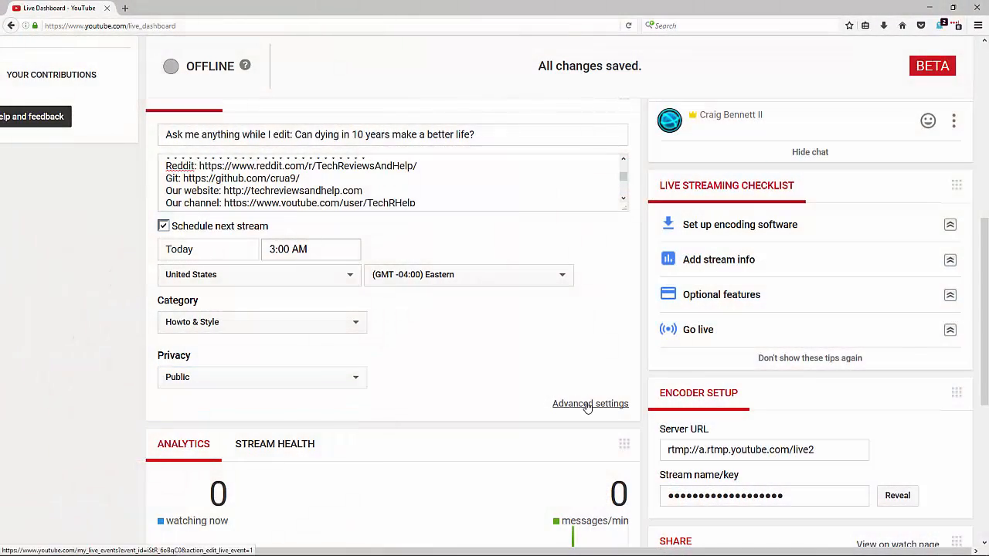
# Step: Open the stream's advanced settings page, compare it with the live dashboard, and return to the dashboard
pyautogui.click(589, 404)
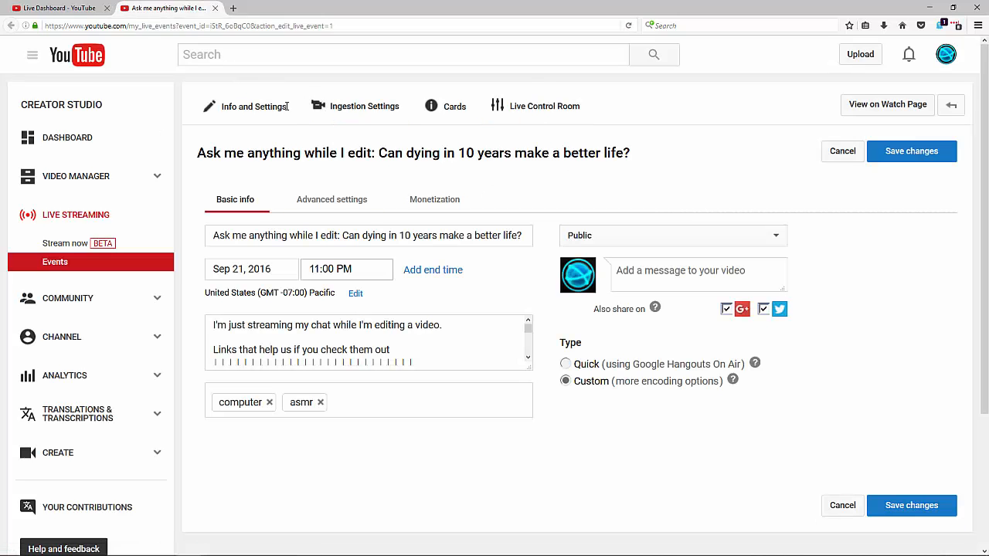
pyautogui.click(97, 7)
pyautogui.click(154, 7)
pyautogui.click(85, 7)
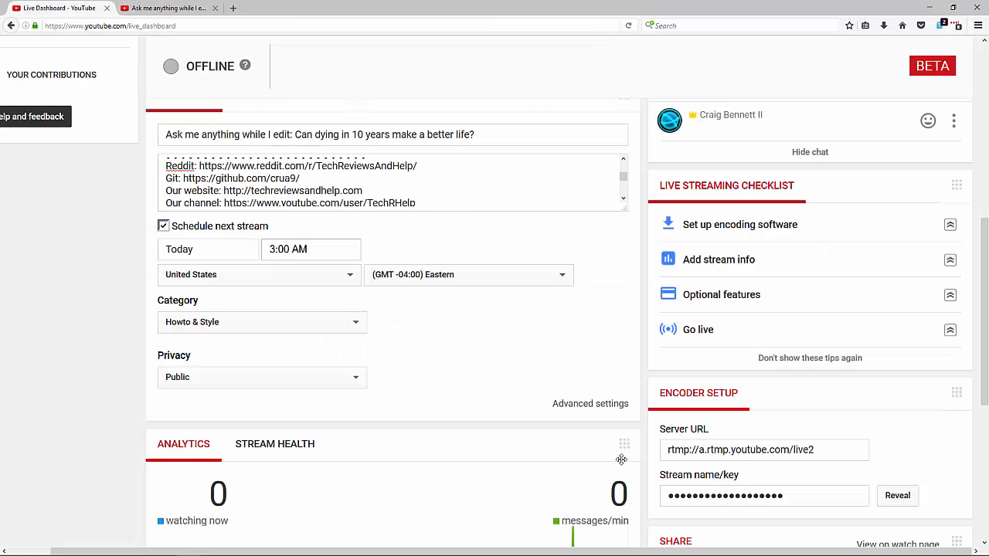
pyautogui.click(158, 7)
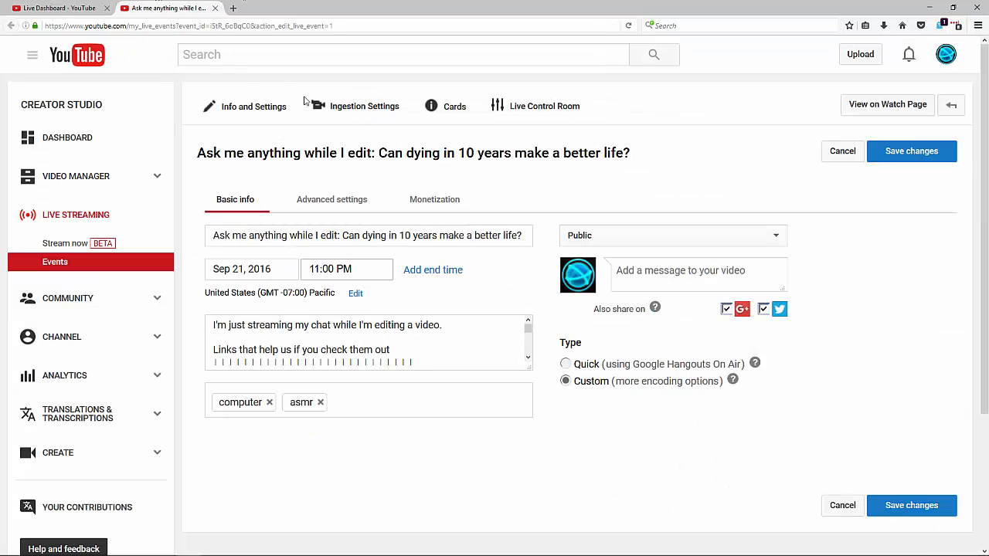
pyautogui.click(81, 7)
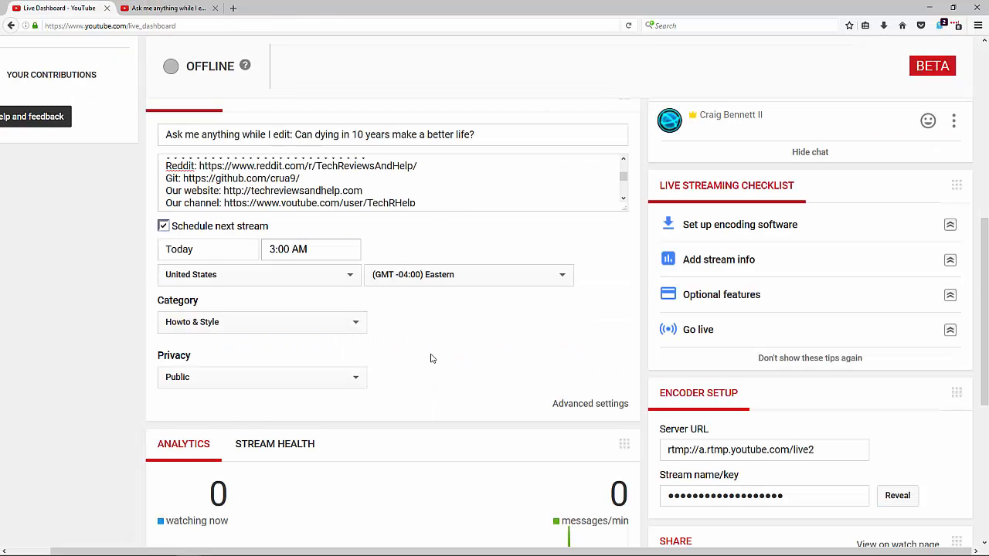
# Step: Examine the dashboard's analytics graph, open the full analytics page for the stream, and return to the dashboard
pyautogui.scroll(-4, 430, 358)
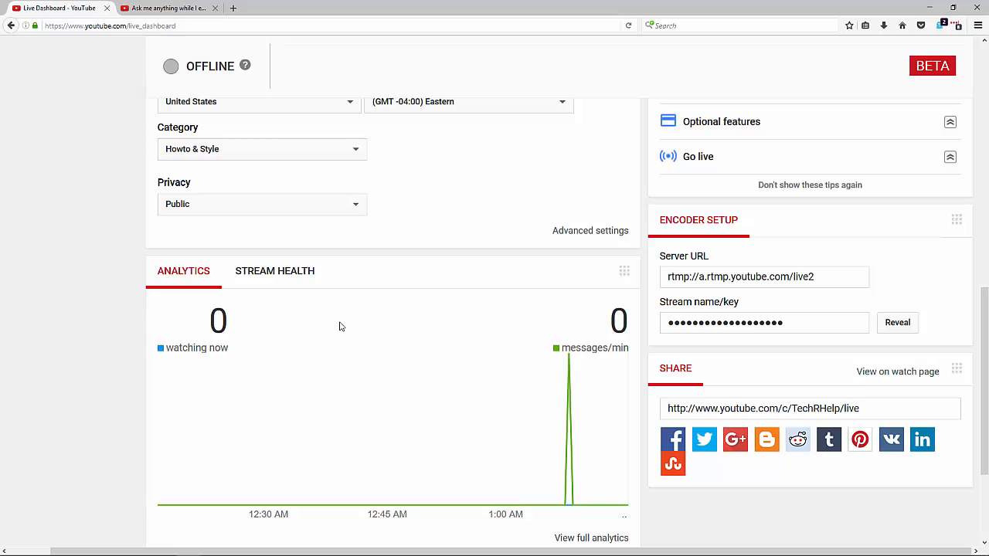
pyautogui.scroll(-2, 345, 326)
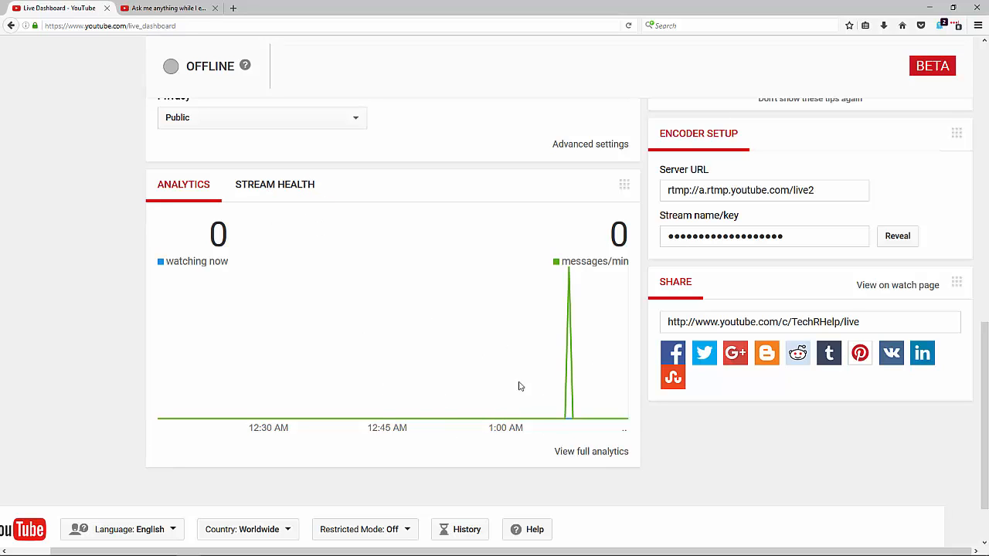
pyautogui.click(604, 455)
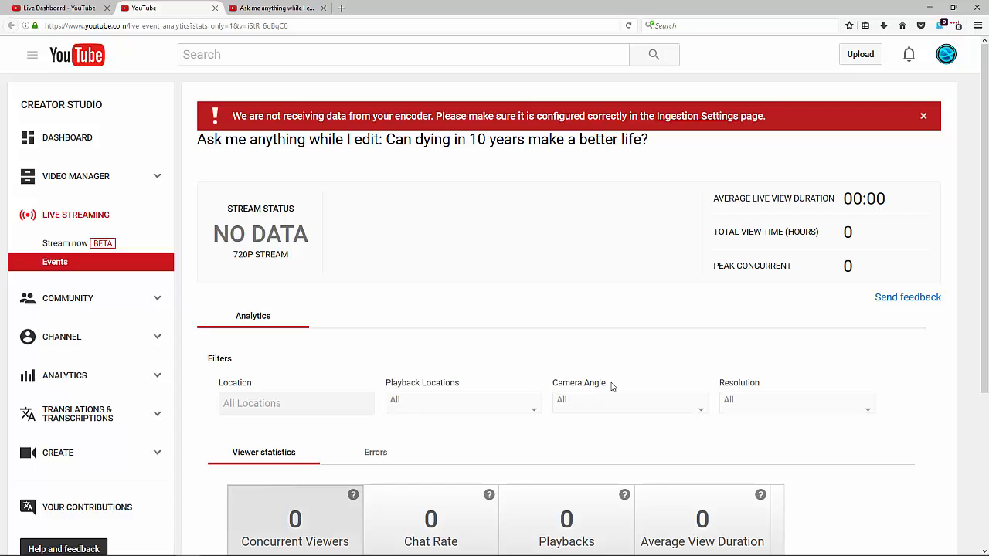
pyautogui.click(62, 8)
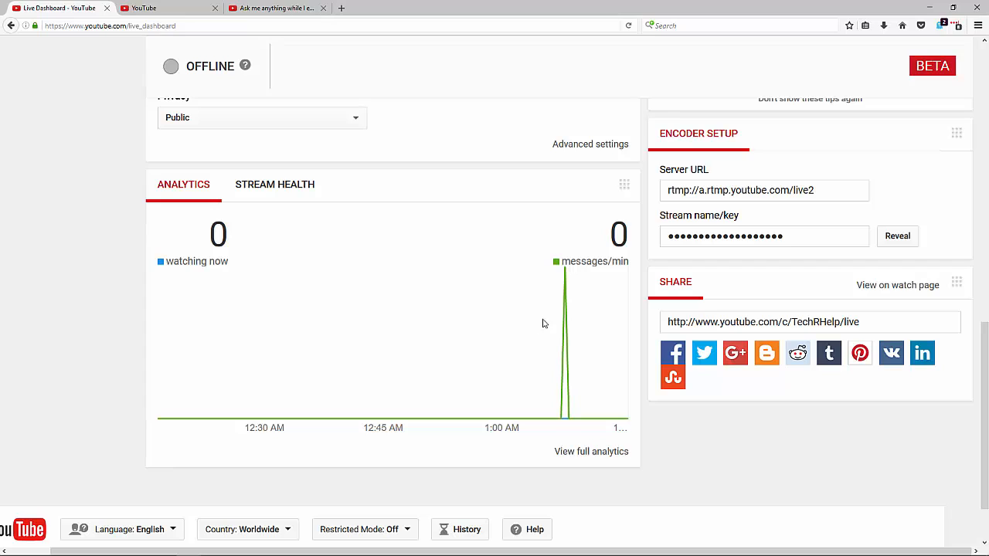
# Step: Look back over the basic info and examine the stream's status indicator above the preview
pyautogui.scroll(8, 542, 323)
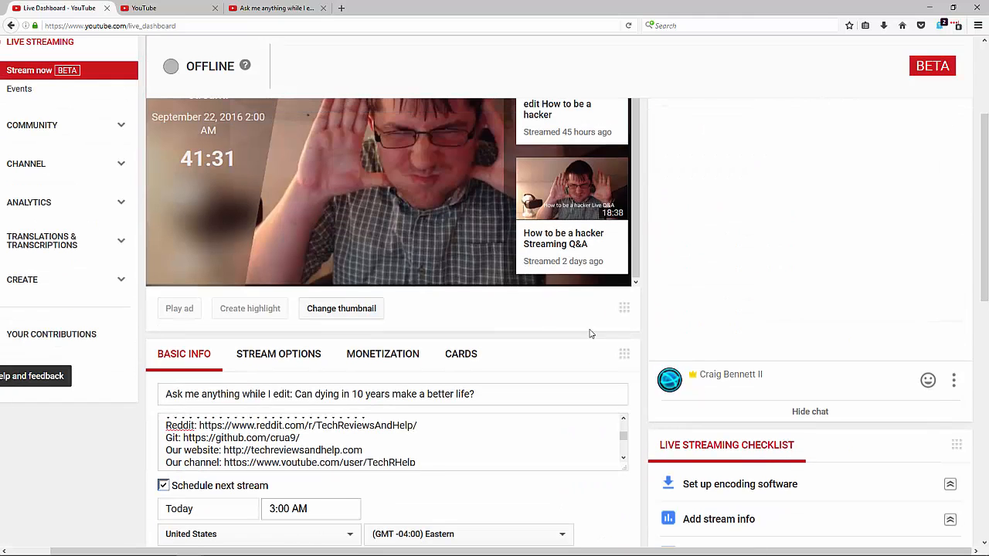
pyautogui.scroll(-2, 612, 368)
pyautogui.scroll(-2, 611, 369)
pyautogui.scroll(6, 798, 298)
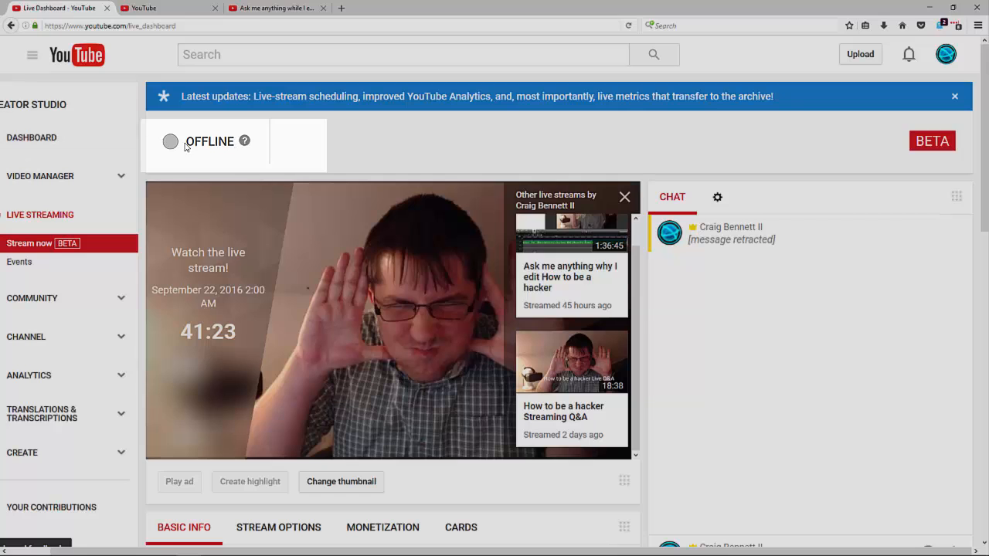
pyautogui.moveTo(228, 144); pyautogui.dragTo(202, 144)
pyautogui.click(433, 149)
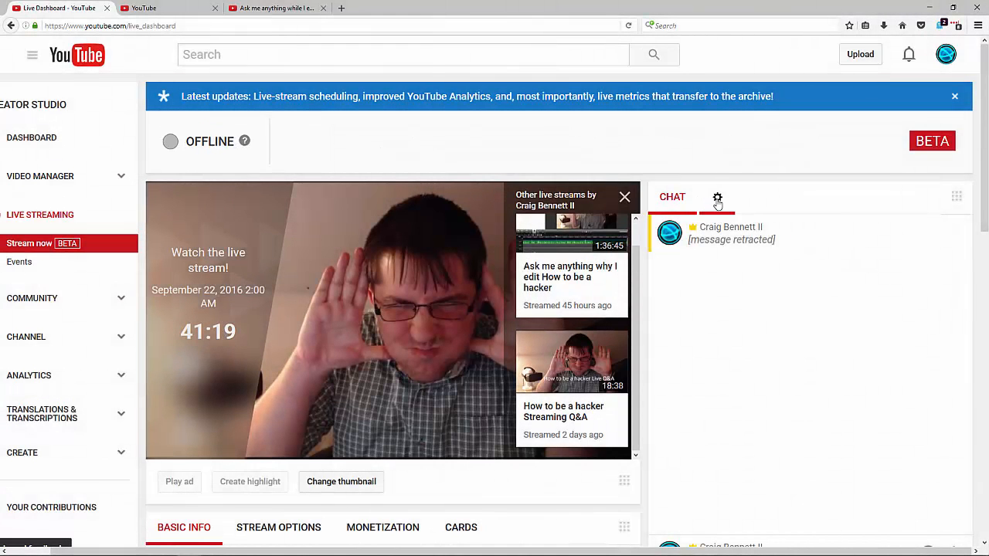
# Step: Compare the live chat's settings with its message view, and check the options on the retracted message
pyautogui.click(717, 198)
pyautogui.click(681, 199)
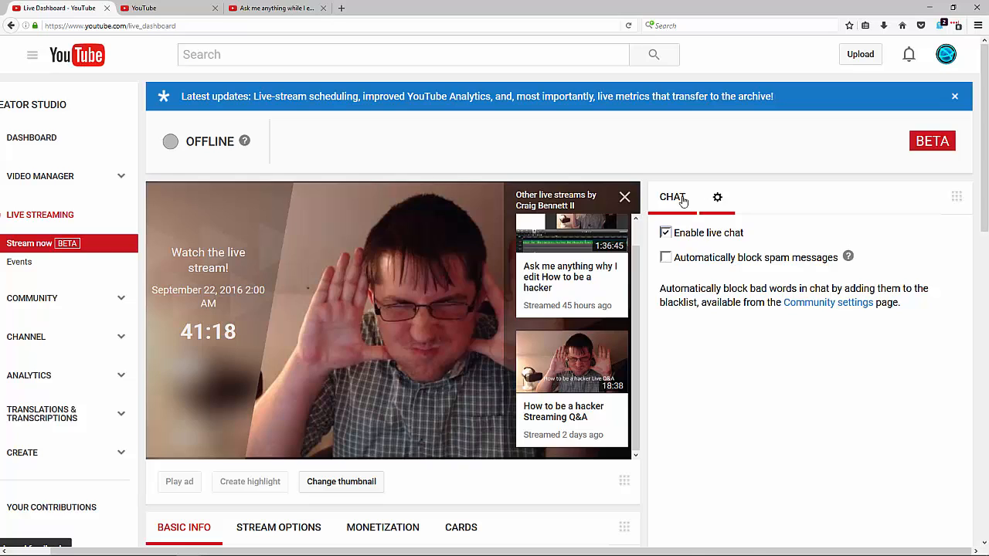
pyautogui.click(962, 236)
pyautogui.click(910, 265)
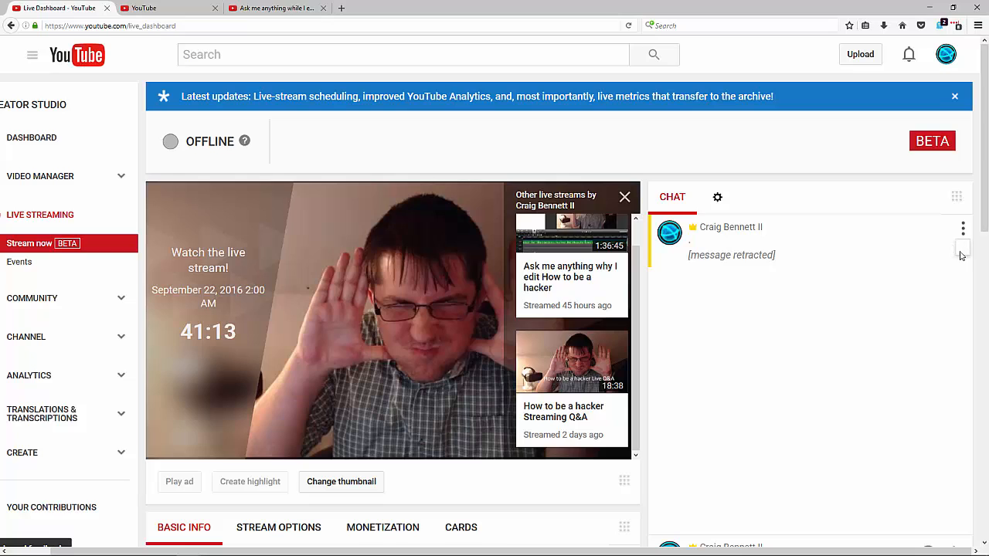
pyautogui.click(717, 197)
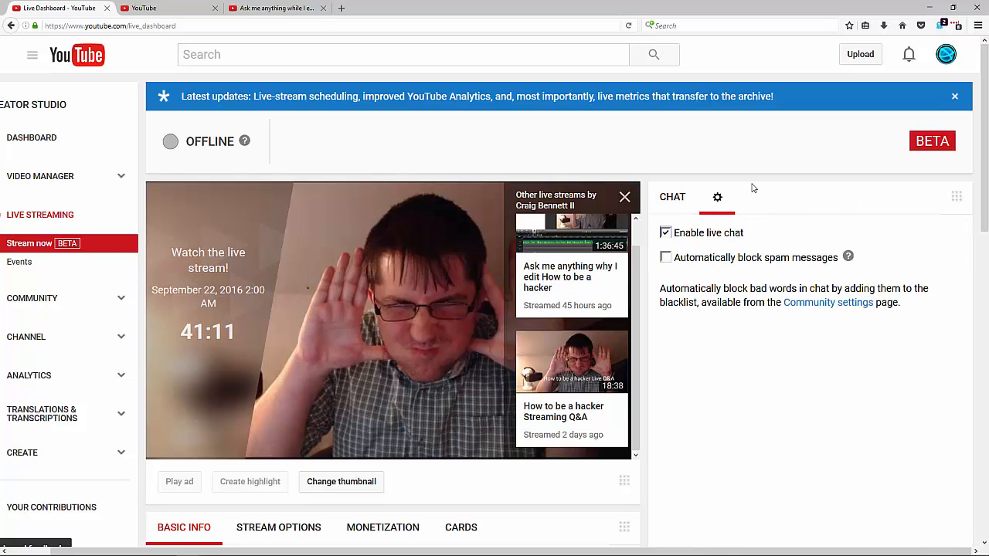
pyautogui.click(681, 200)
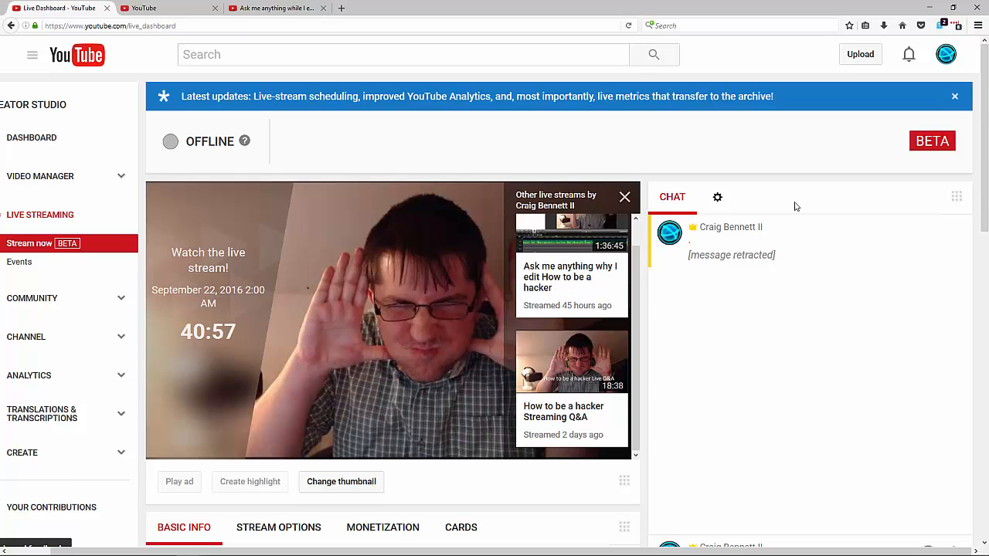
# Step: Open the chat settings and examine the option to automatically block spam messages without enabling it
pyautogui.click(717, 197)
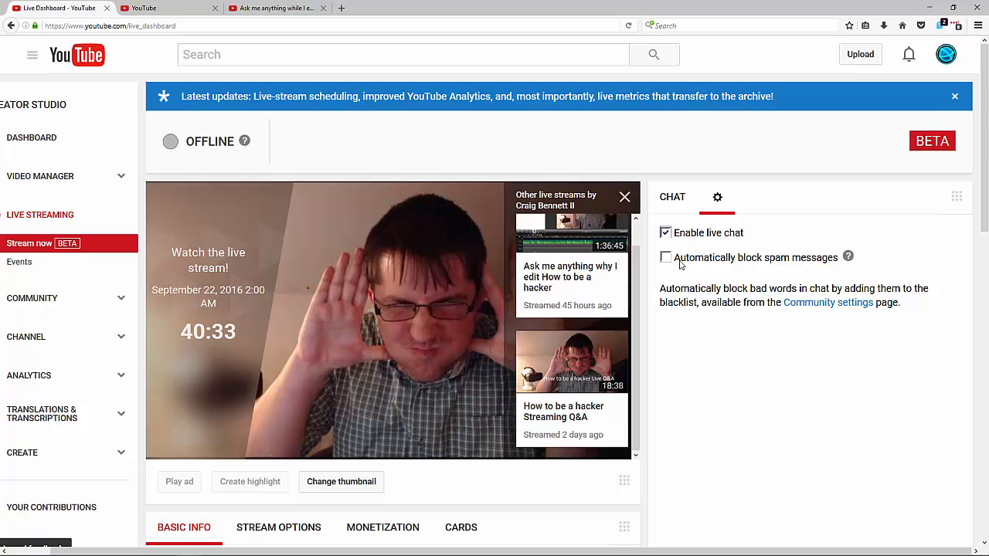
pyautogui.moveTo(678, 263); pyautogui.dragTo(822, 264)
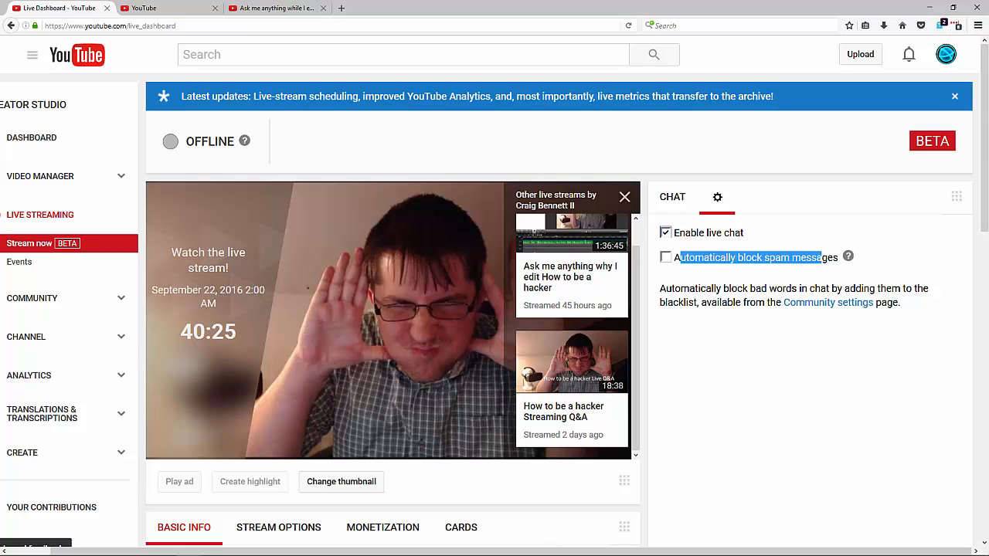
pyautogui.moveTo(505, 553)
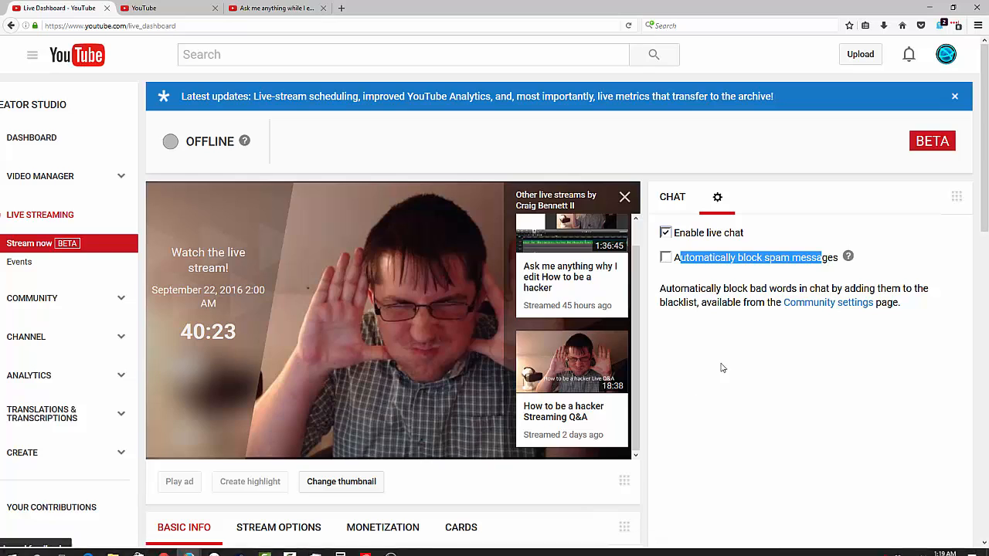
pyautogui.click(795, 209)
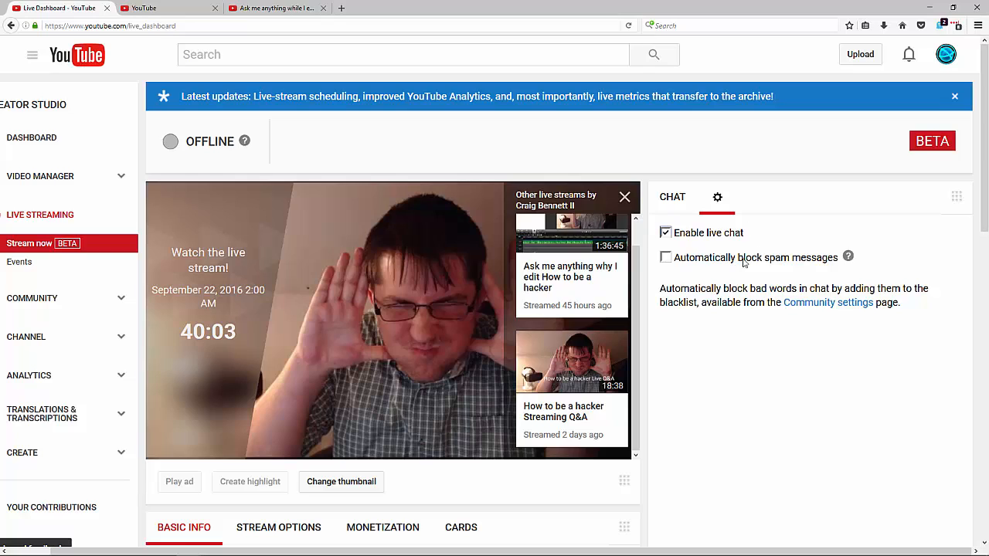
pyautogui.moveTo(697, 263); pyautogui.dragTo(823, 237)
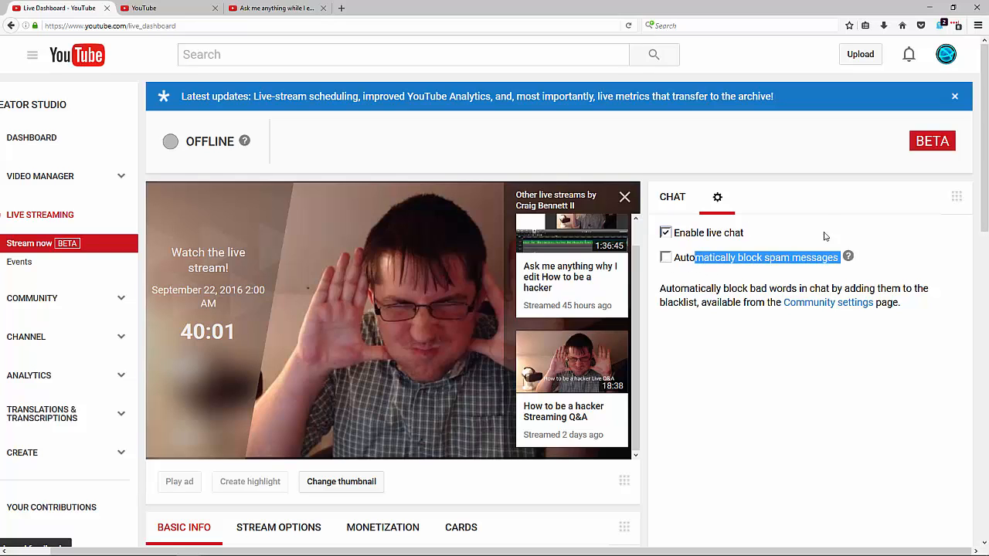
pyautogui.click(825, 222)
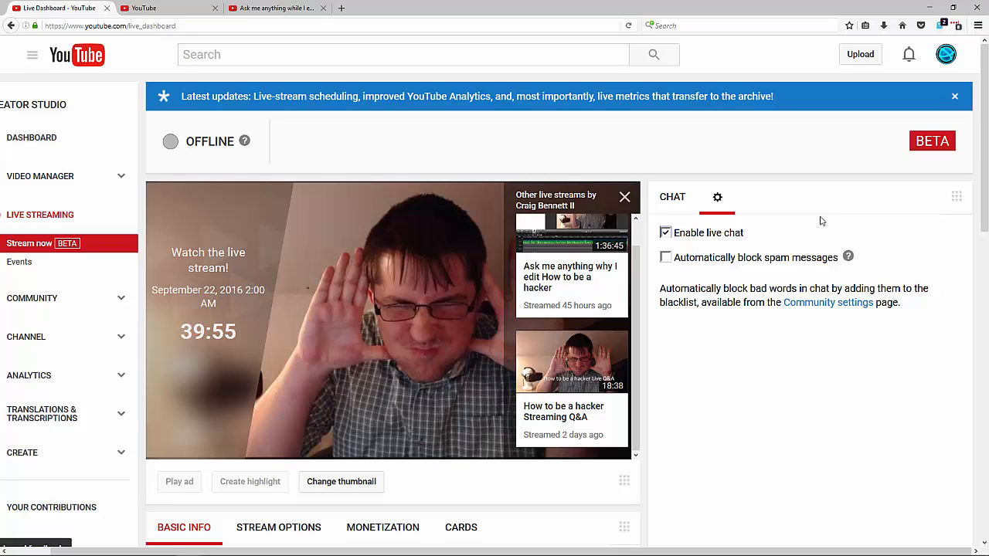
# Step: Return to the chat messages, view the active chat users, and close that list
pyautogui.click(681, 207)
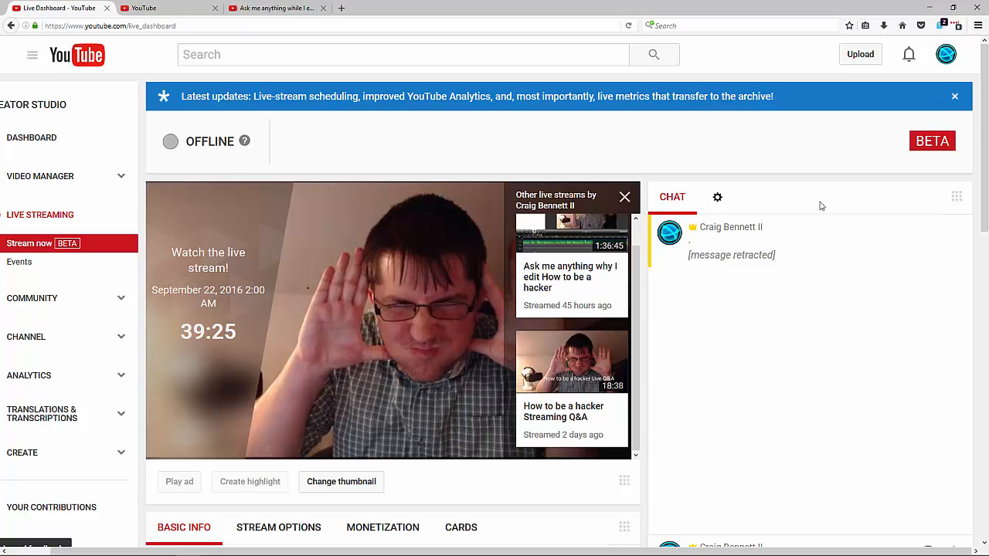
pyautogui.scroll(-2, 826, 255)
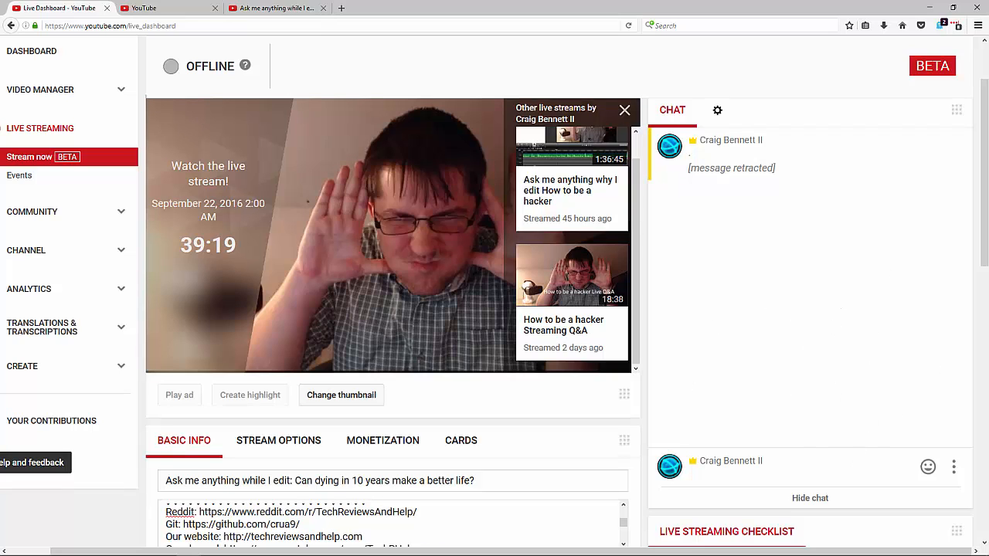
pyautogui.click(955, 467)
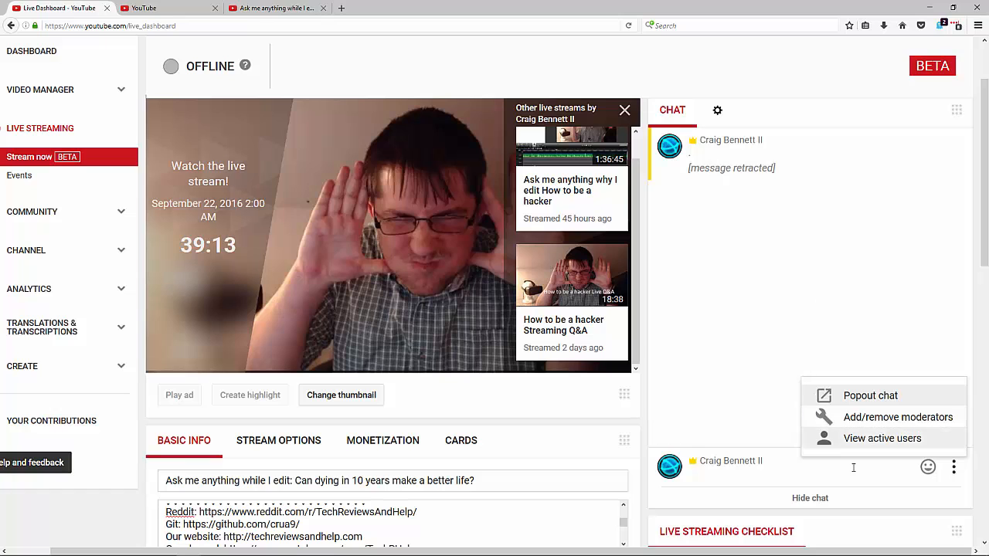
pyautogui.click(825, 439)
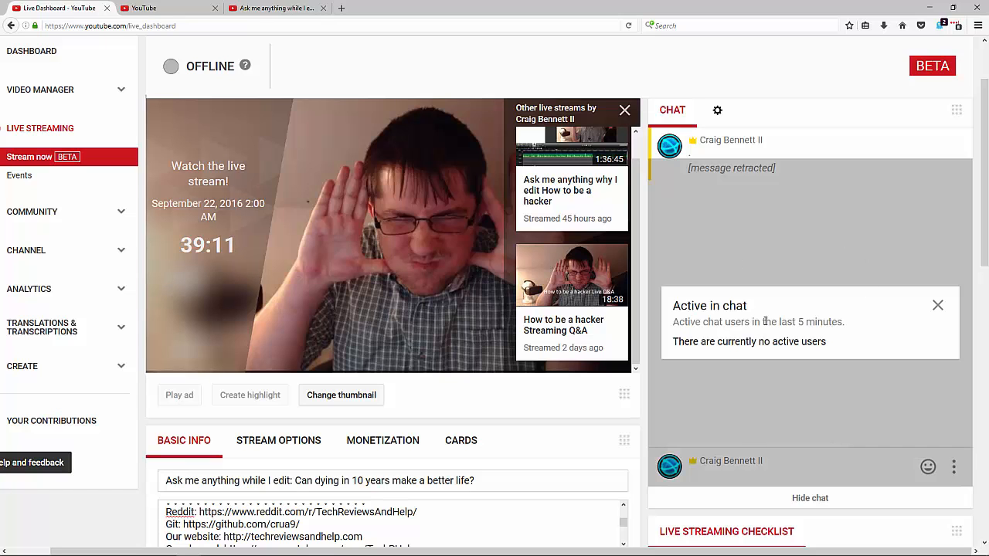
pyautogui.click(939, 304)
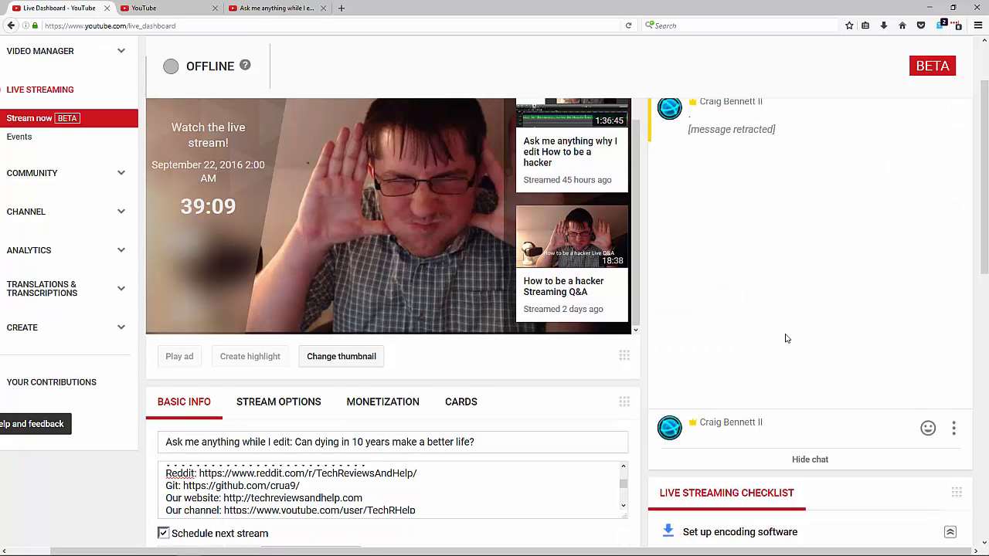
# Step: Look over the chat area, check its options and emoji picker, and dismiss them without sending anything
pyautogui.scroll(2, 866, 329)
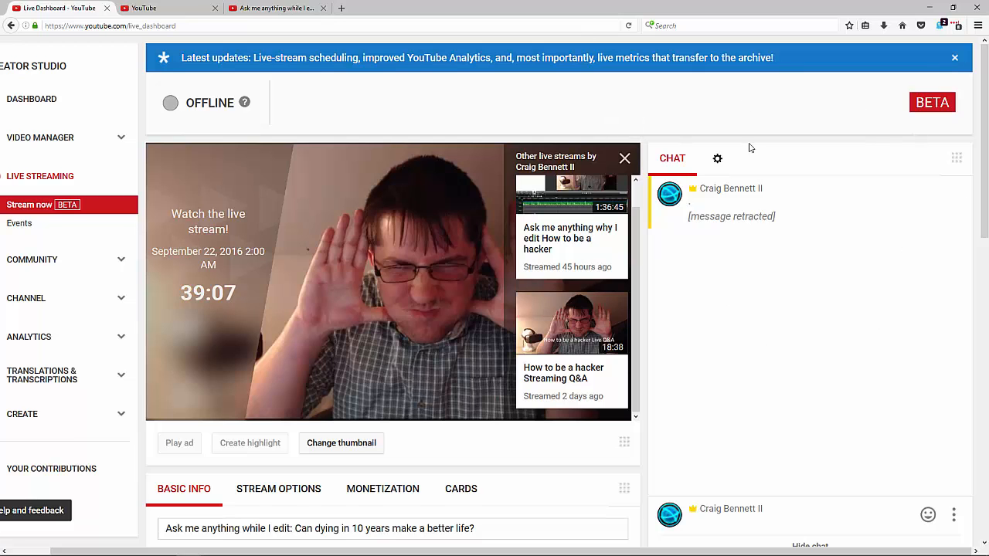
pyautogui.scroll(-3, 768, 150)
pyautogui.scroll(3, 733, 219)
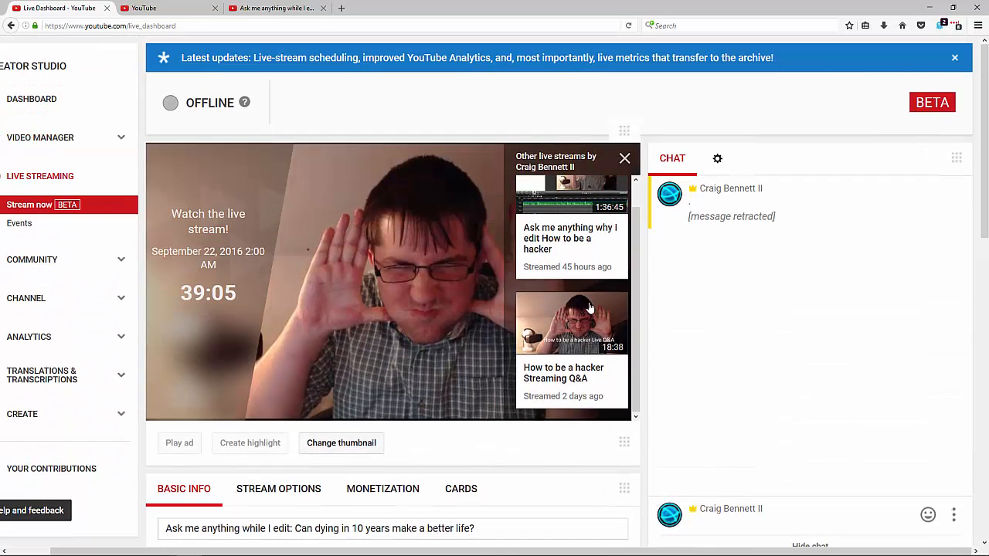
pyautogui.scroll(-5, 916, 404)
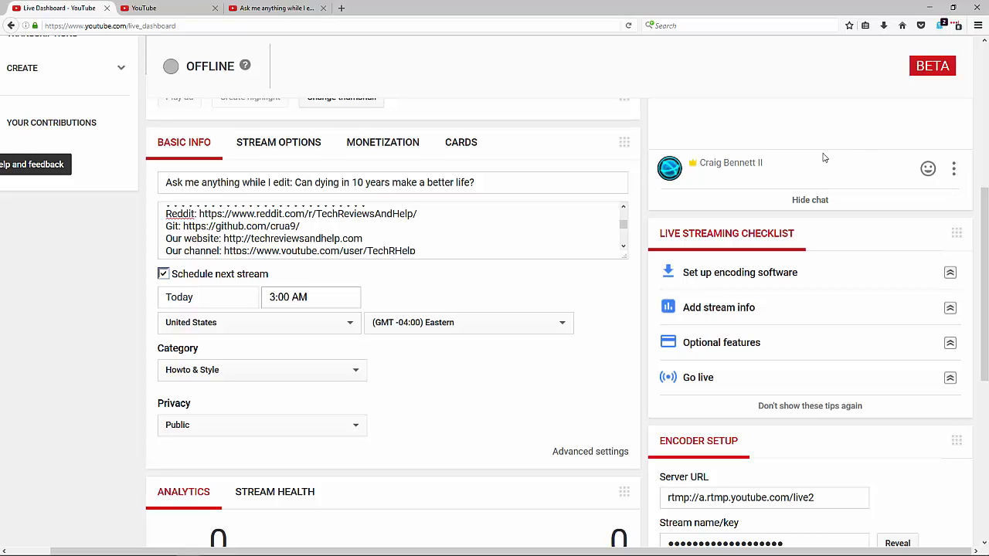
pyautogui.scroll(4, 850, 186)
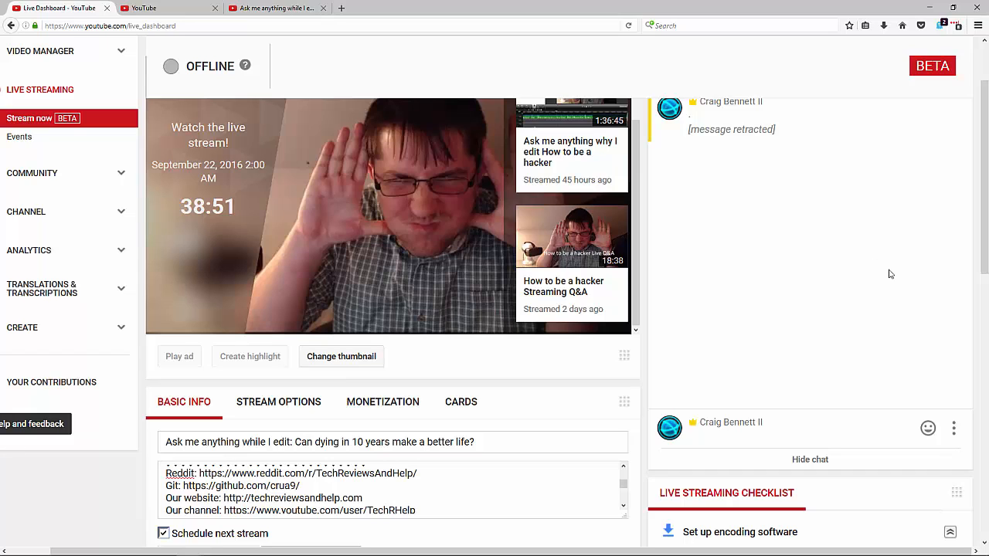
pyautogui.click(952, 434)
pyautogui.click(930, 431)
pyautogui.click(927, 430)
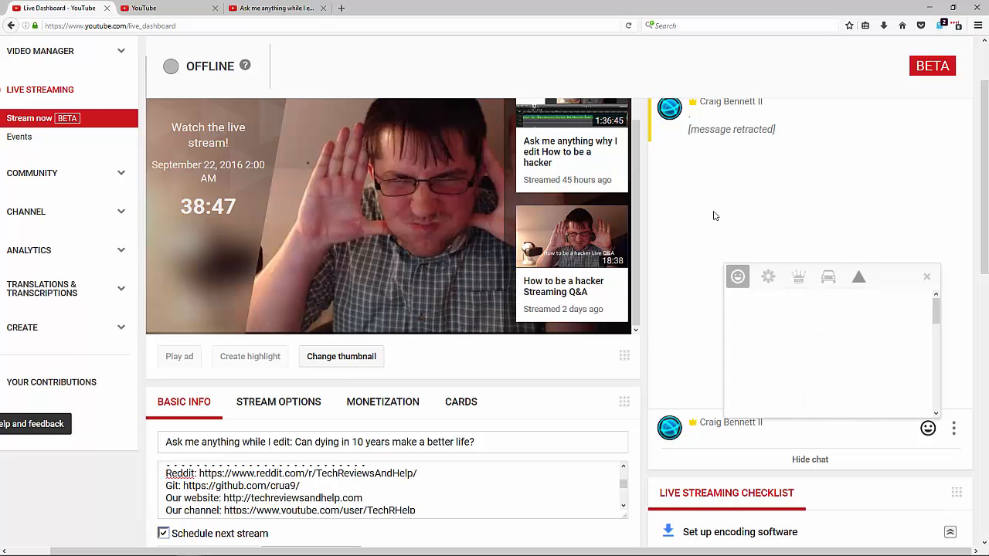
pyautogui.click(834, 428)
# Step: Examine the live streaming checklist and the encoder setup and share sections without revealing the stream key
pyautogui.scroll(-3, 856, 327)
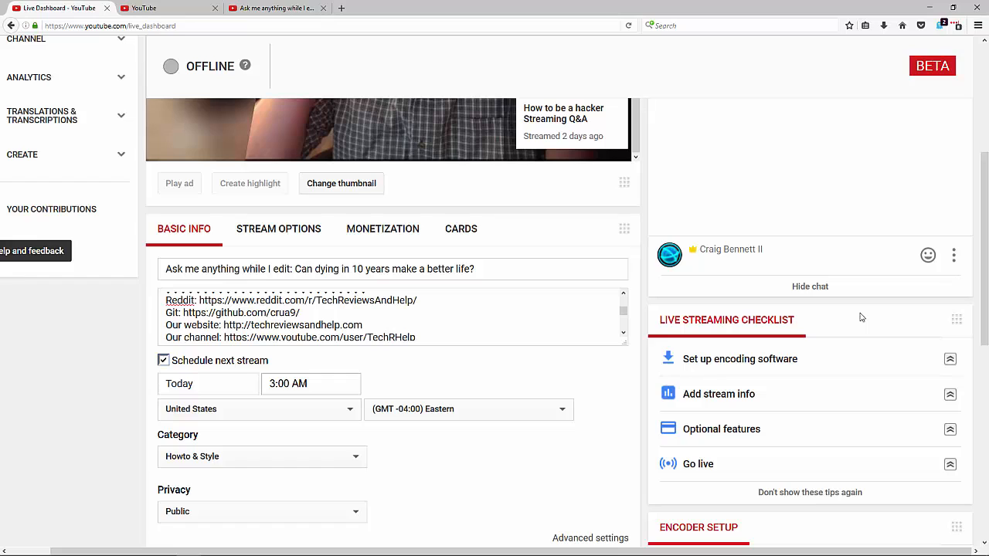
pyautogui.scroll(-6, 777, 353)
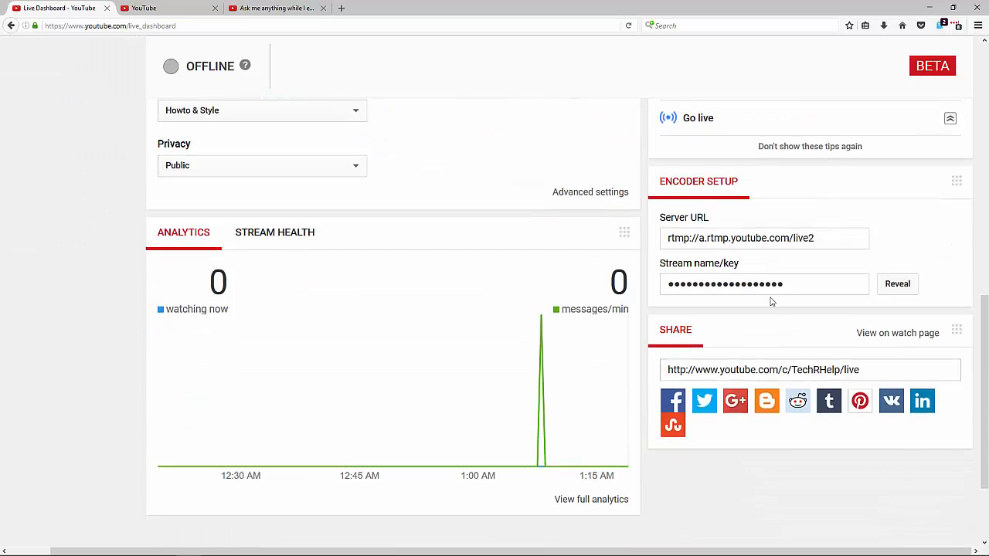
pyautogui.scroll(6, 768, 300)
pyautogui.scroll(-6, 808, 397)
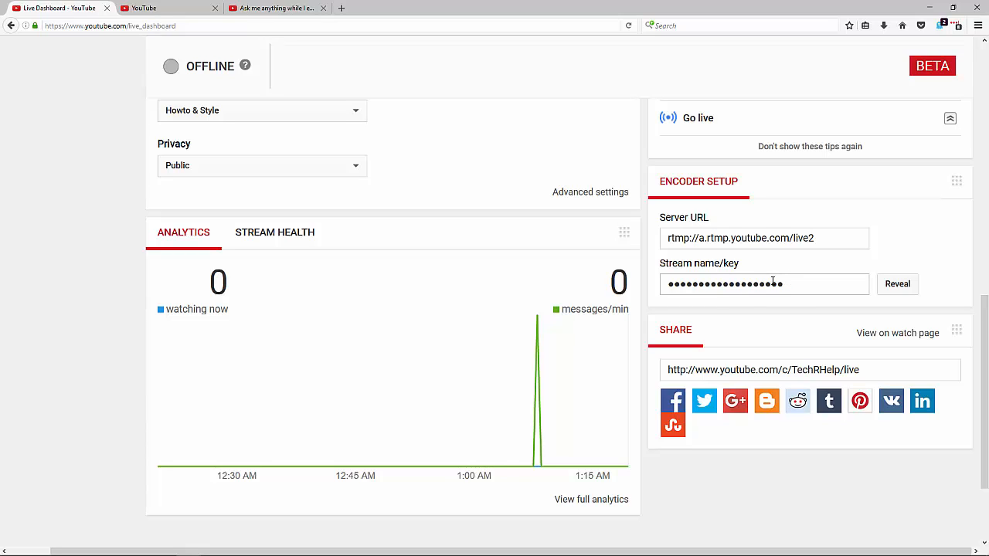
# Step: Open the stream options and review the DVR, archive, stream optimization and added delay settings
pyautogui.scroll(5, 777, 276)
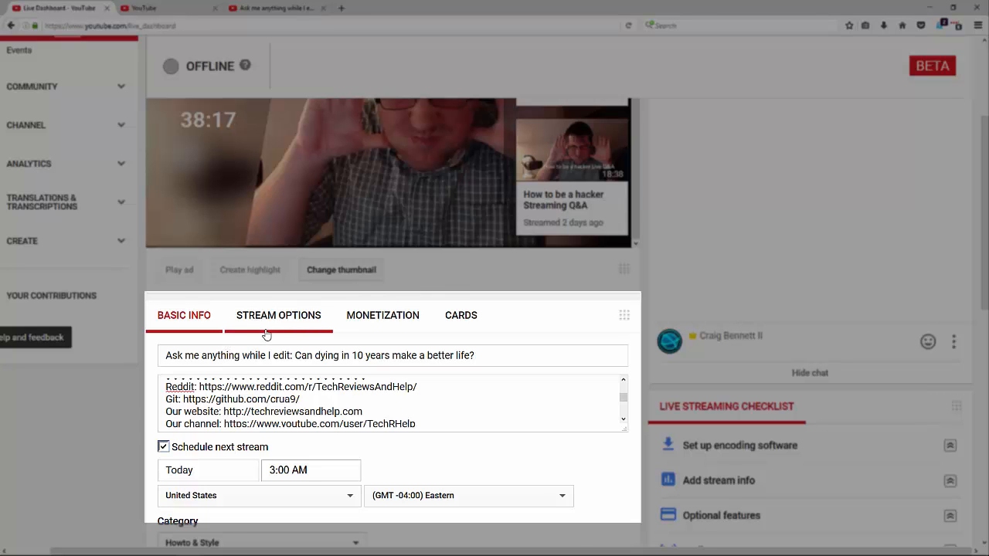
pyautogui.click(268, 328)
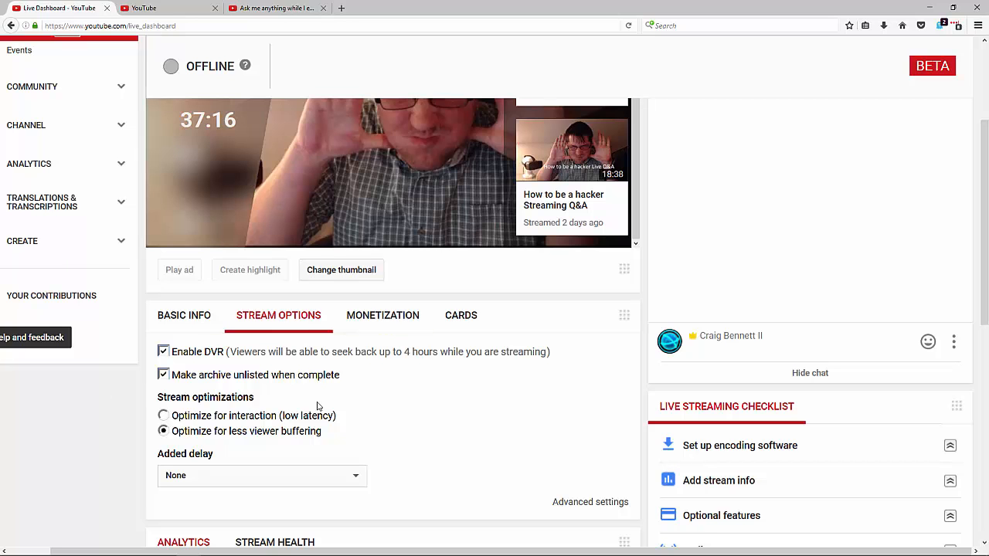
pyautogui.scroll(-1, 403, 456)
pyautogui.scroll(-3, 403, 455)
pyautogui.scroll(6, 445, 331)
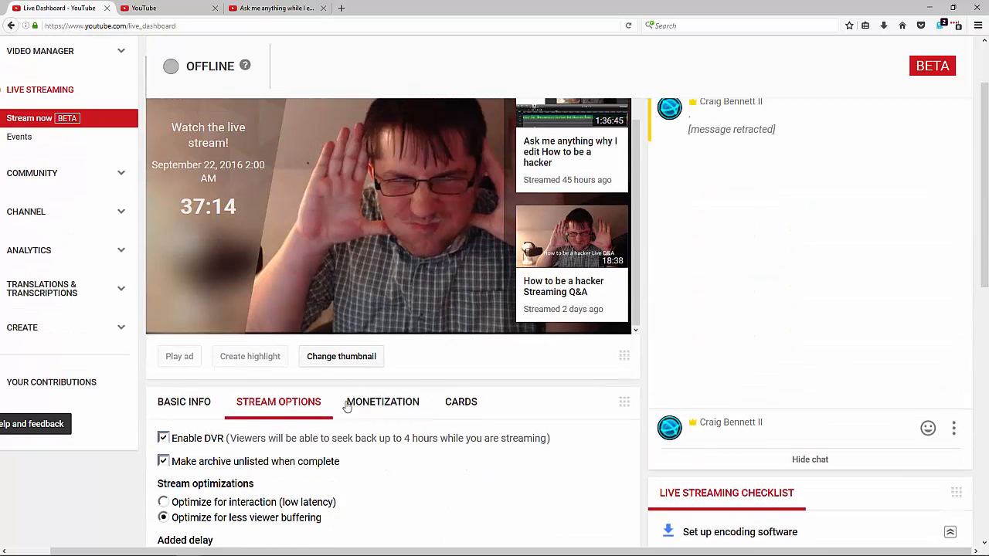
# Step: Review the stream's monetization setting and its list of cards
pyautogui.click(371, 410)
pyautogui.scroll(-2, 409, 372)
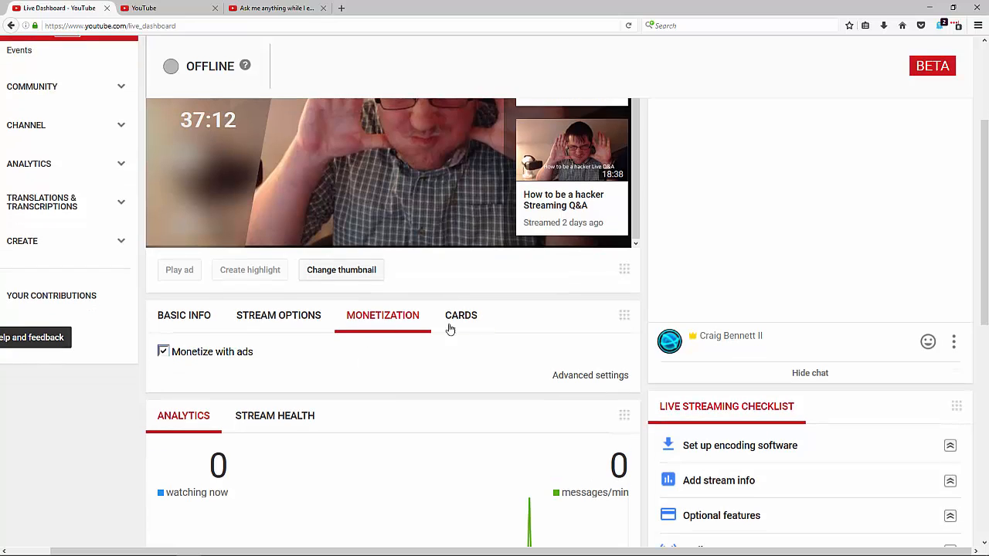
pyautogui.click(461, 316)
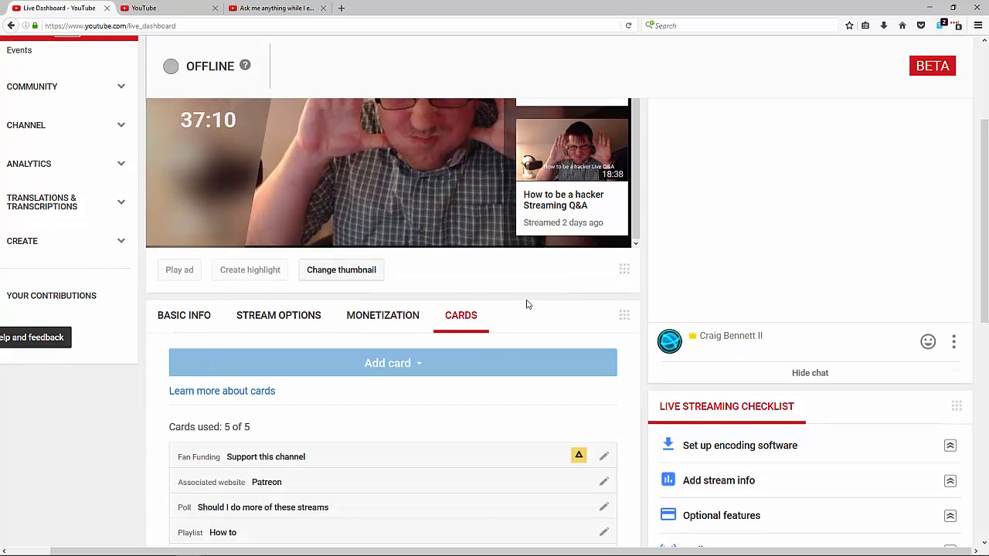
pyautogui.scroll(3, 479, 316)
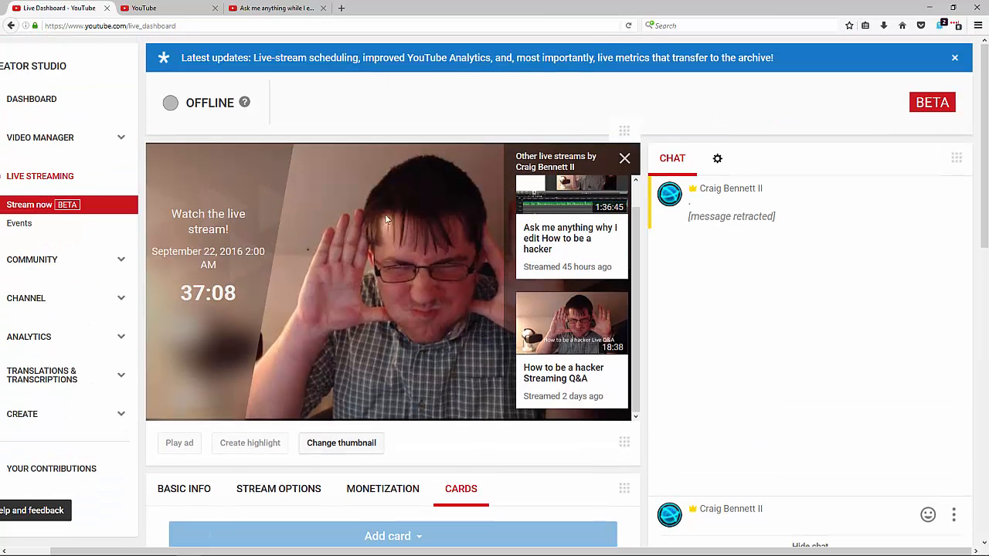
# Step: Open the live streaming Events page in a new tab and compare it with the live dashboard
pyautogui.hscroll(-1, 191, 155)
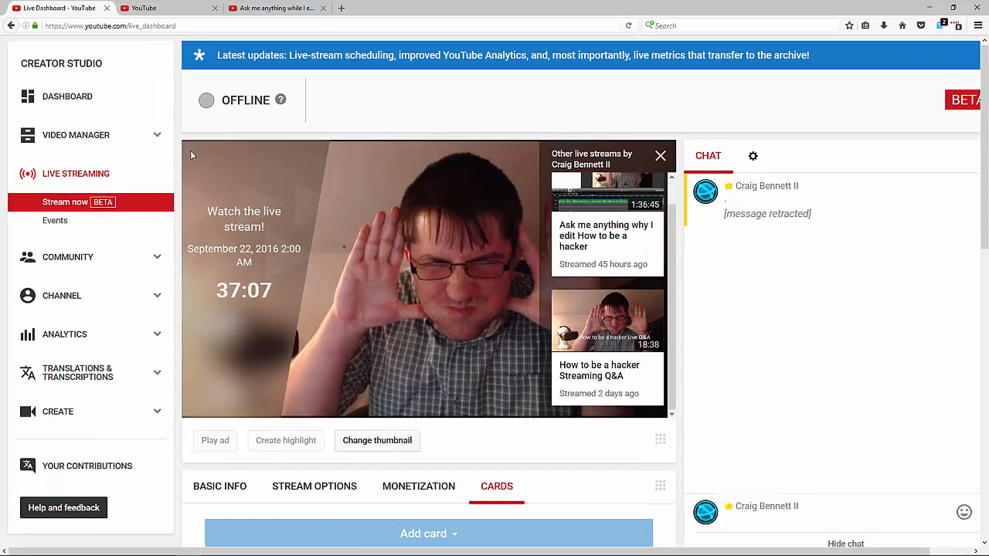
pyautogui.rightClick(61, 221)
pyautogui.click(109, 228)
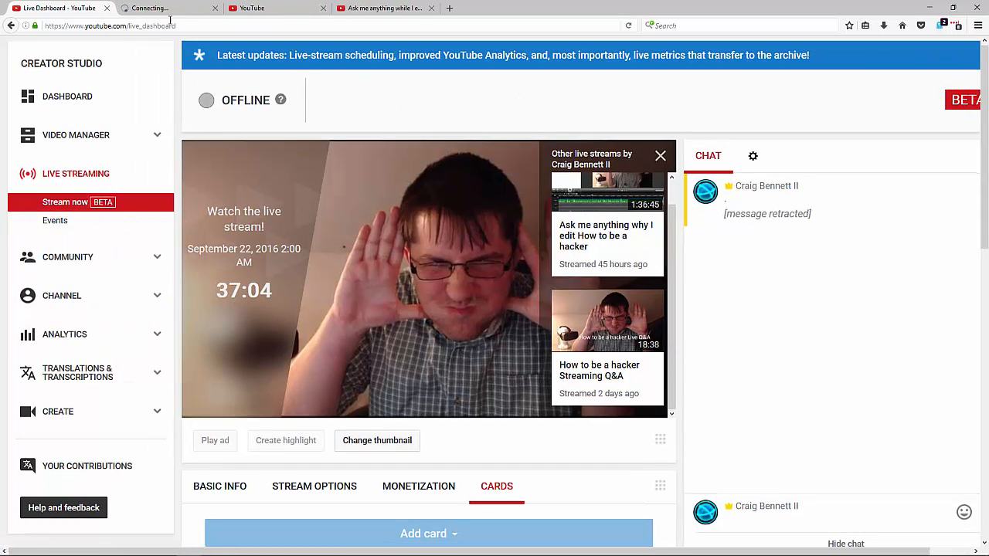
pyautogui.click(174, 7)
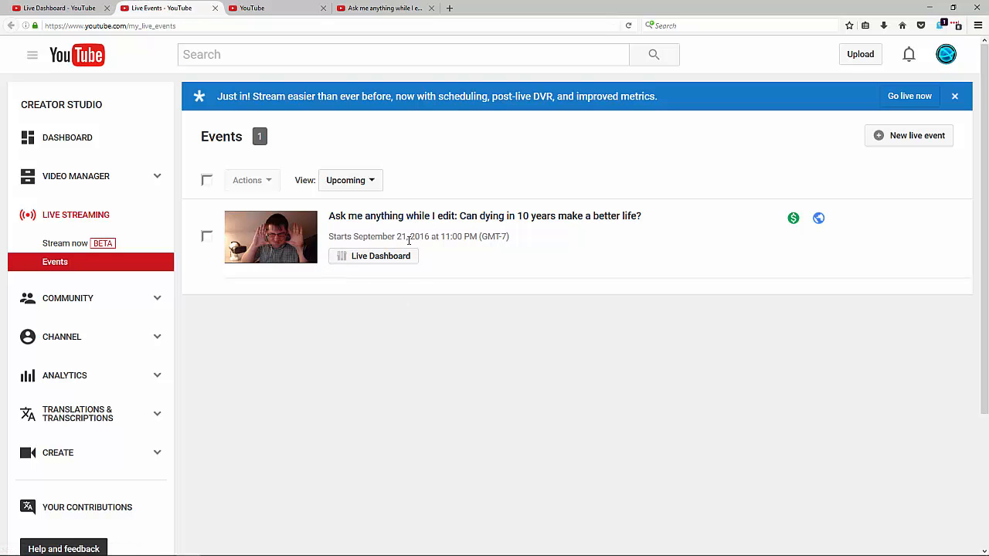
pyautogui.click(78, 8)
pyautogui.click(176, 4)
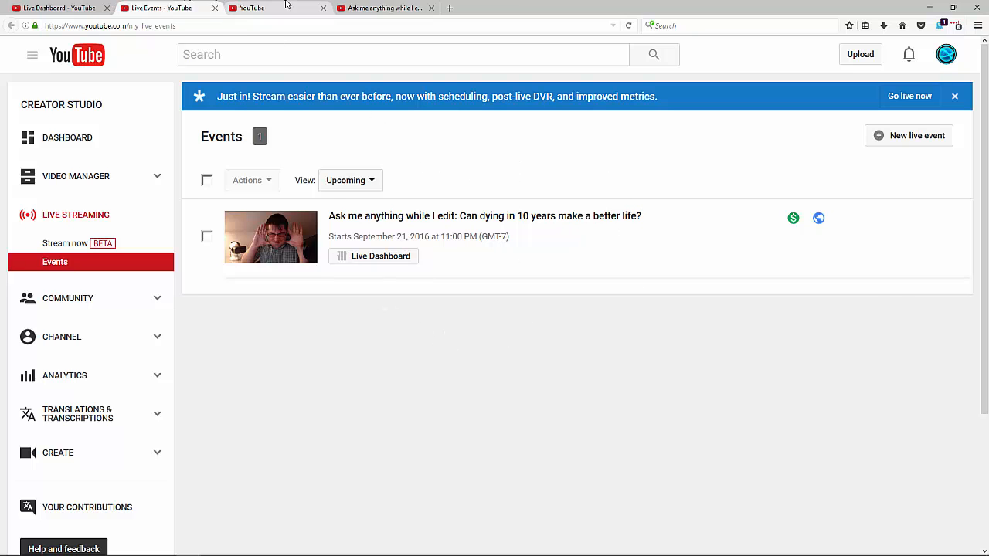
# Step: Switch to the scheduled event's edit page and add an end time to its schedule
pyautogui.click(241, 6)
pyautogui.click(382, 7)
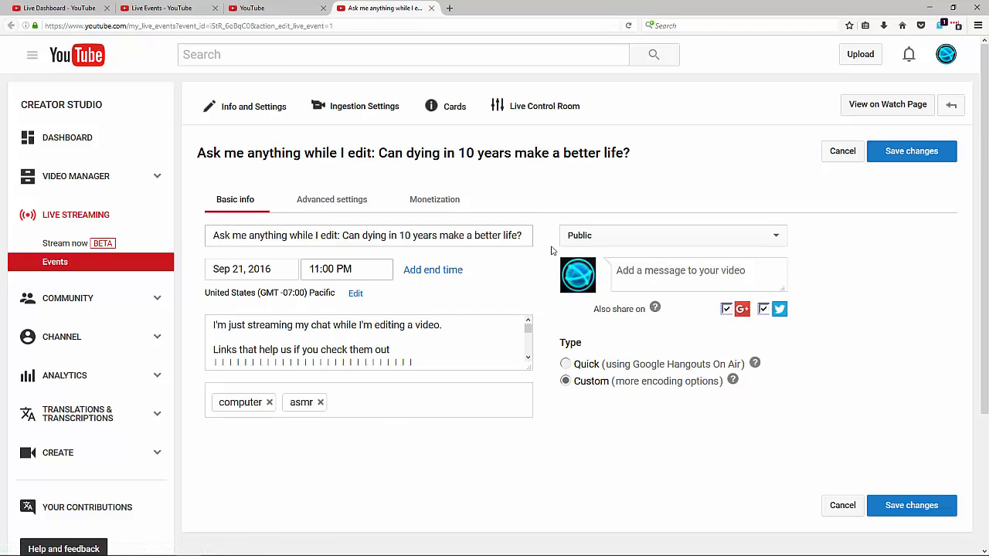
pyautogui.click(435, 271)
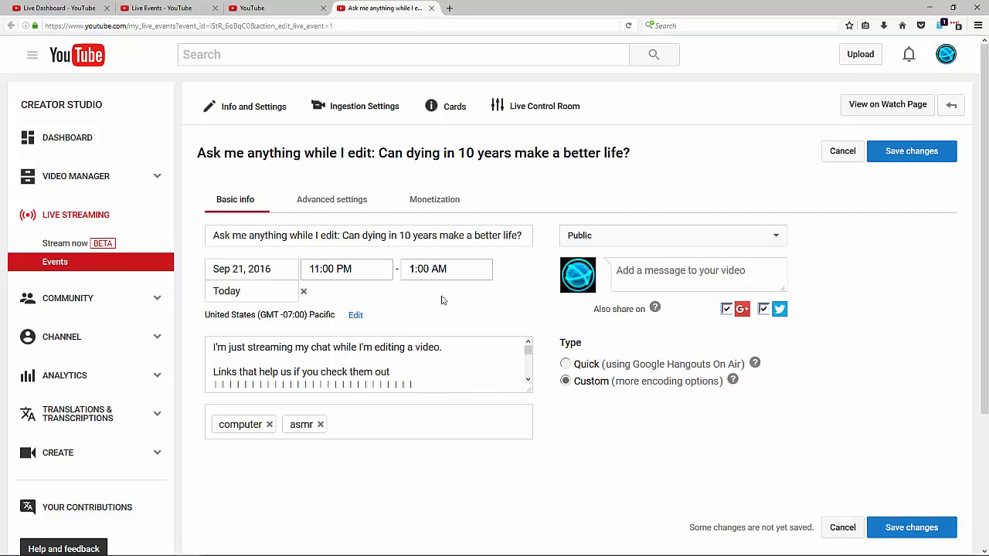
# Step: Remove the end time from the event's schedule and open its country and time zone for editing
pyautogui.click(304, 291)
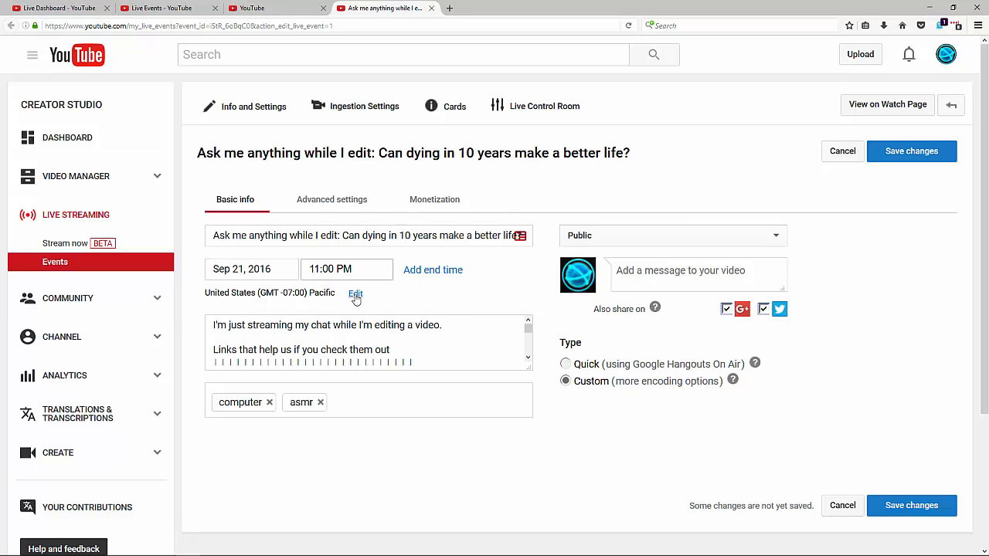
pyautogui.click(354, 298)
pyautogui.click(467, 294)
pyautogui.click(532, 271)
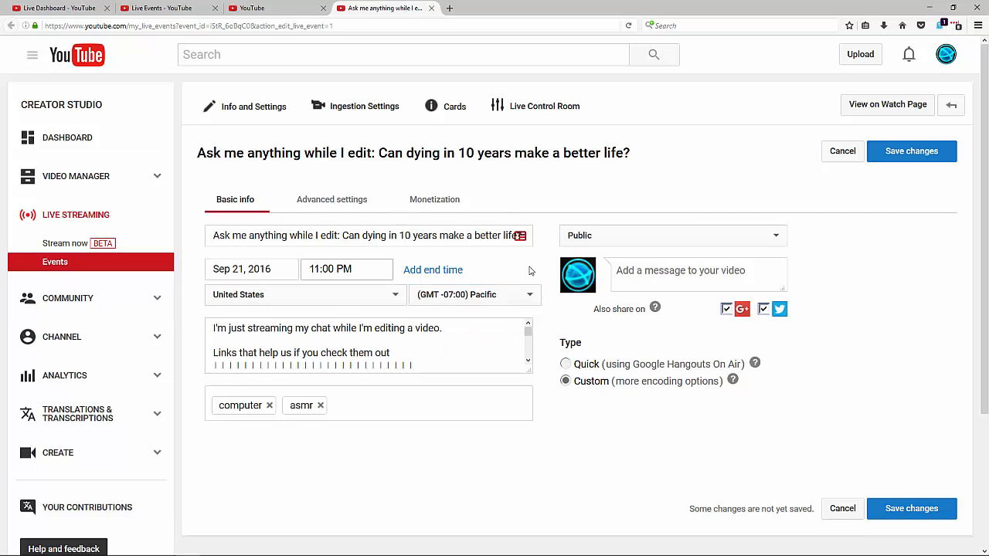
# Step: Review the event's advanced settings, from chat to stream optimizations and added delay, and its monetization ad formats
pyautogui.click(344, 202)
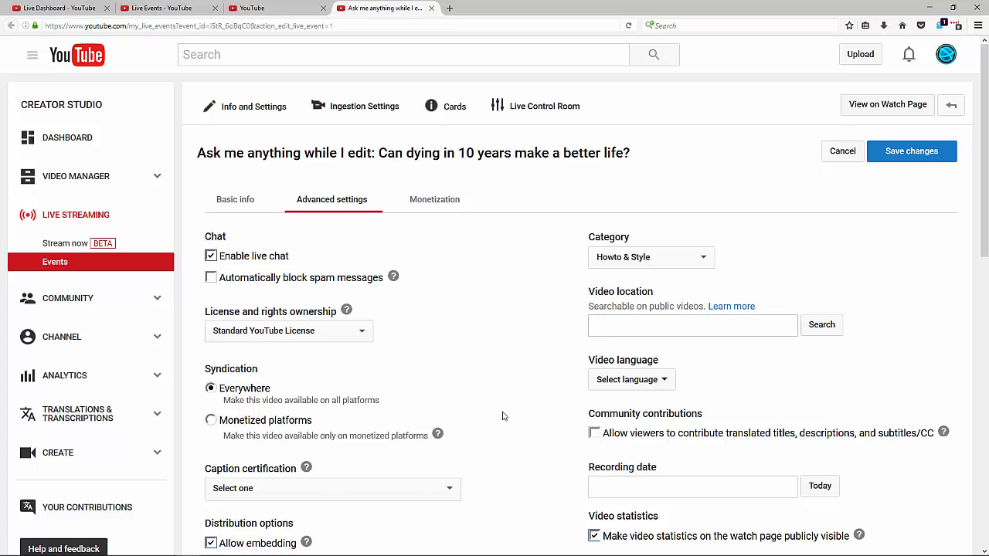
pyautogui.scroll(-3, 541, 328)
pyautogui.click(593, 277)
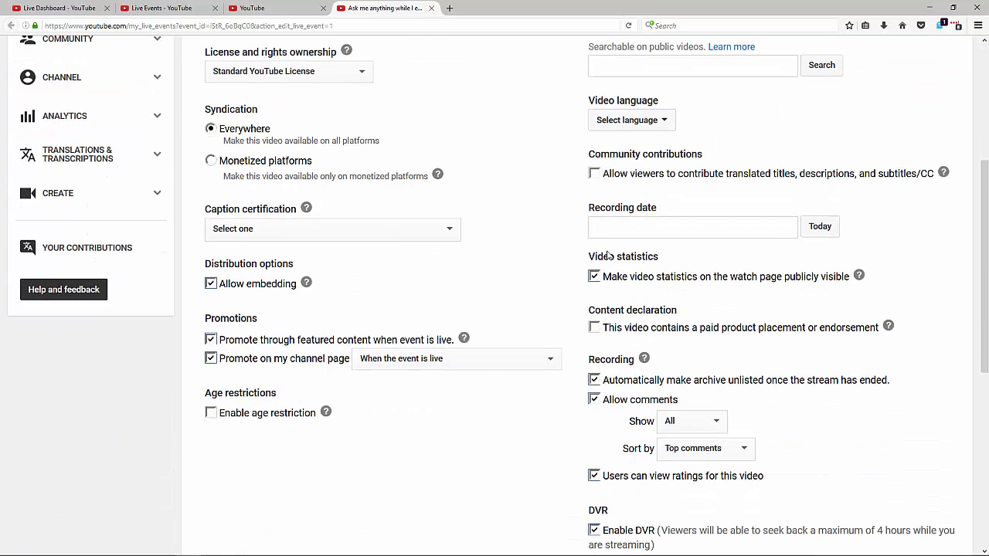
pyautogui.scroll(-5, 576, 351)
pyautogui.scroll(5, 586, 331)
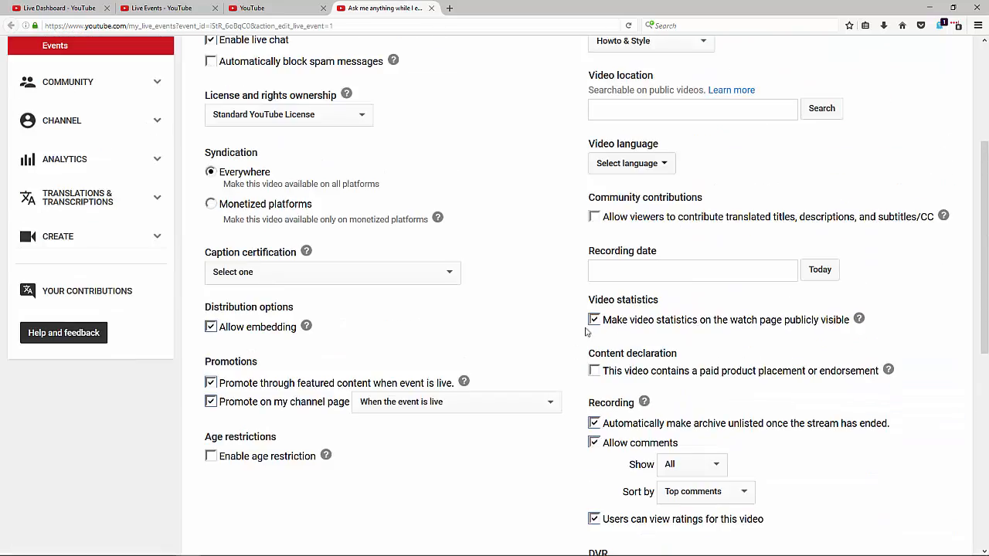
pyautogui.scroll(-5, 586, 330)
pyautogui.click(628, 278)
pyautogui.click(622, 257)
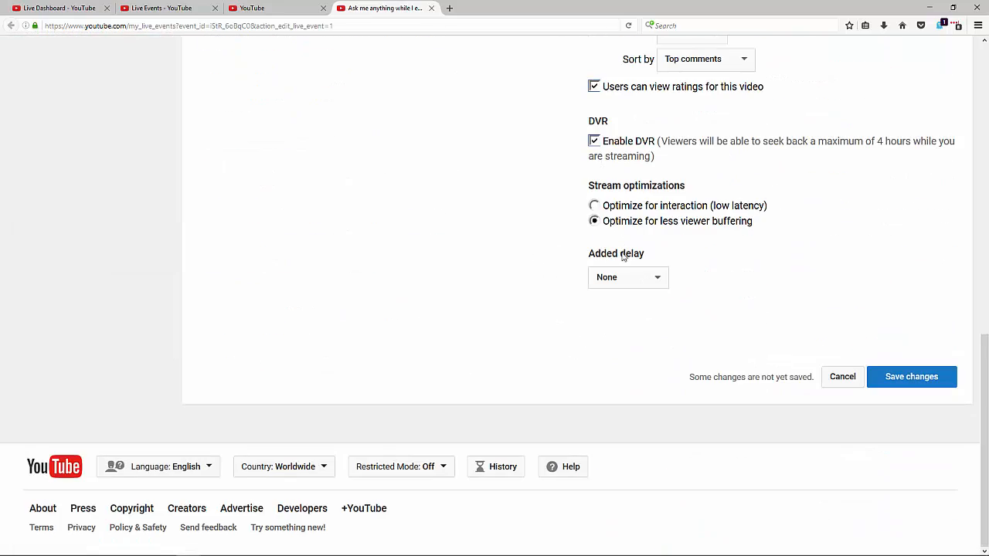
pyautogui.scroll(5, 546, 305)
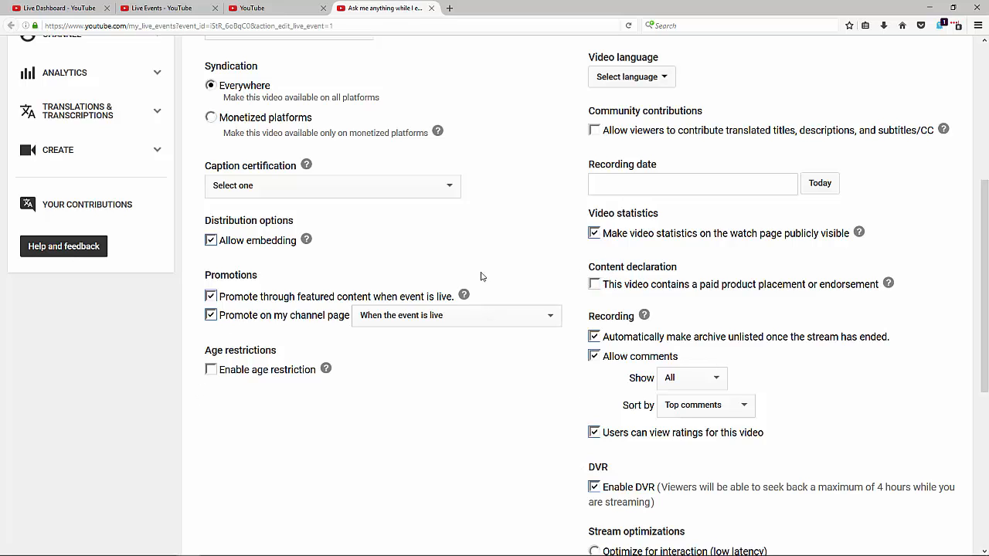
pyautogui.scroll(4, 549, 227)
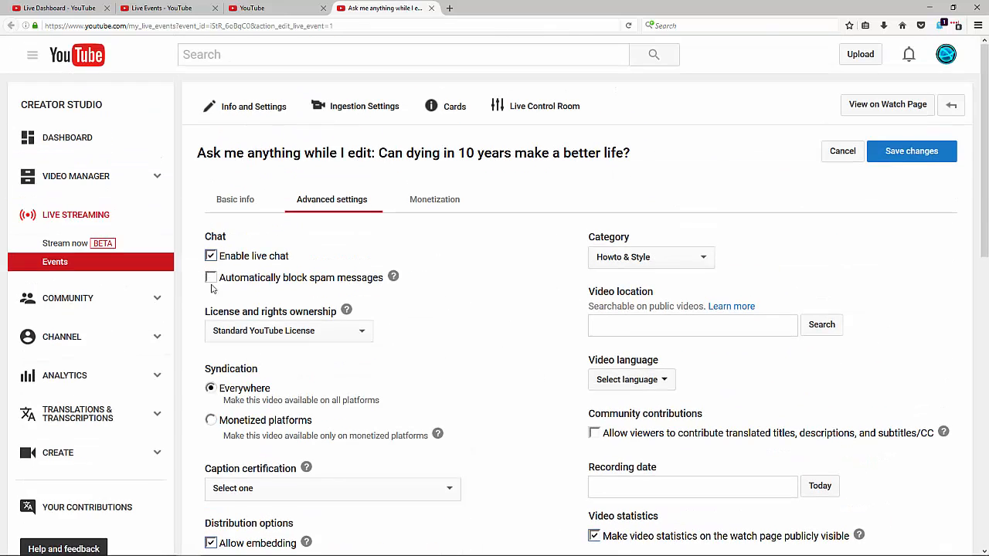
pyautogui.click(428, 202)
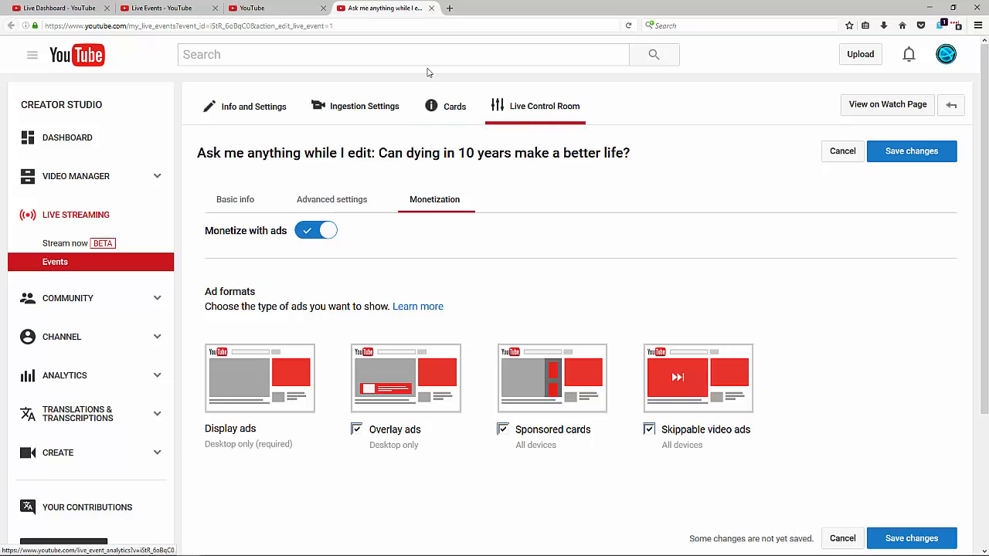
# Step: Switch to the event's live analytics page and review its stream status, filters and viewer statistics
pyautogui.click(263, 6)
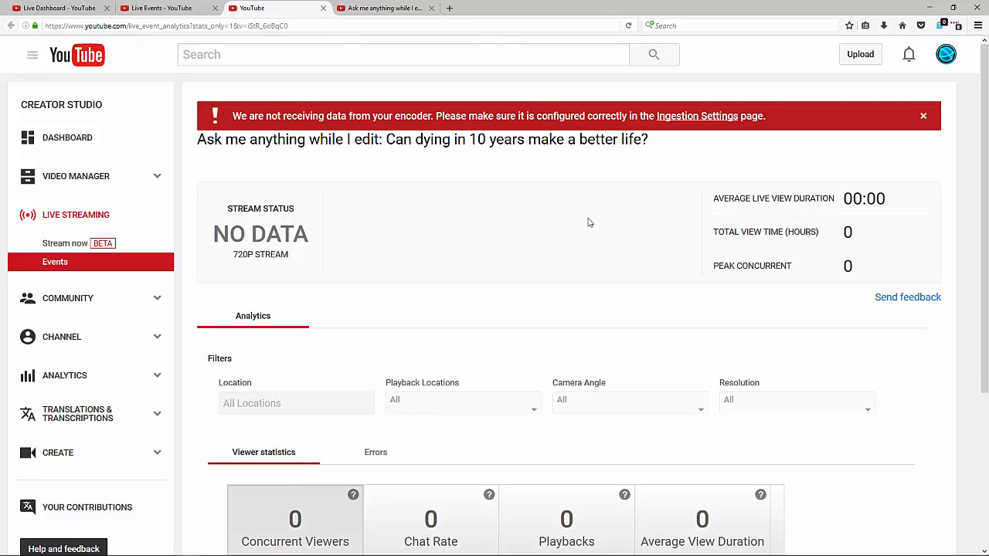
pyautogui.scroll(-1, 611, 226)
pyautogui.scroll(1, 611, 226)
pyautogui.scroll(-3, 662, 271)
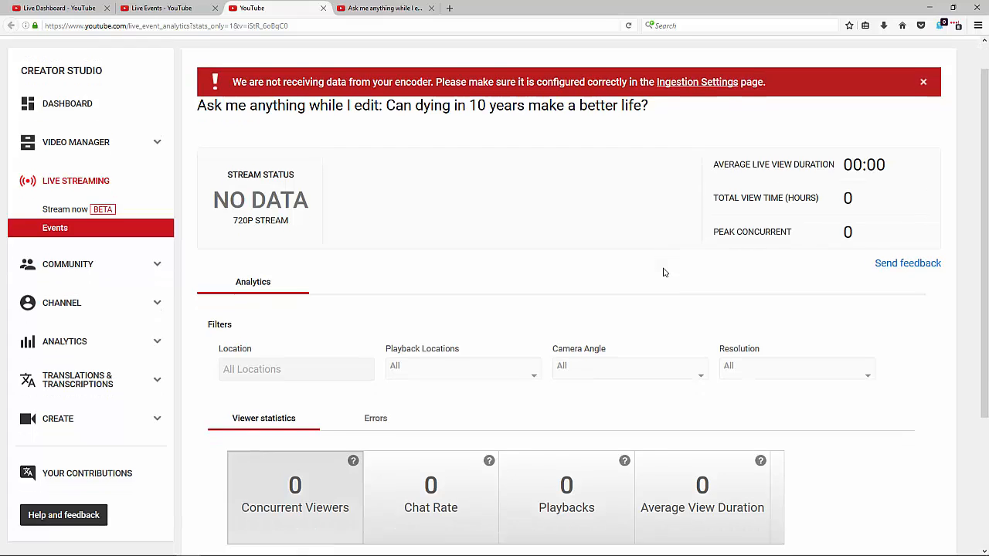
pyautogui.click(378, 8)
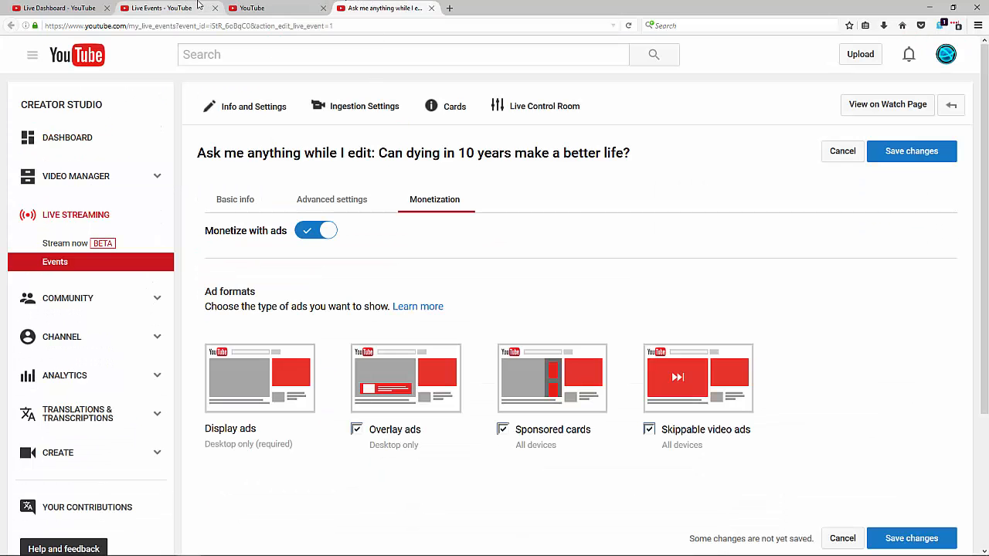
pyautogui.click(232, 8)
pyautogui.scroll(-2, 622, 239)
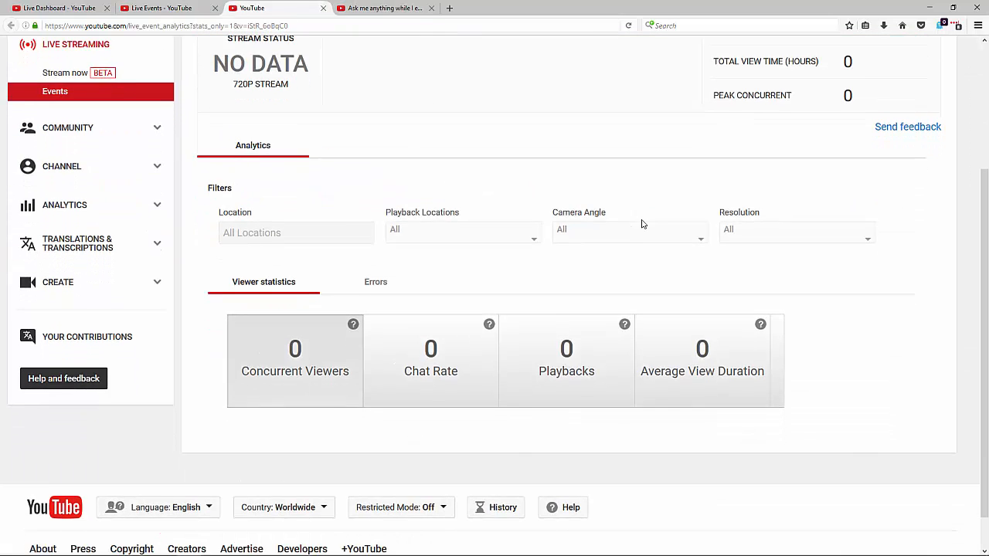
pyautogui.scroll(4, 636, 231)
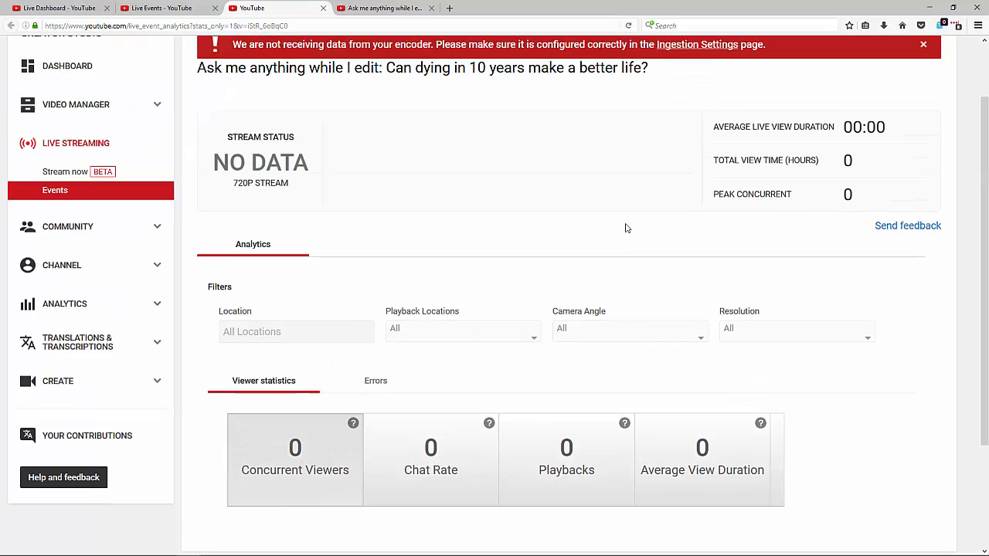
pyautogui.scroll(-5, 547, 392)
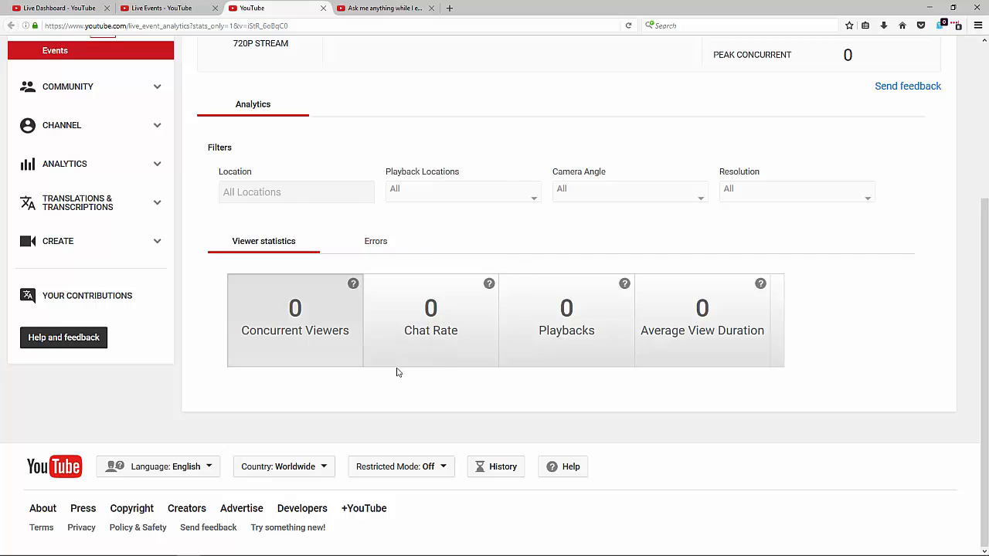
pyautogui.click(384, 255)
pyautogui.scroll(3, 398, 252)
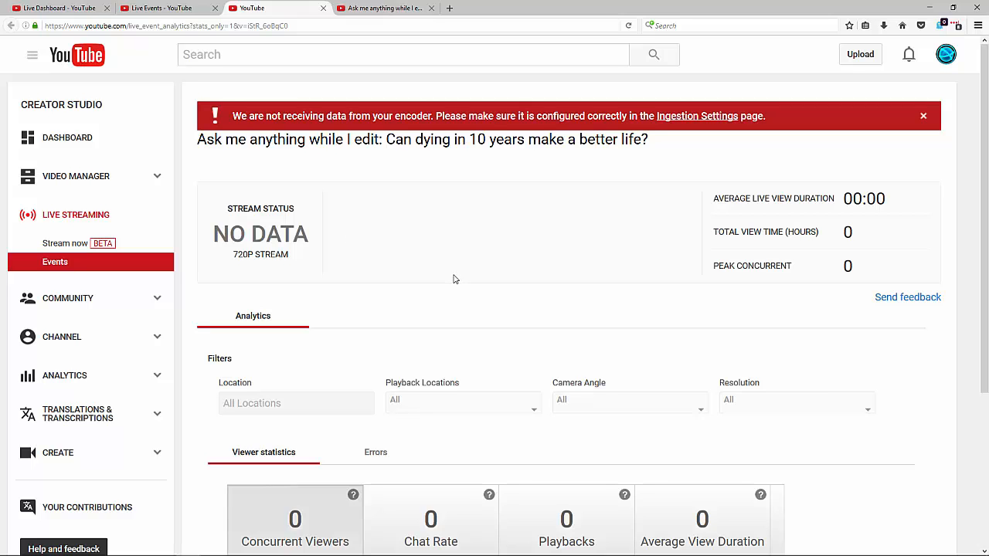
# Step: Examine the event's stream resolution under the stream status and select the Chat Rate metric in the viewer statistics
pyautogui.scroll(-3, 453, 278)
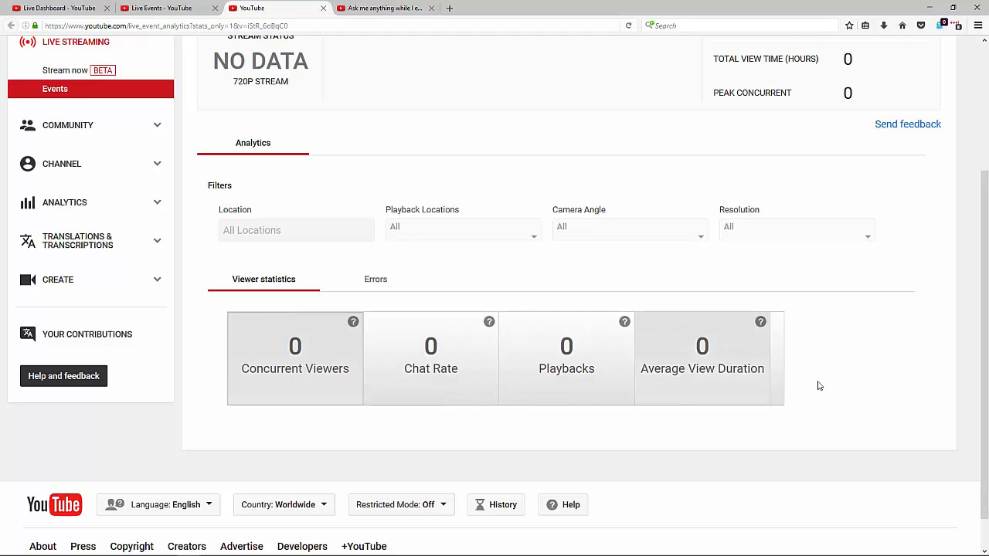
pyautogui.scroll(3, 377, 317)
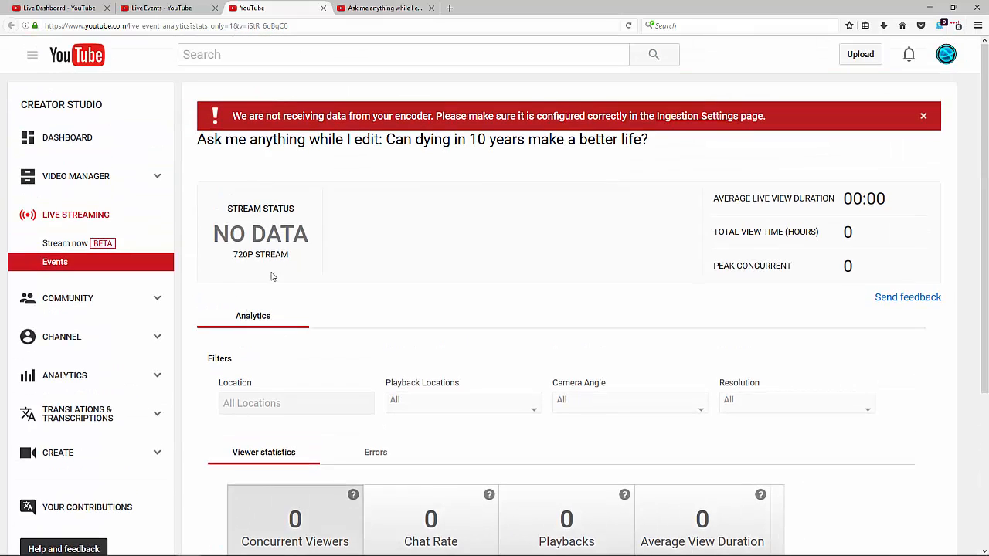
pyautogui.moveTo(234, 258); pyautogui.dragTo(307, 261)
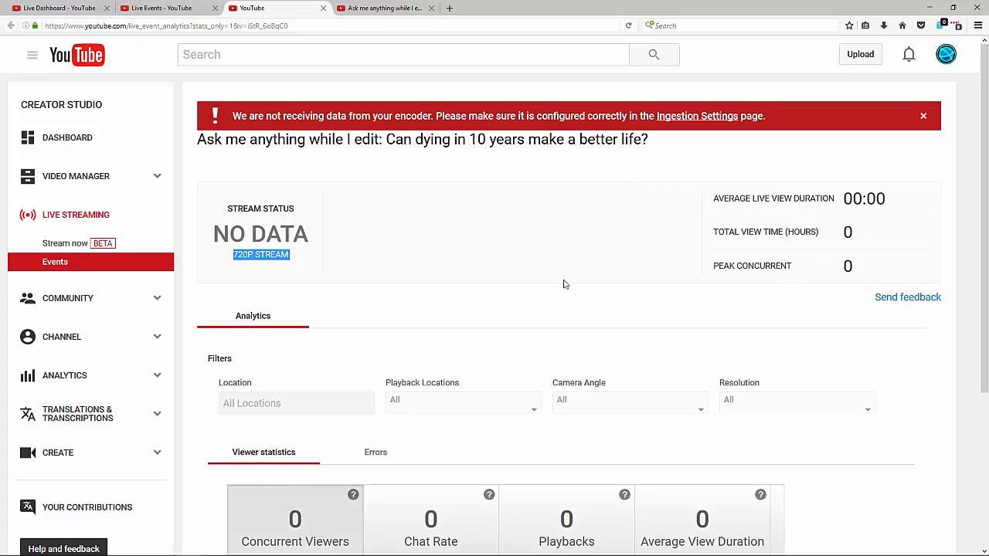
pyautogui.scroll(-5, 372, 300)
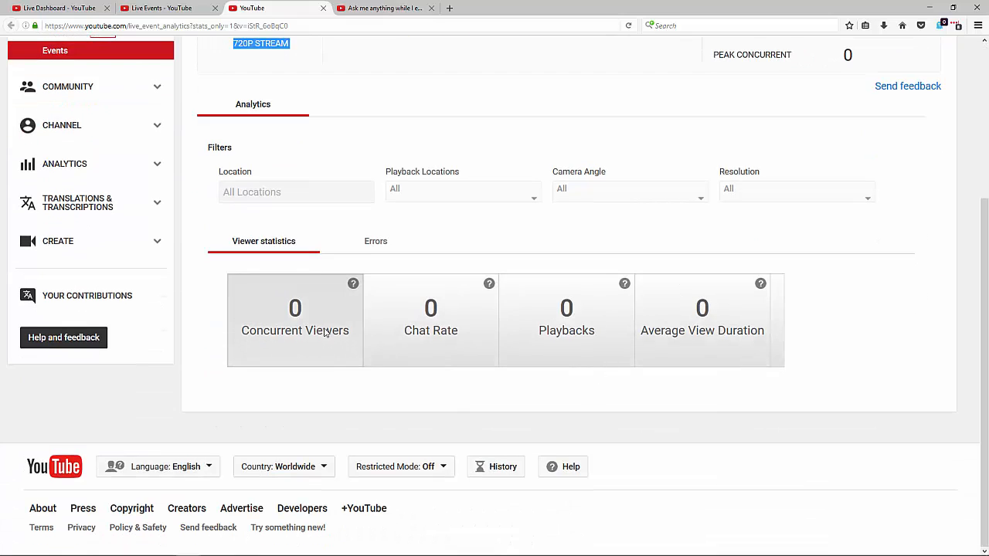
pyautogui.click(394, 318)
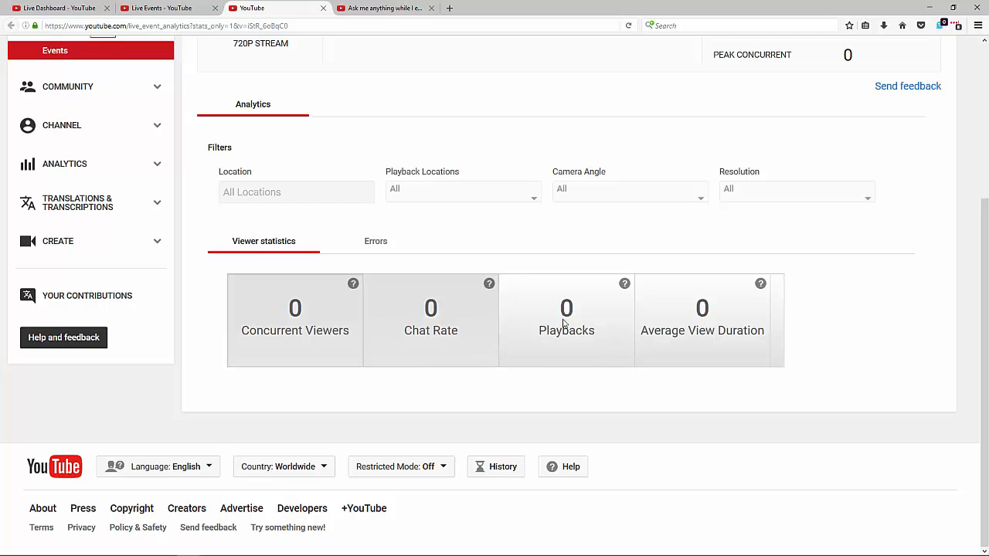
pyautogui.scroll(5, 798, 322)
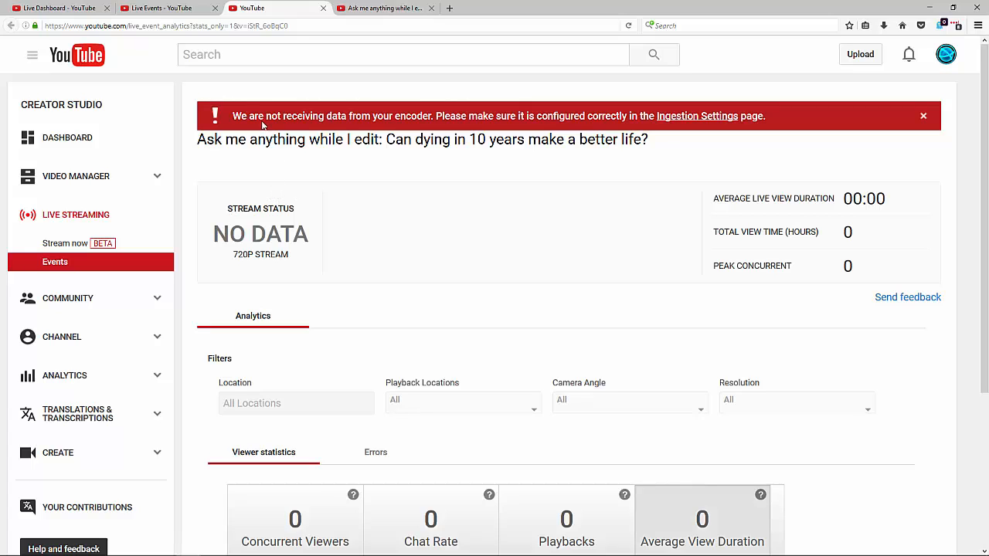
# Step: Return to the live dashboard page, and switch from the browser to OBS
pyautogui.click(143, 7)
pyautogui.click(42, 6)
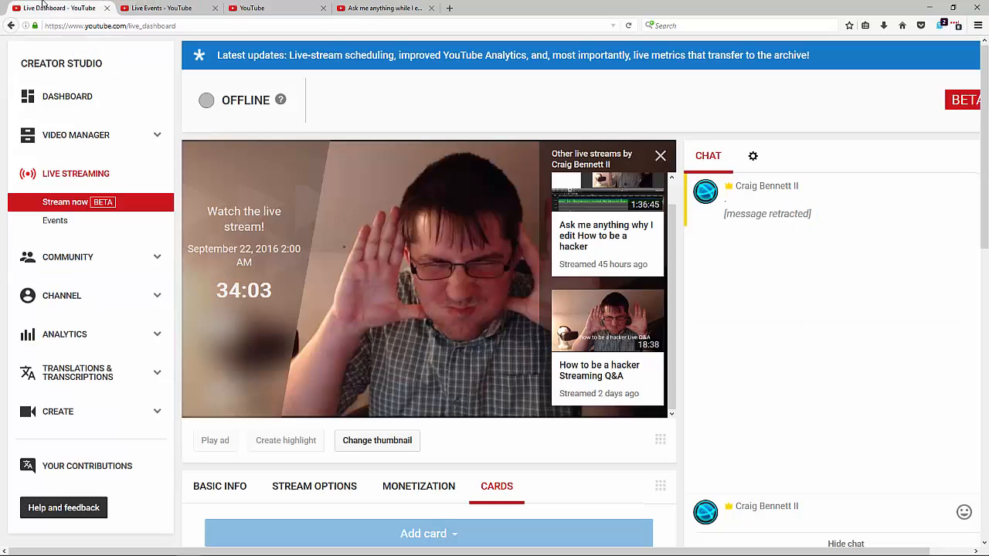
pyautogui.click(938, 6)
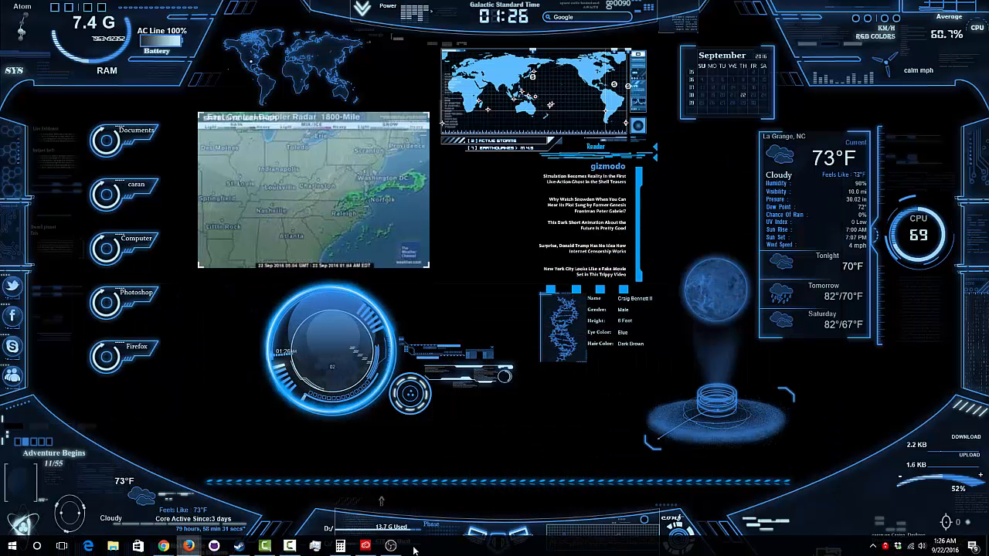
pyautogui.click(390, 545)
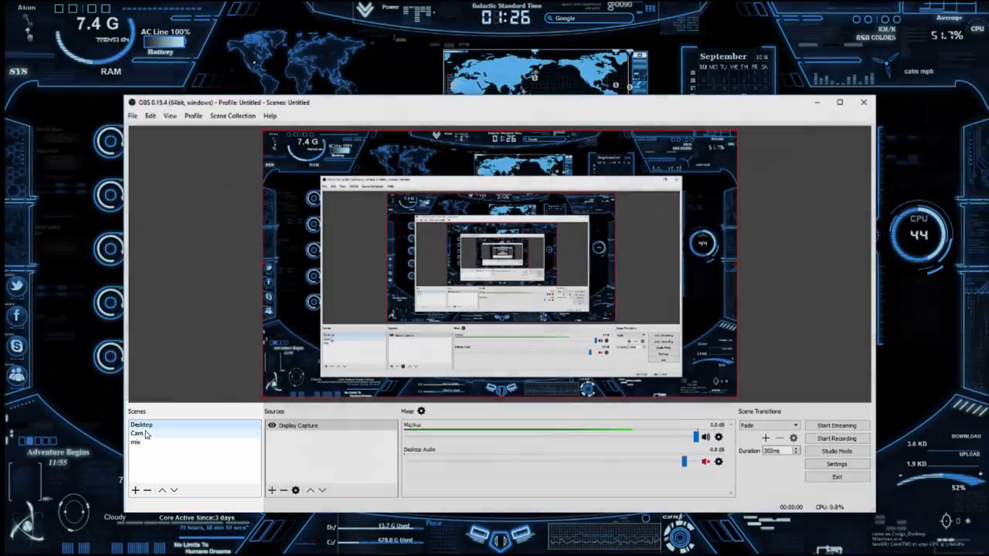
# Step: Preview the Desktop, Cam and mix scenes by switching back and forth between them, ending on Desktop
pyautogui.click(147, 434)
pyautogui.click(151, 427)
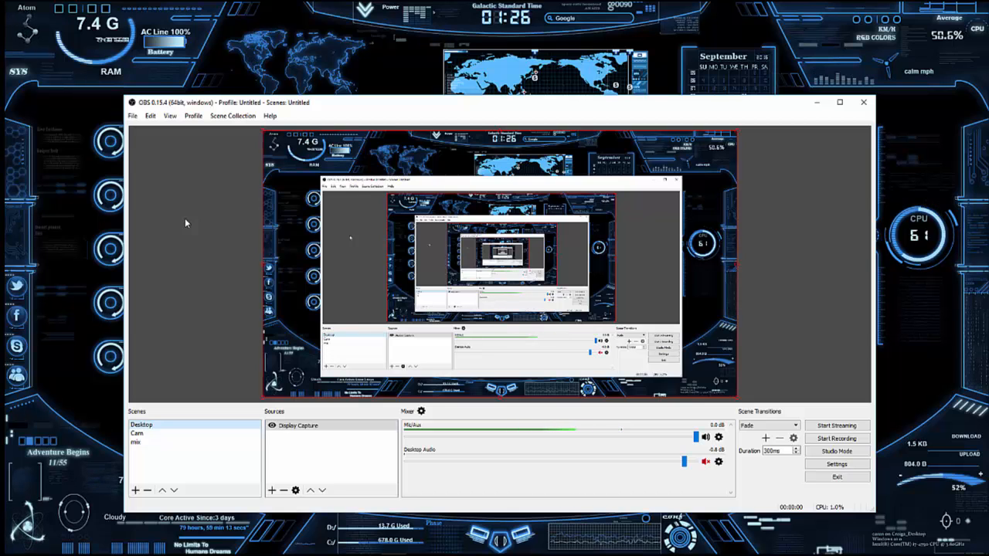
pyautogui.click(152, 434)
pyautogui.click(152, 426)
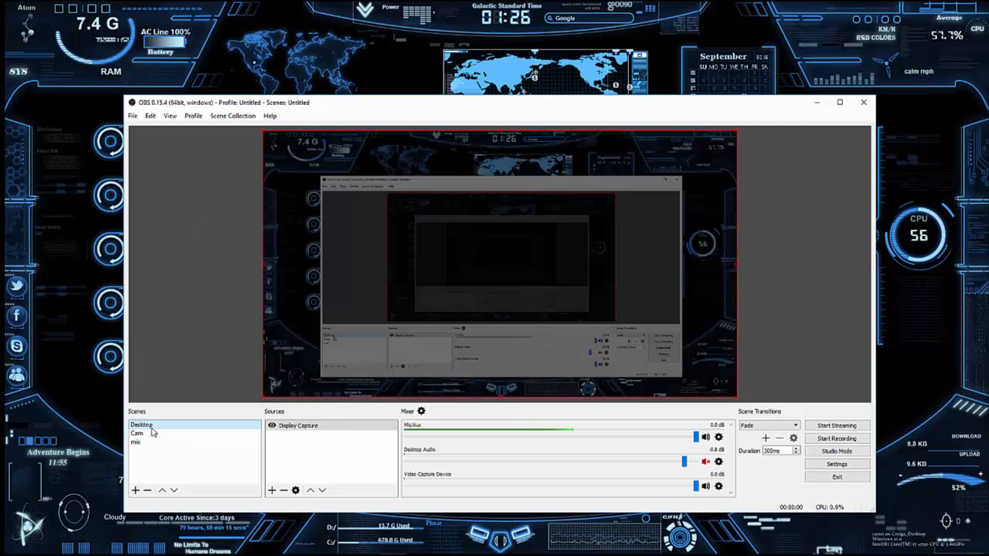
pyautogui.click(153, 434)
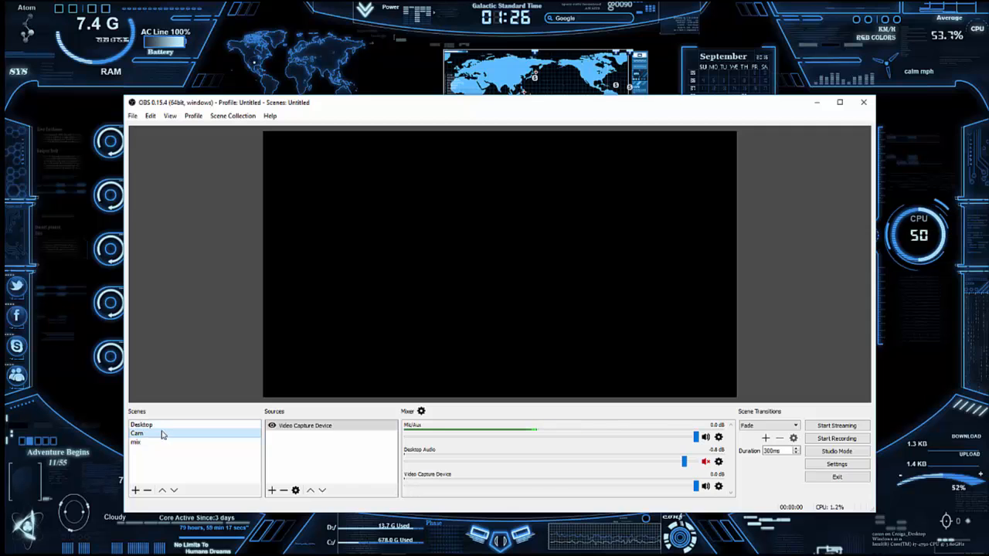
pyautogui.click(166, 426)
pyautogui.click(159, 441)
pyautogui.click(163, 433)
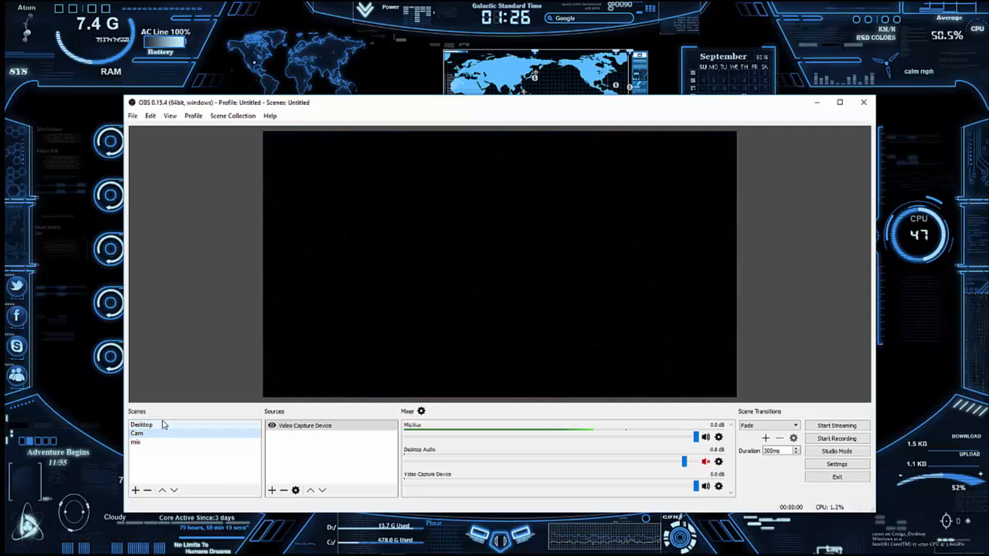
pyautogui.click(163, 425)
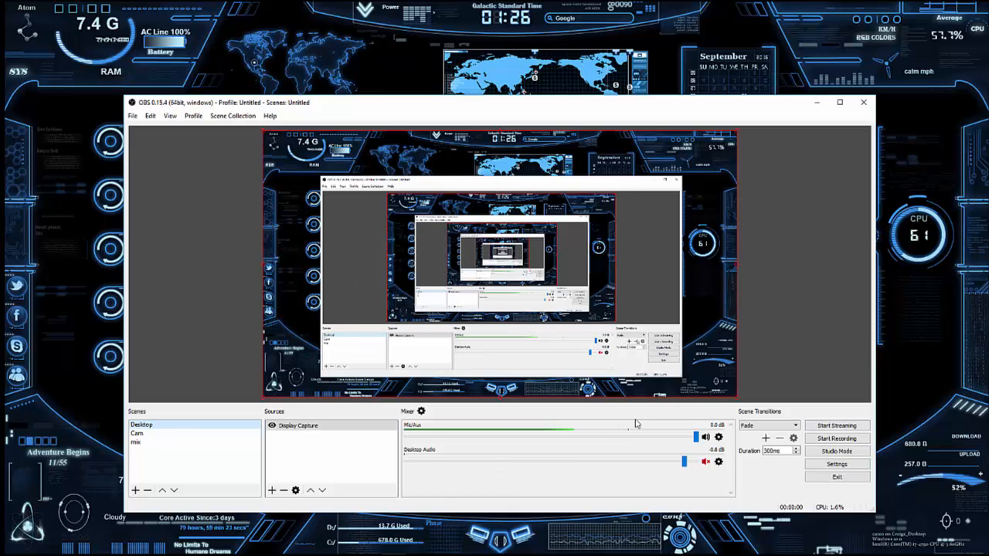
pyautogui.click(146, 434)
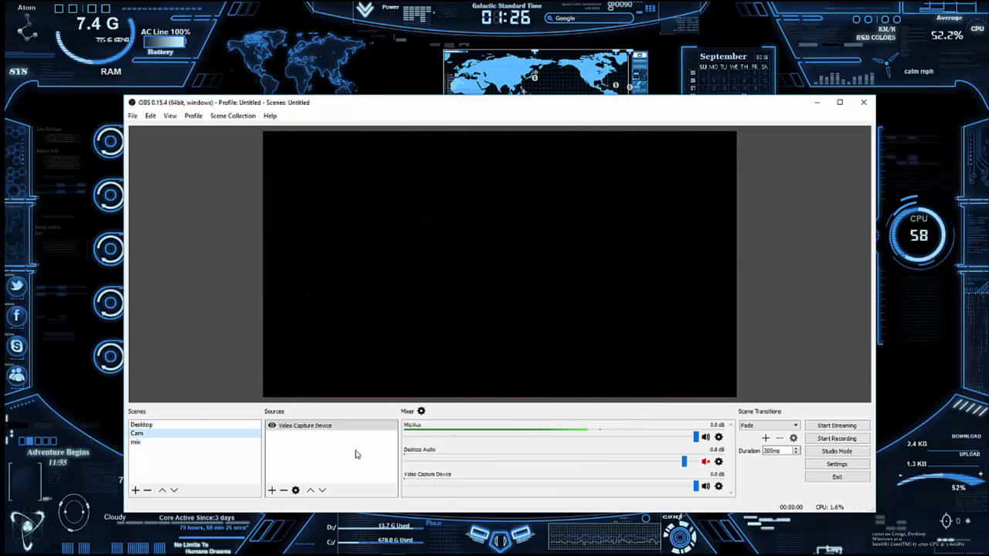
pyautogui.click(148, 425)
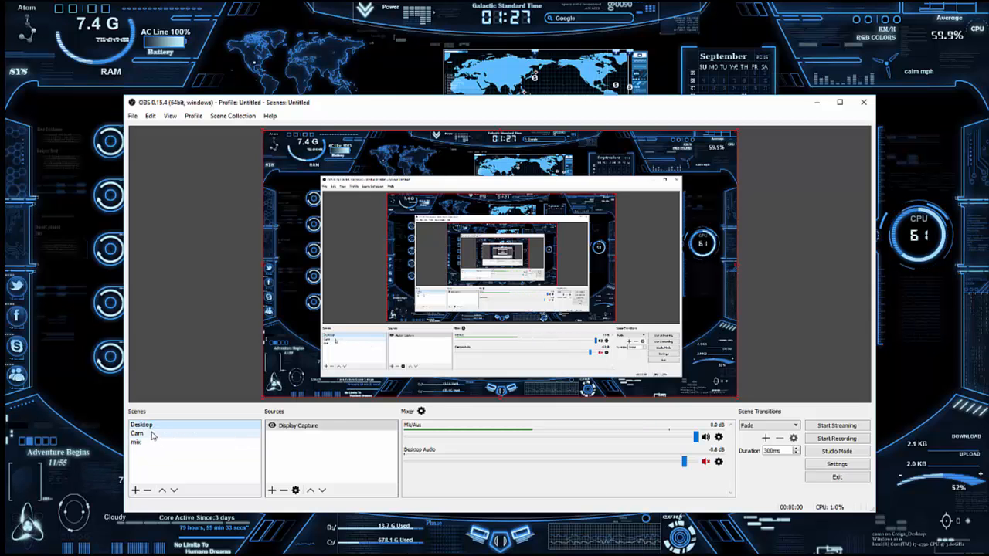
pyautogui.click(155, 434)
pyautogui.click(151, 425)
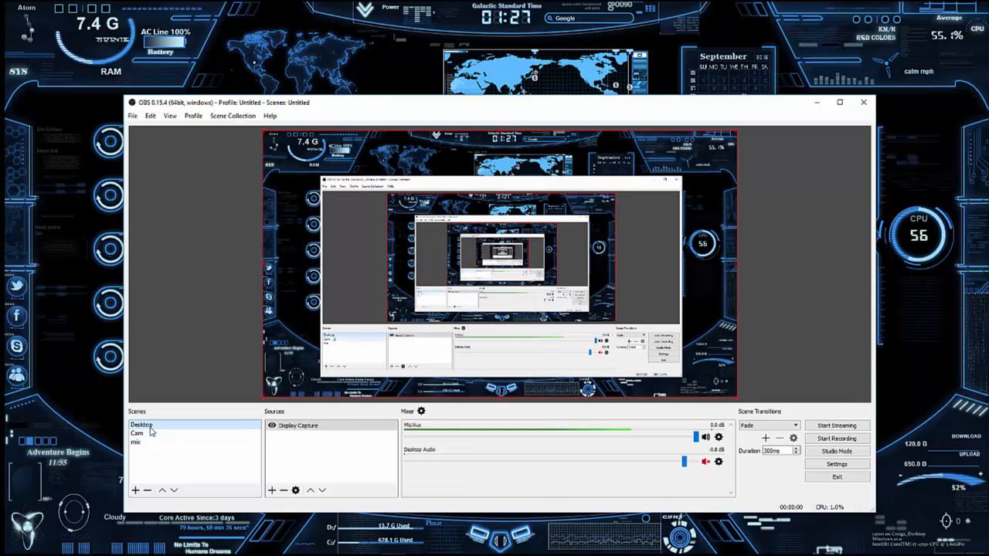
pyautogui.click(150, 433)
pyautogui.click(151, 426)
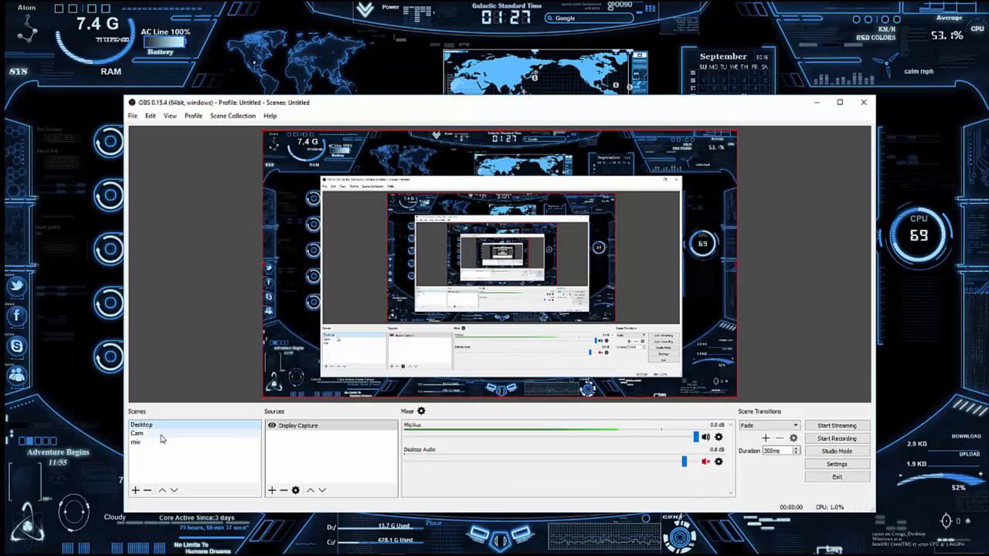
pyautogui.click(161, 441)
pyautogui.click(157, 428)
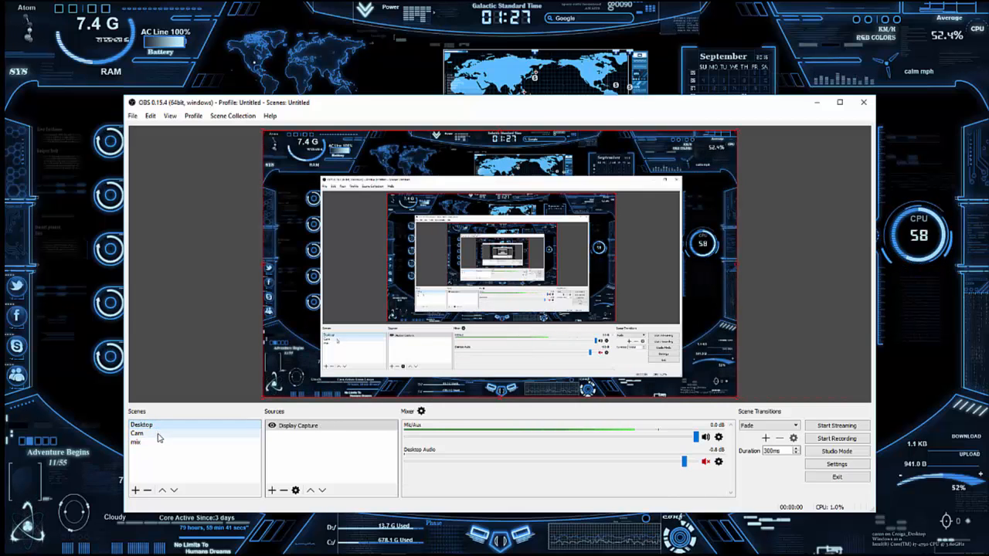
# Step: Preview the Cam scene, switch to the mix scene and select its Video Capture Device source
pyautogui.click(159, 436)
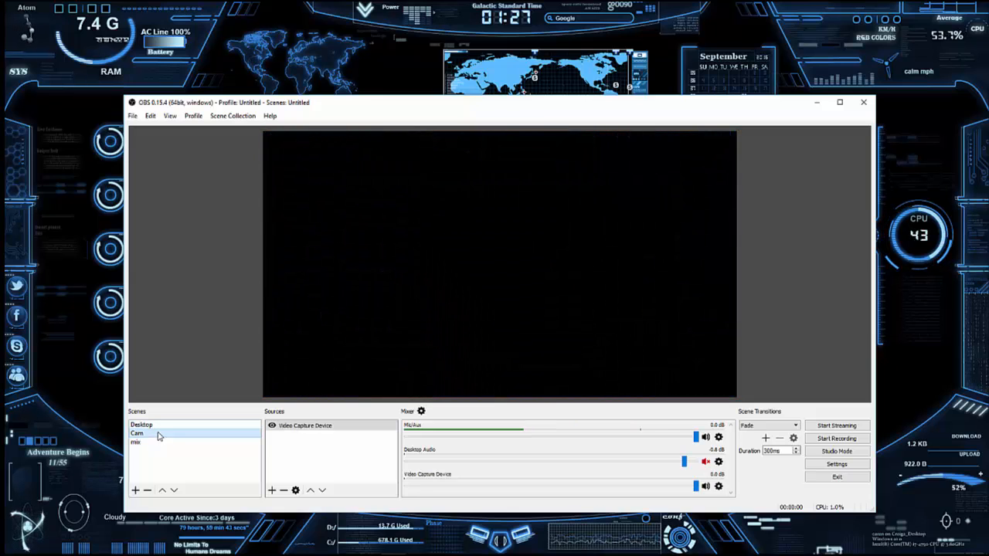
pyautogui.click(149, 442)
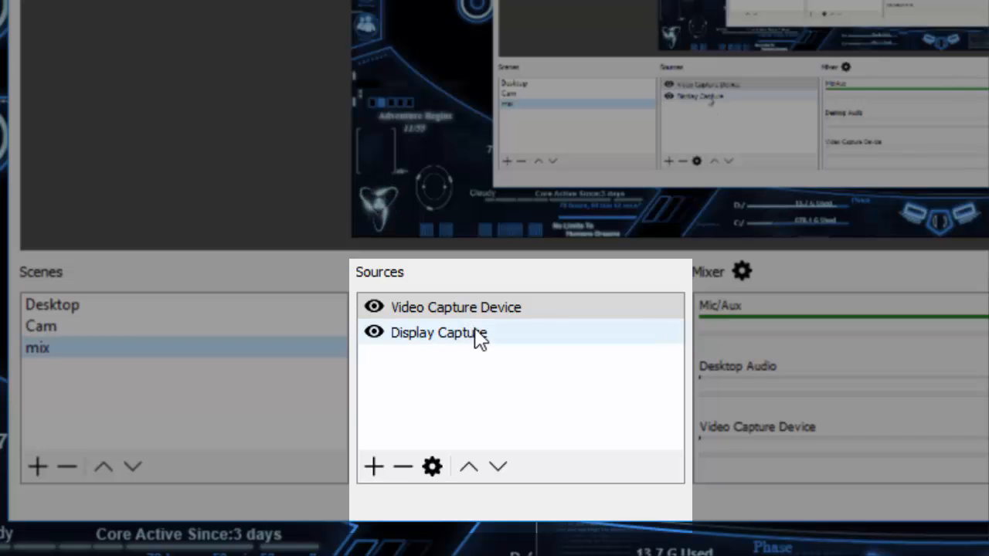
pyautogui.click(464, 313)
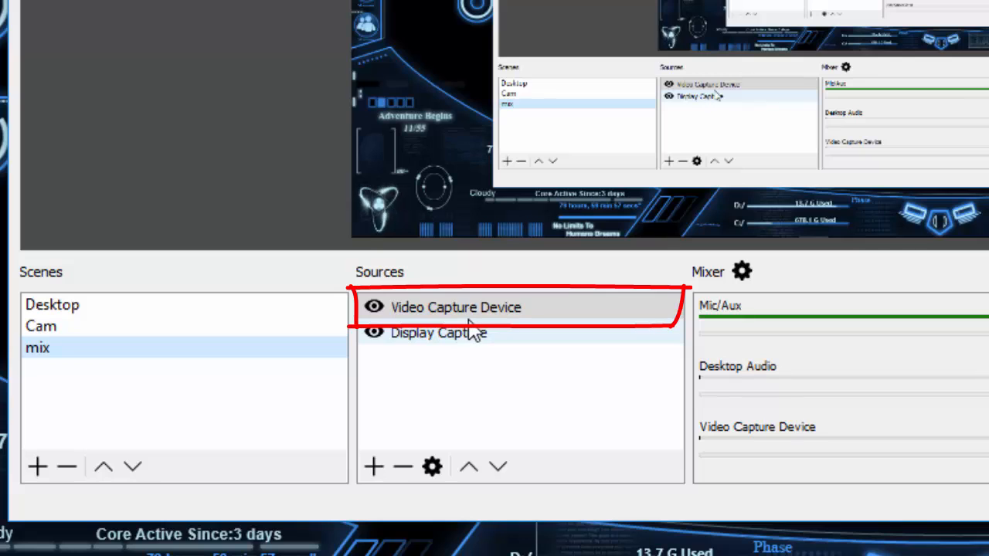
pyautogui.click(468, 316)
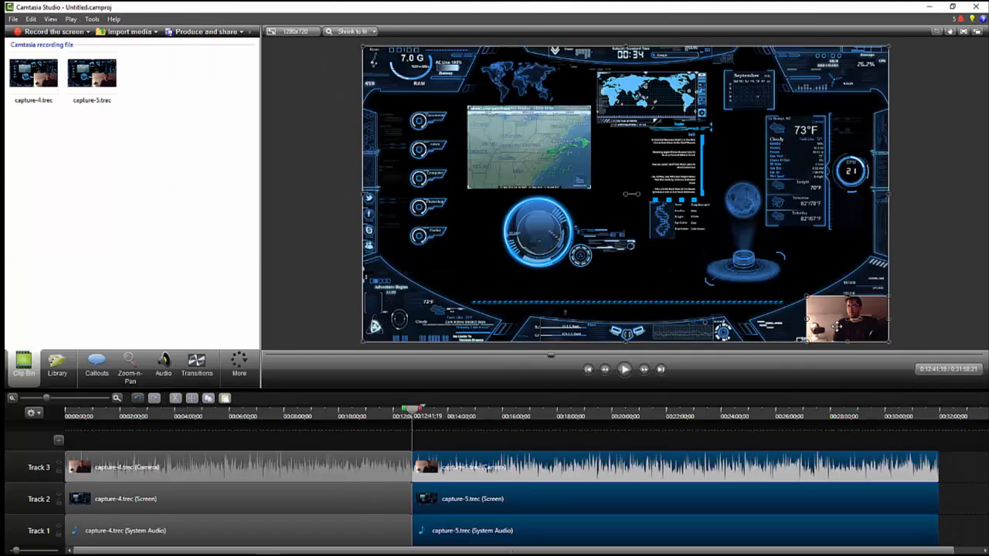
# Step: Switch to Camtasia Studio and select the capture-5.trec camera clip on Track 3 to examine how it overlays the screen recording
pyautogui.moveTo(823, 481); pyautogui.dragTo(824, 482)
pyautogui.click(738, 481)
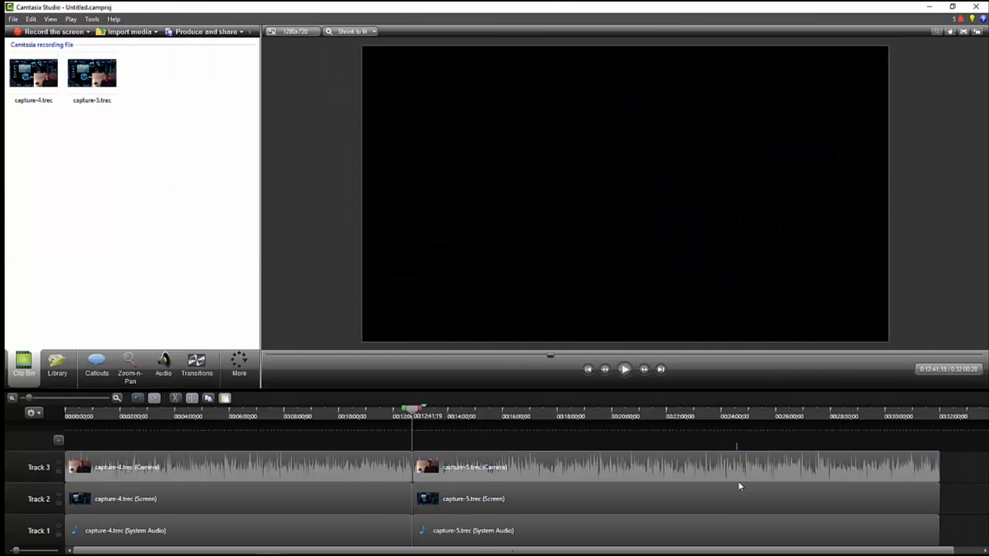
pyautogui.click(741, 480)
pyautogui.moveTo(742, 481); pyautogui.dragTo(481, 464)
pyautogui.click(570, 433)
pyautogui.click(560, 469)
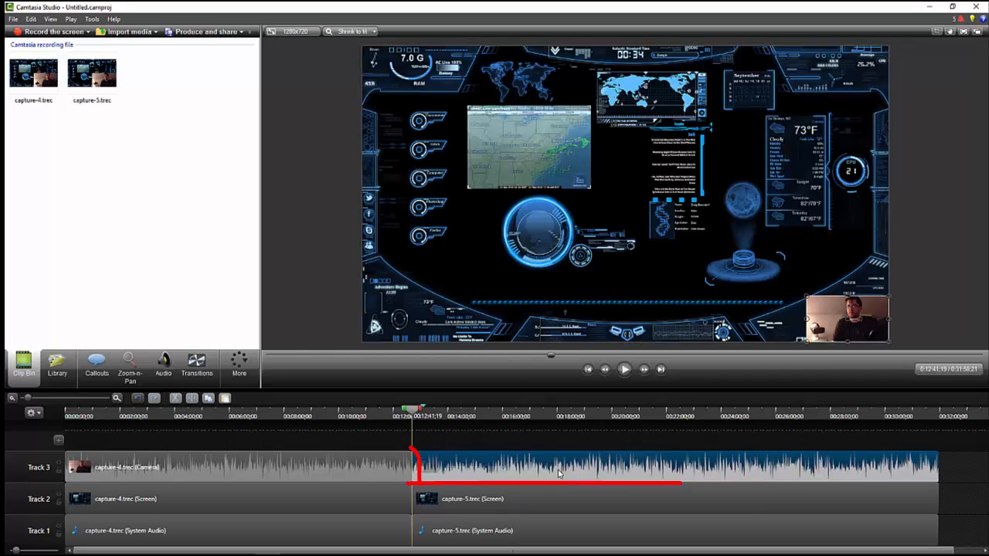
pyautogui.moveTo(842, 316)
pyautogui.mouseDown()
pyautogui.moveTo(777, 272)
pyautogui.moveTo(760, 289)
pyautogui.moveTo(844, 314)
pyautogui.mouseUp()
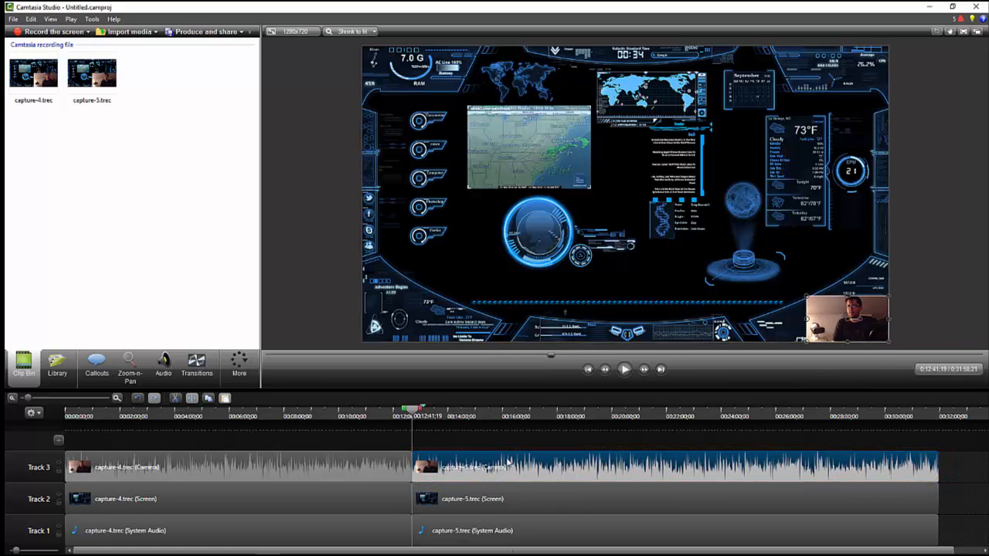
pyautogui.moveTo(509, 464); pyautogui.dragTo(545, 466)
# Step: Return to OBS and compare the layer order of the mix scene's Video Capture Device and Display Capture sources
pyautogui.moveTo(635, 6); pyautogui.dragTo(635, 0)
pyautogui.click(292, 366)
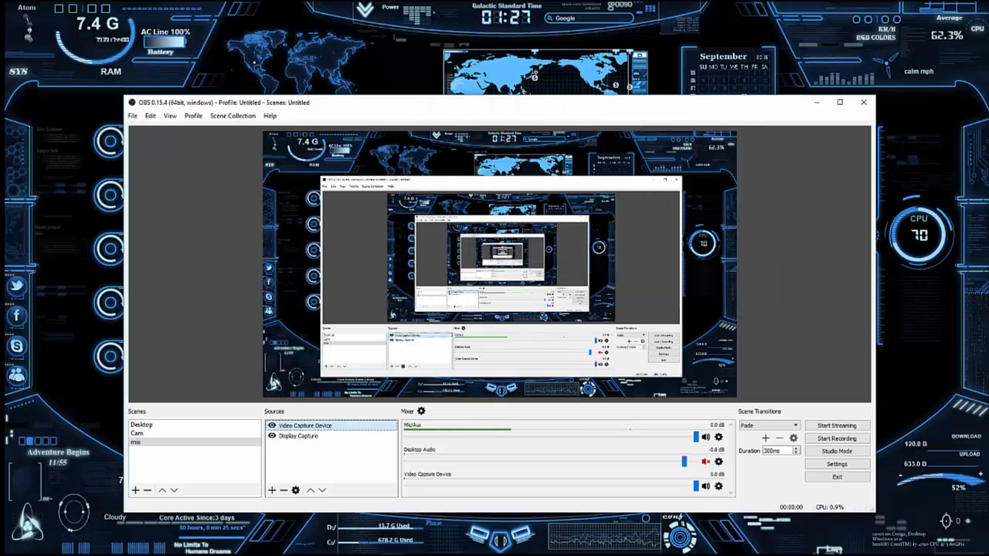
pyautogui.click(298, 437)
pyautogui.click(295, 427)
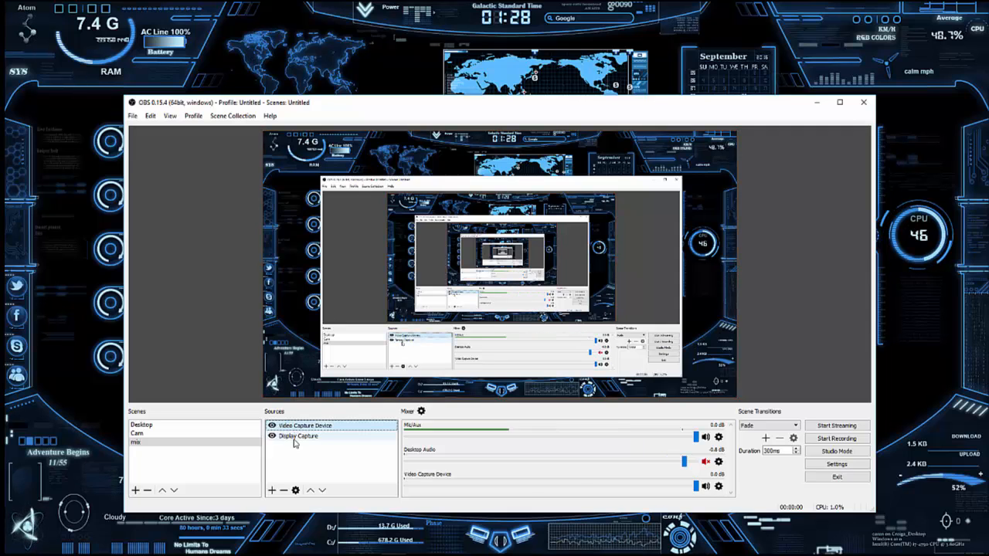
pyautogui.click(297, 435)
pyautogui.click(296, 428)
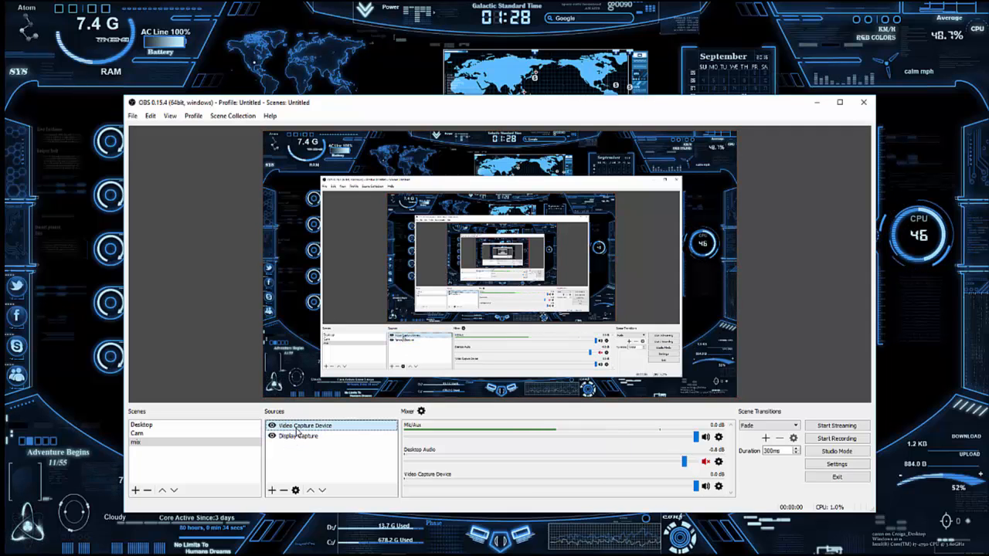
# Step: Look at the Add Scene dialog and the Cam scene's options without changing anything, returning to the Desktop scene's Display Capture source
pyautogui.click(185, 428)
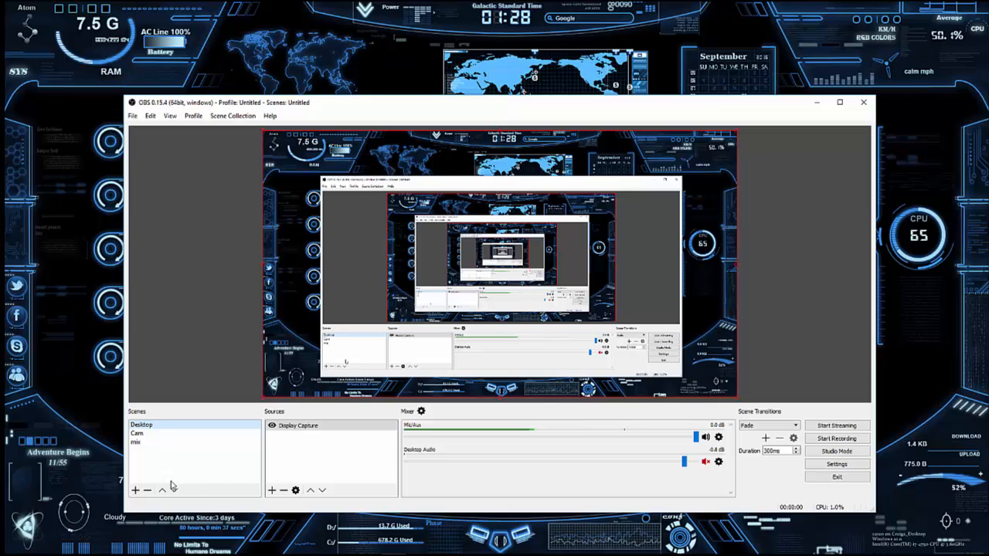
pyautogui.click(136, 490)
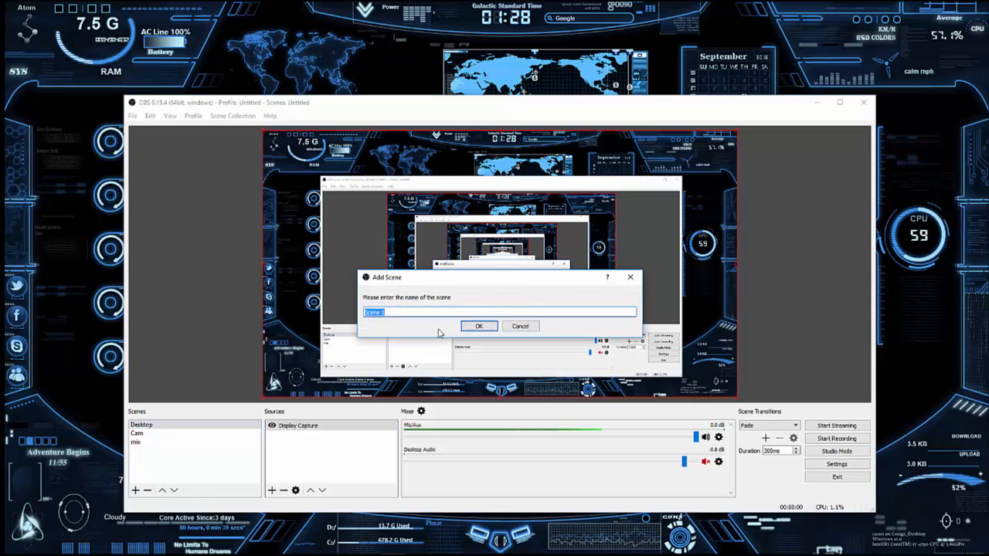
pyautogui.click(520, 326)
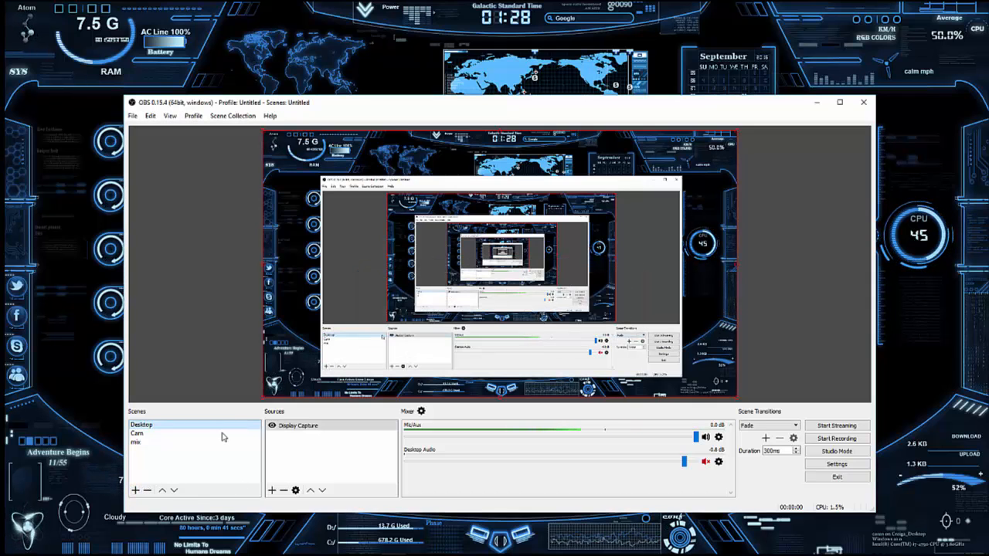
pyautogui.rightClick(151, 434)
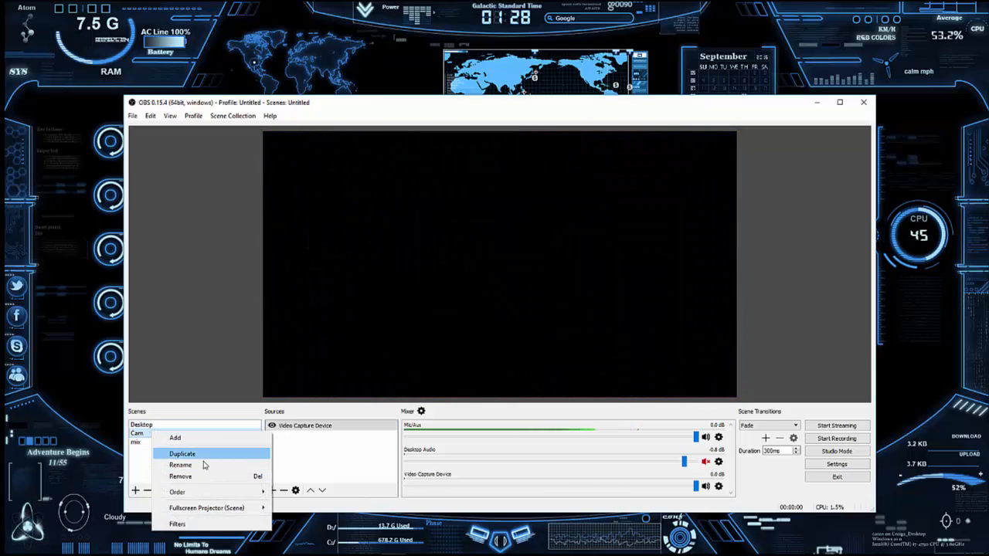
pyautogui.click(140, 470)
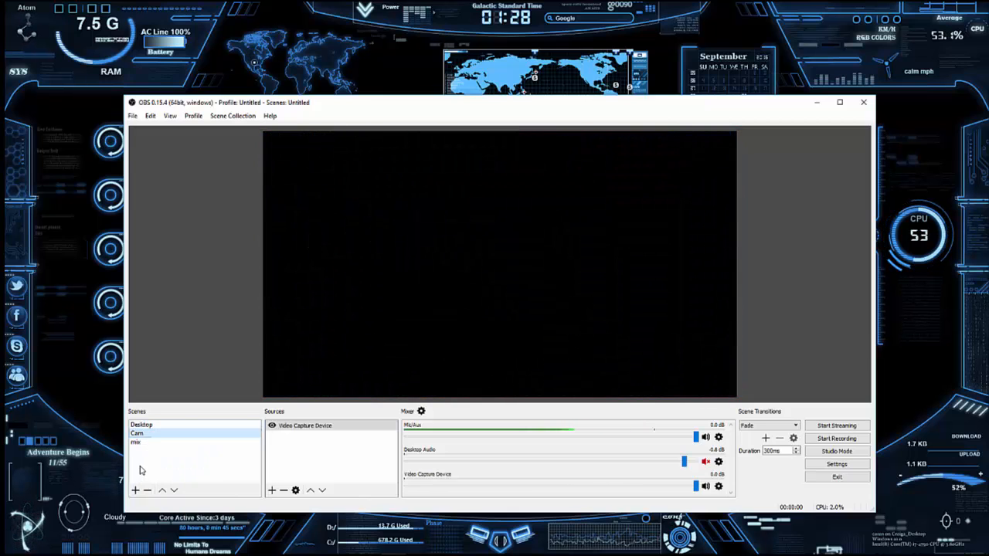
pyautogui.click(159, 425)
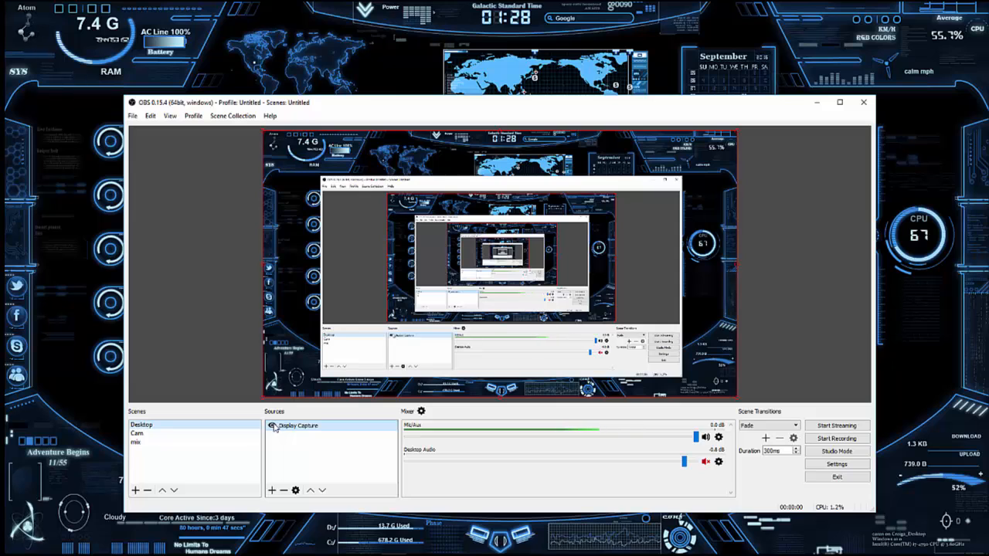
pyautogui.click(308, 431)
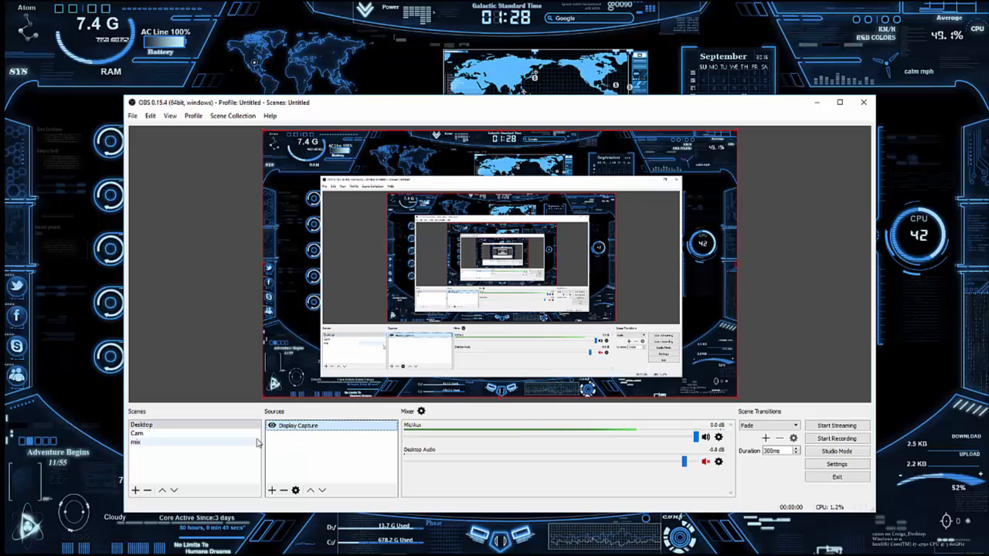
# Step: Add a new scene with the default name Scene 1
pyautogui.click(166, 452)
pyautogui.click(136, 491)
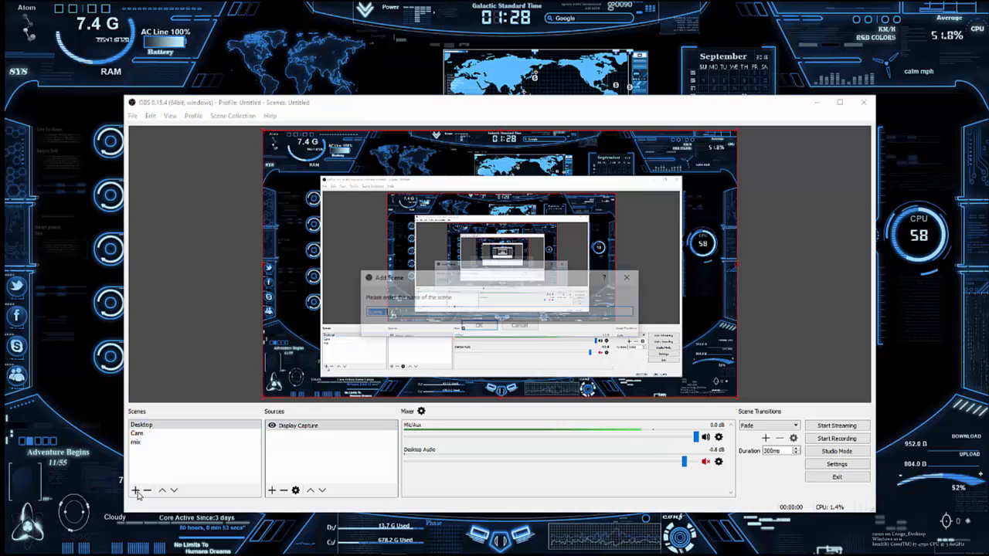
pyautogui.click(473, 328)
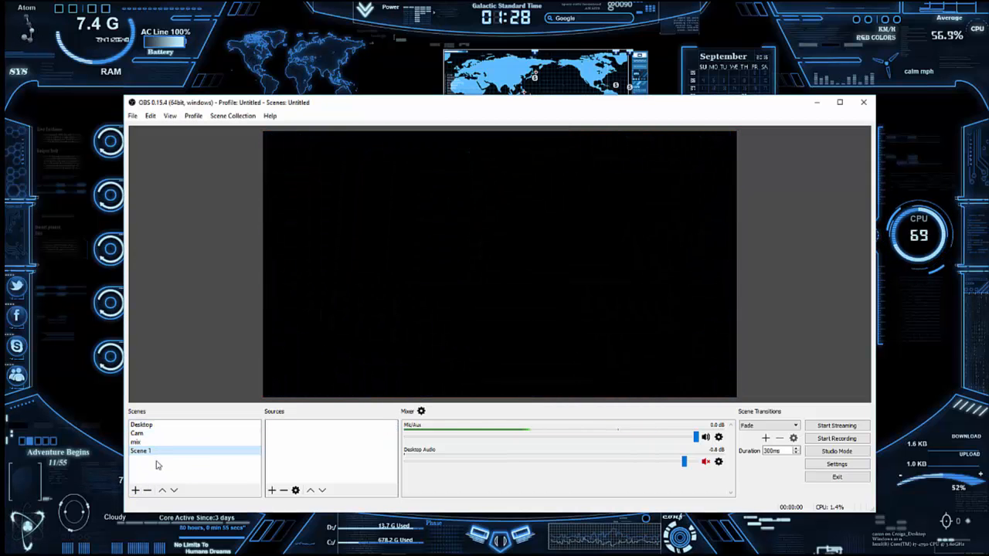
# Step: Add the existing Display Capture source to Scene 1 and keep it visible
pyautogui.click(271, 490)
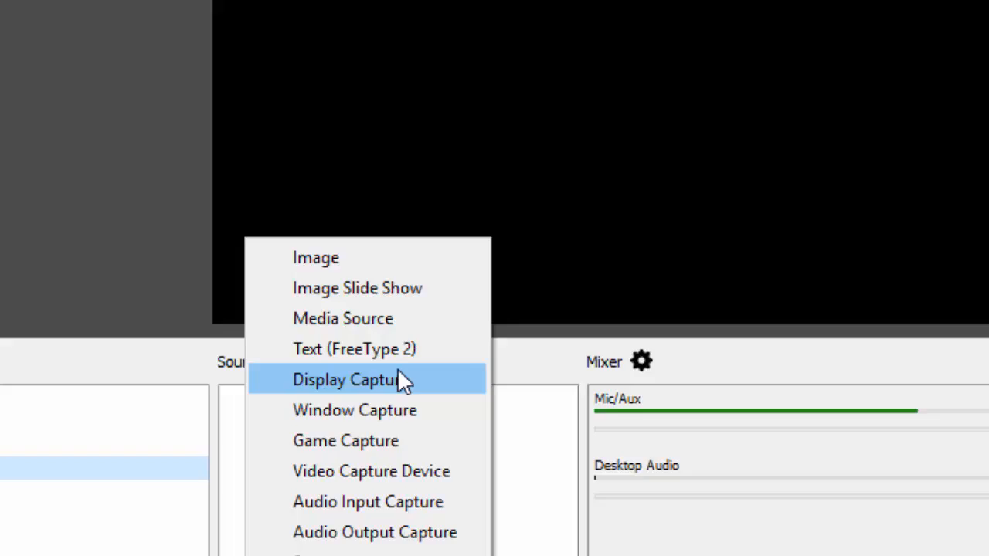
pyautogui.click(645, 222)
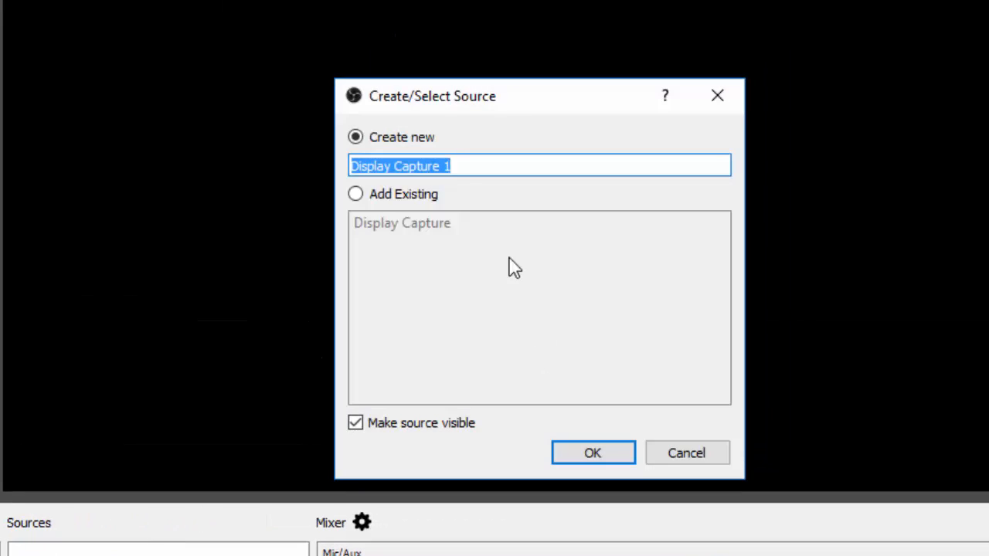
pyautogui.click(400, 195)
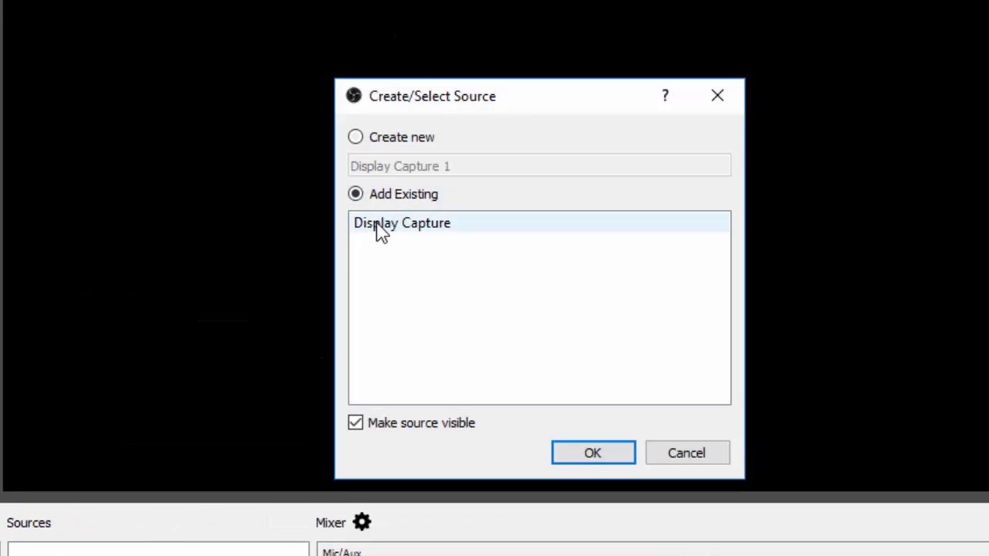
pyautogui.click(416, 140)
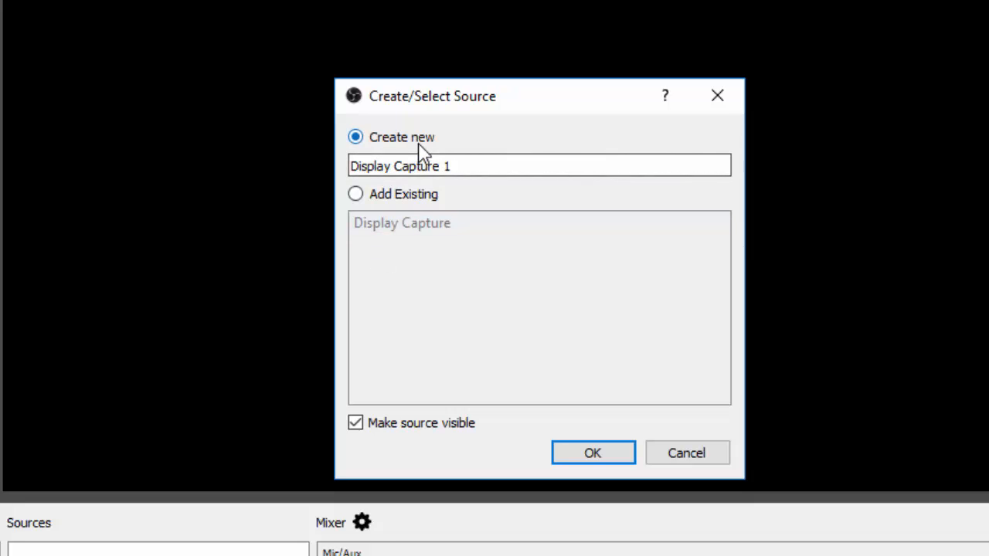
pyautogui.click(388, 203)
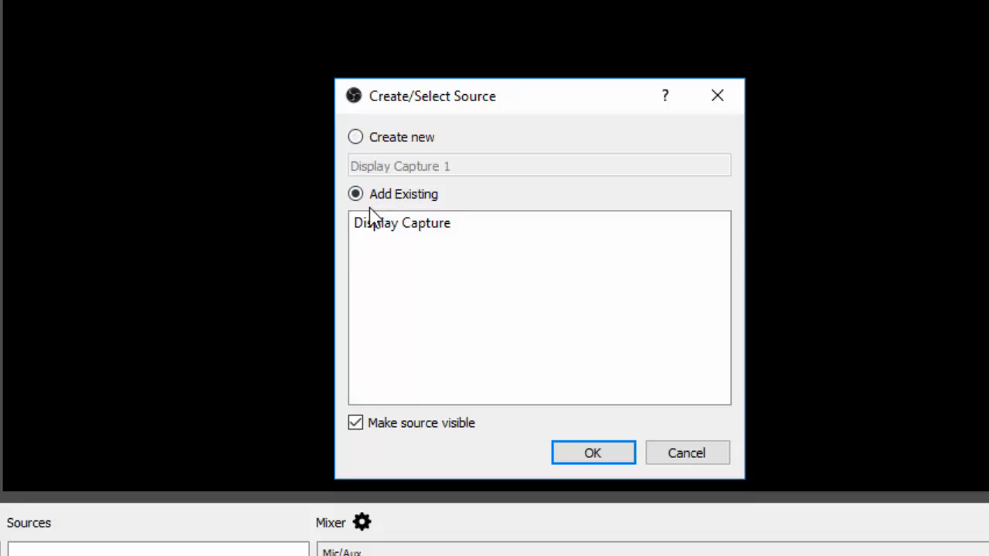
pyautogui.click(379, 224)
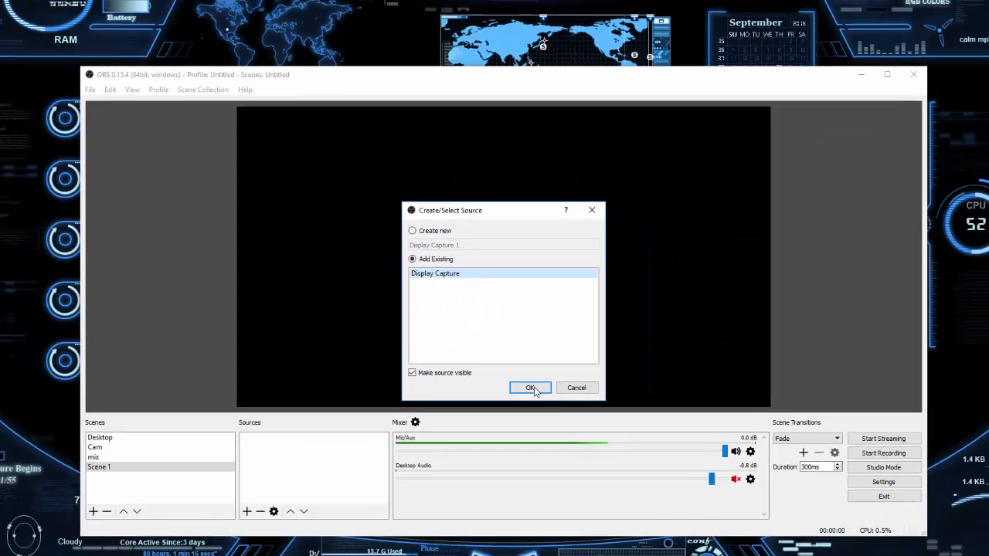
pyautogui.click(533, 390)
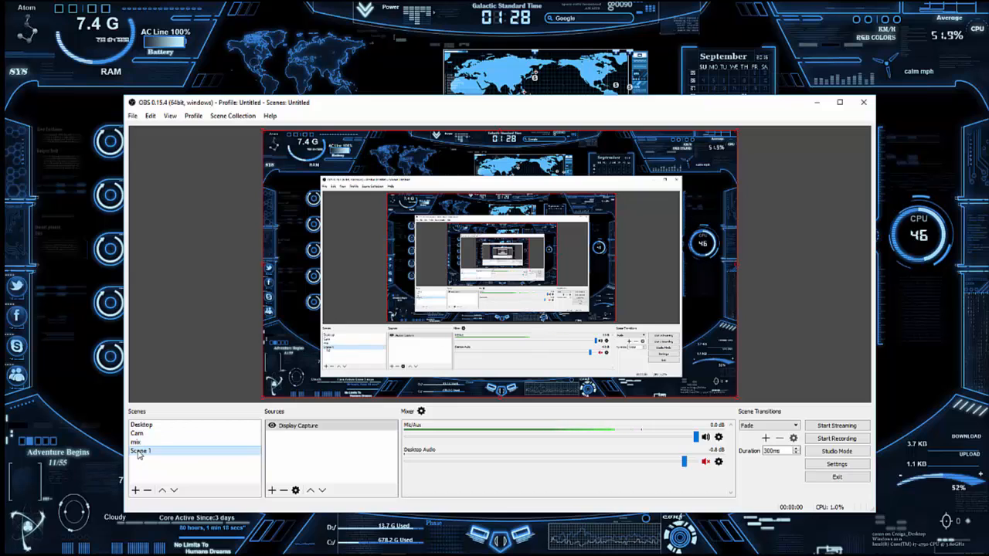
# Step: Remove Scene 1 from the scene list
pyautogui.rightClick(139, 454)
pyautogui.click(178, 496)
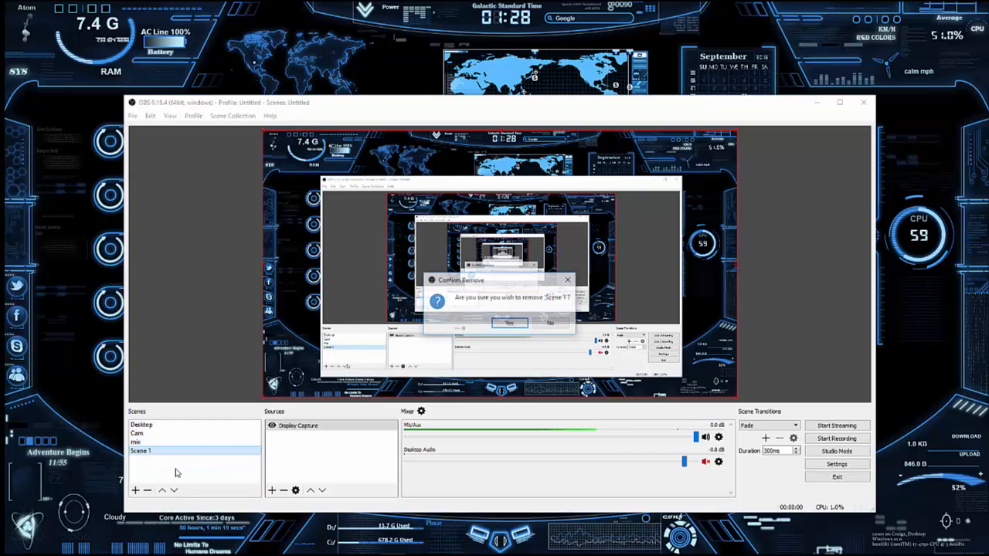
pyautogui.click(518, 324)
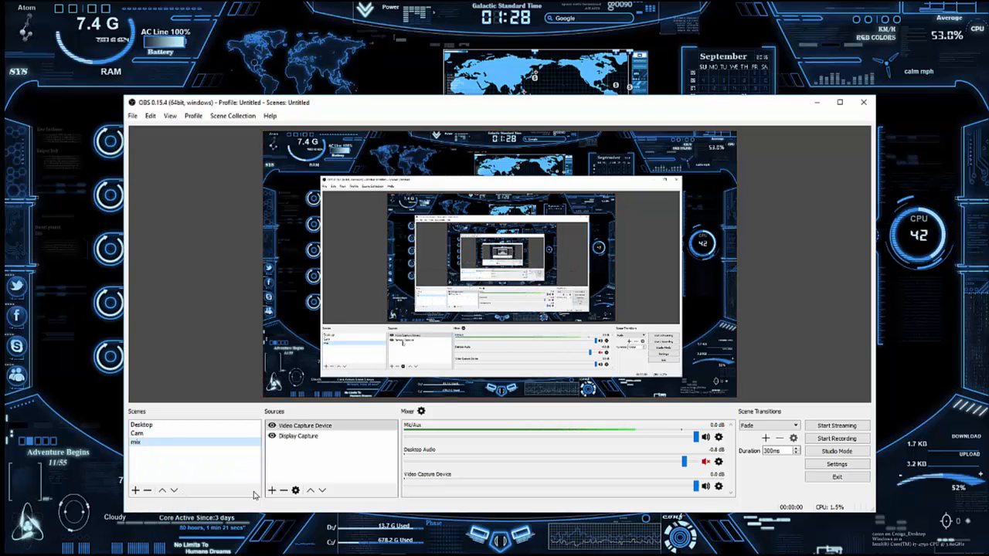
# Step: Switch through the Cam and Desktop scenes to mix, and review the source types that can be added to it
pyautogui.click(177, 433)
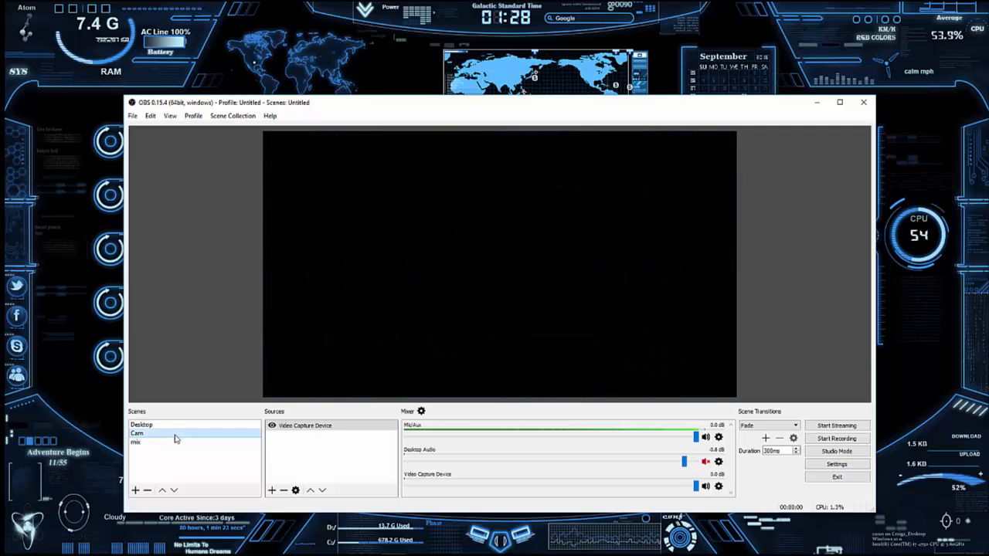
pyautogui.click(177, 425)
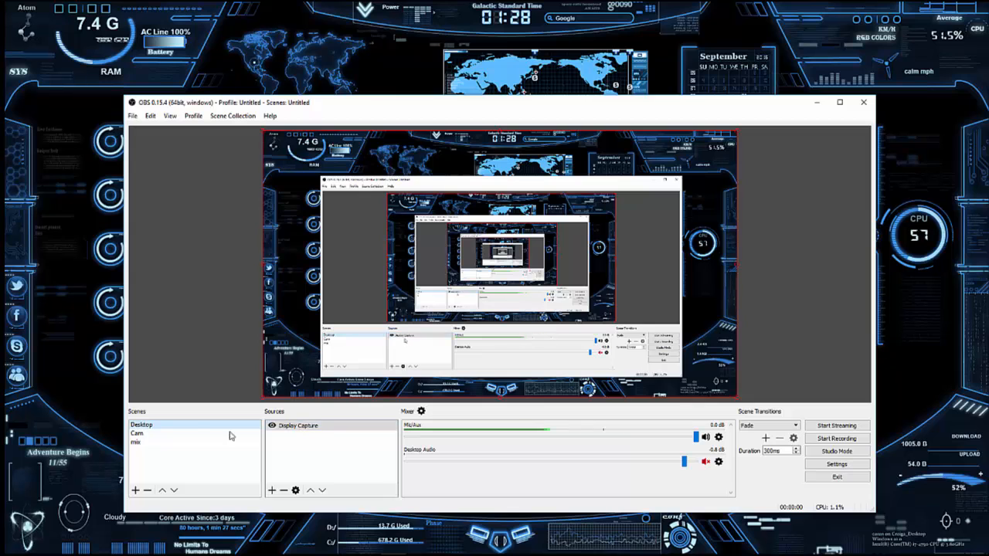
pyautogui.click(185, 442)
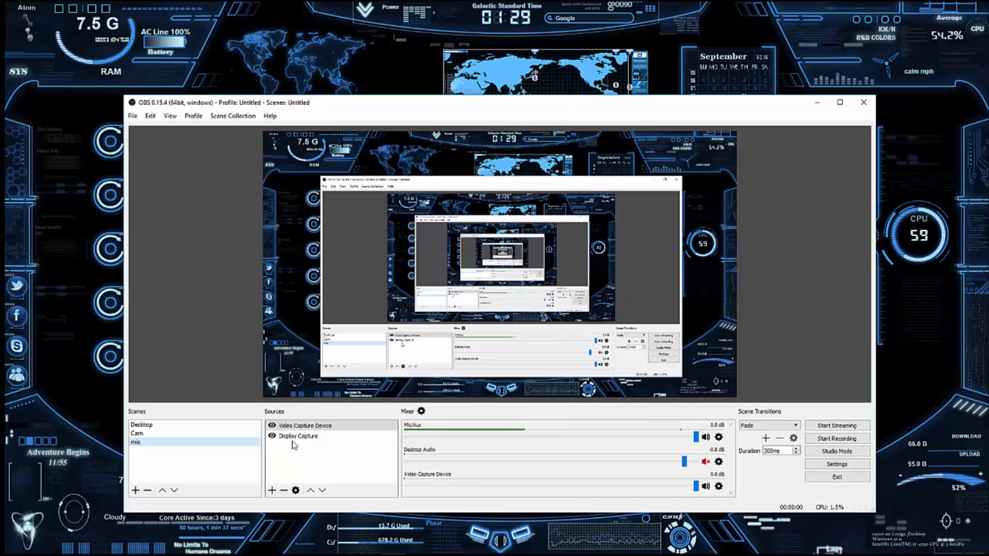
pyautogui.click(272, 491)
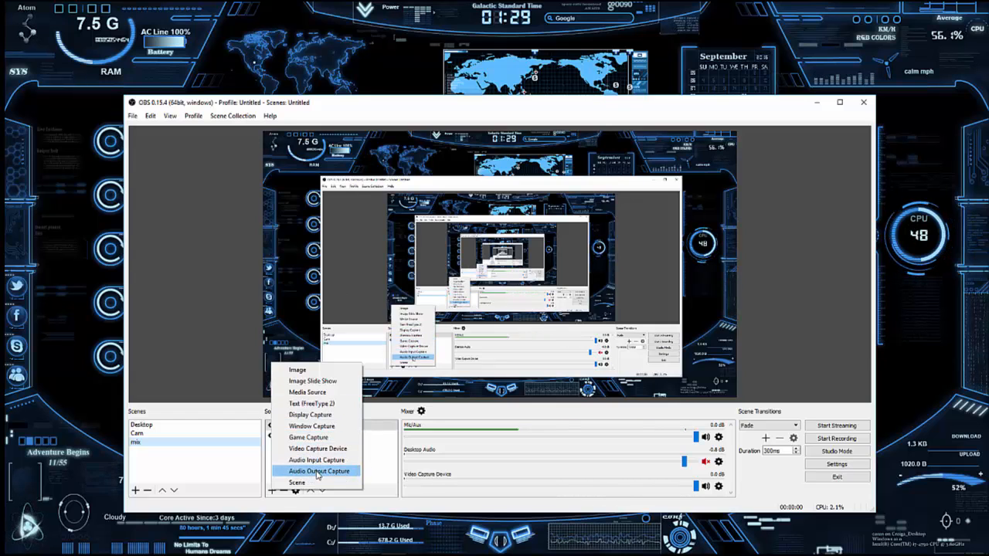
pyautogui.click(378, 465)
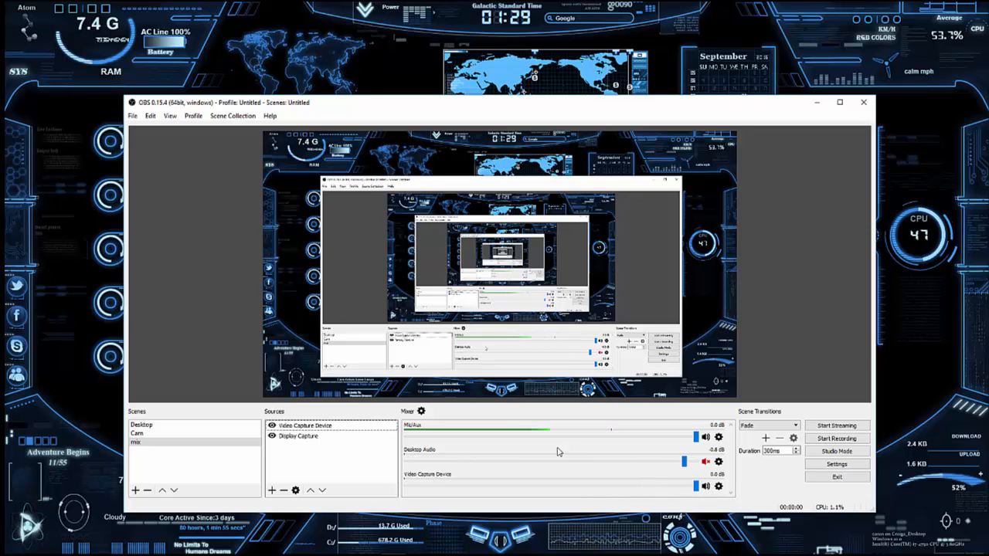
# Step: Unmute Desktop Audio in the mixer and switch to the Cam scene using the Fade transition
pyautogui.click(704, 463)
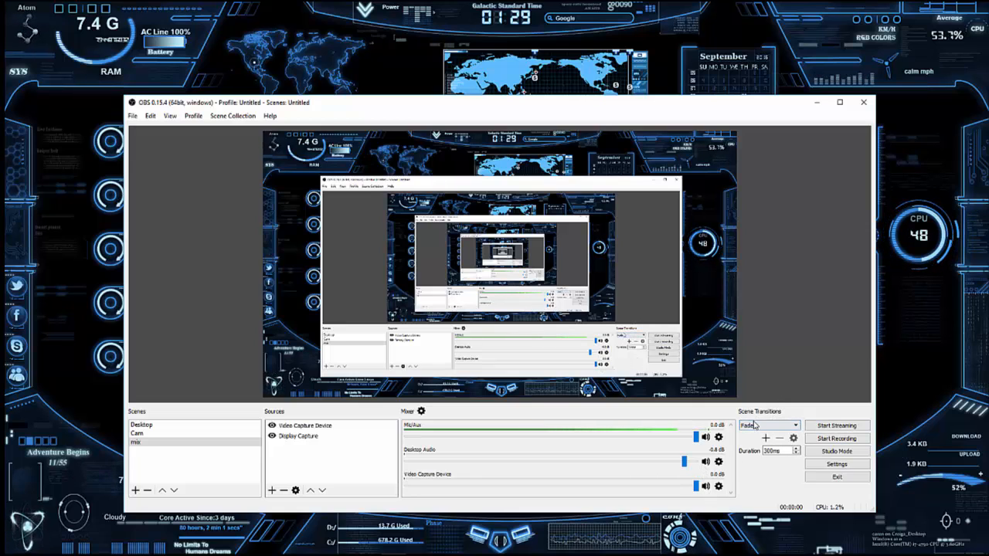
pyautogui.click(161, 435)
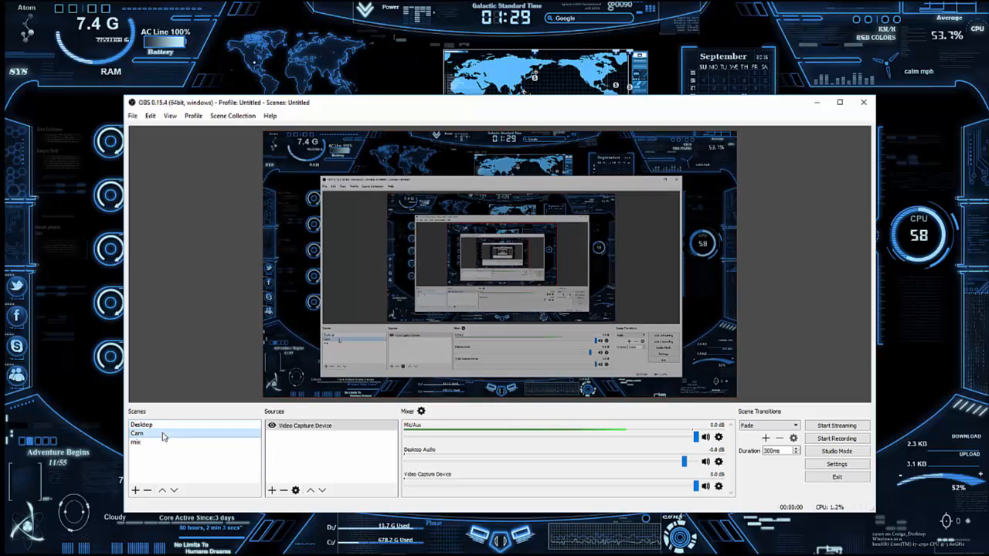
# Step: Demonstrate the Fade transition by switching repeatedly among the mix, Desktop and Cam scenes, finishing on Desktop
pyautogui.click(162, 442)
pyautogui.click(166, 425)
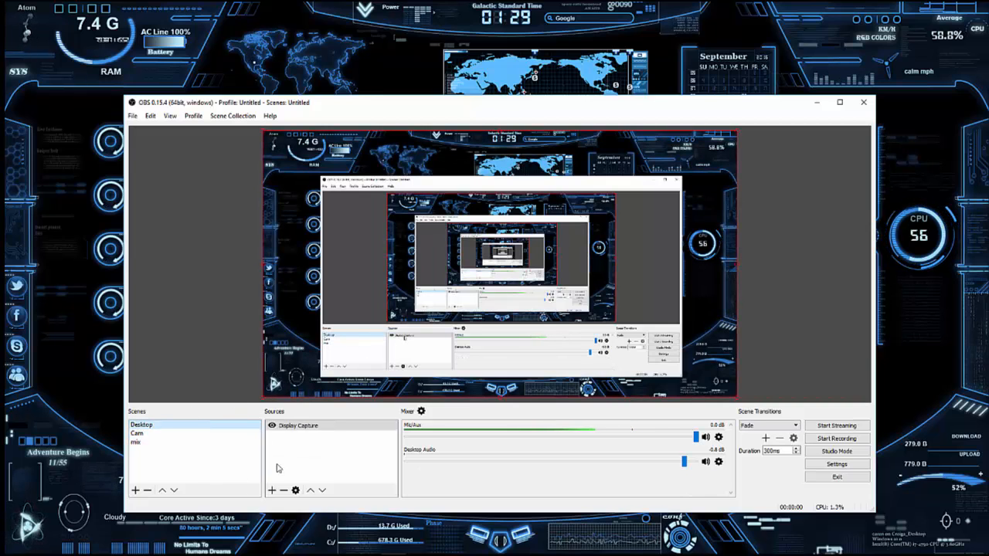
pyautogui.click(159, 433)
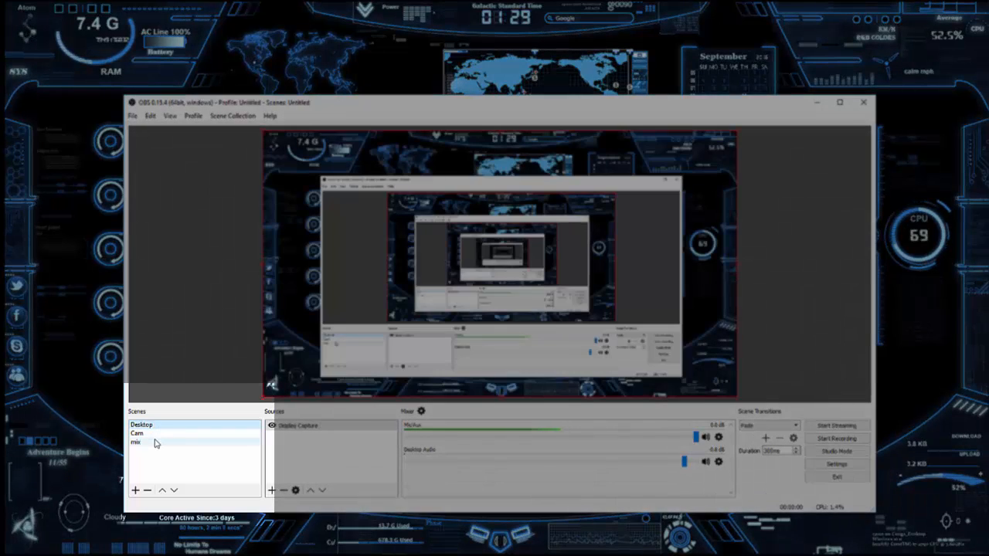
pyautogui.click(154, 443)
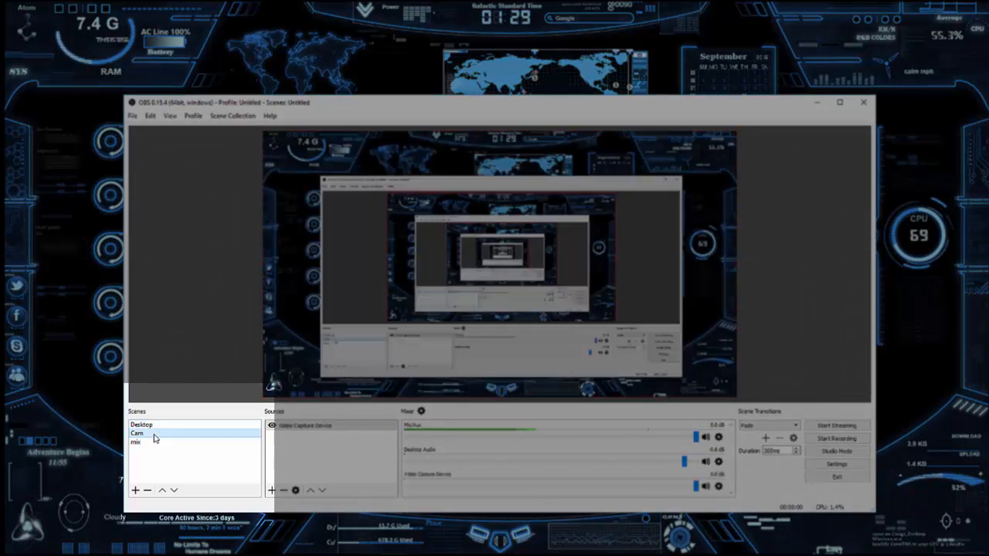
pyautogui.click(160, 426)
pyautogui.click(162, 433)
pyautogui.click(161, 442)
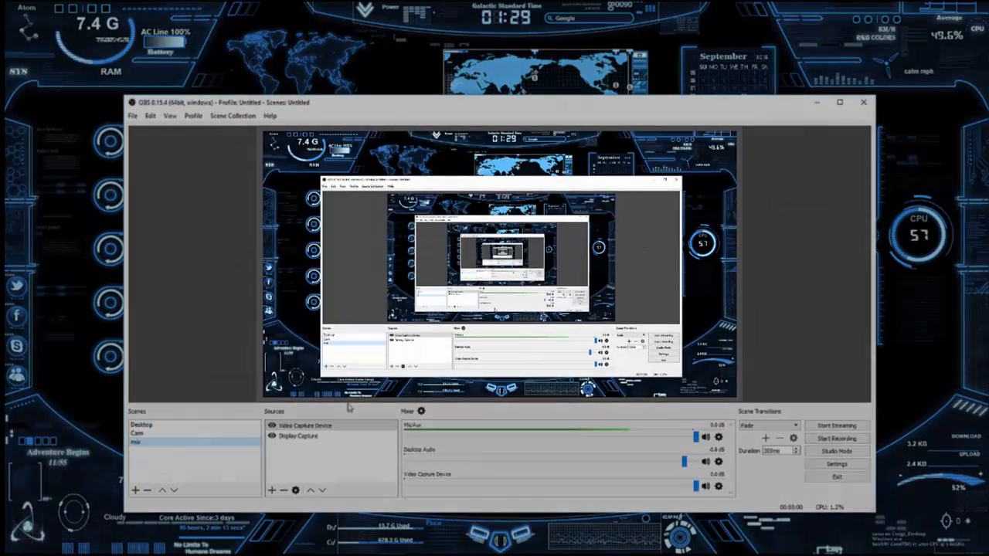
pyautogui.click(175, 426)
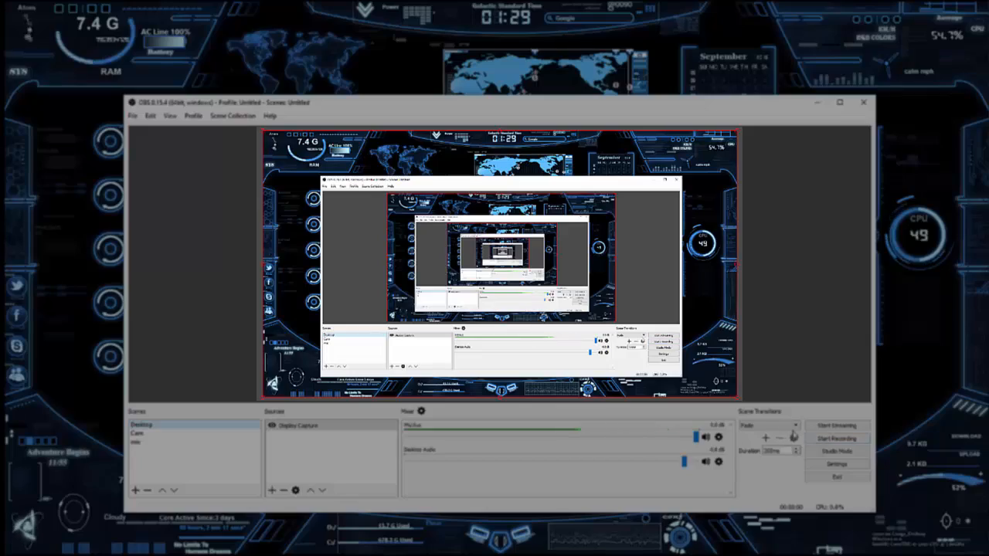
# Step: Set the scene transition to Cut and try it by switching to the Cam scene and back to Desktop
pyautogui.click(795, 427)
pyautogui.click(796, 415)
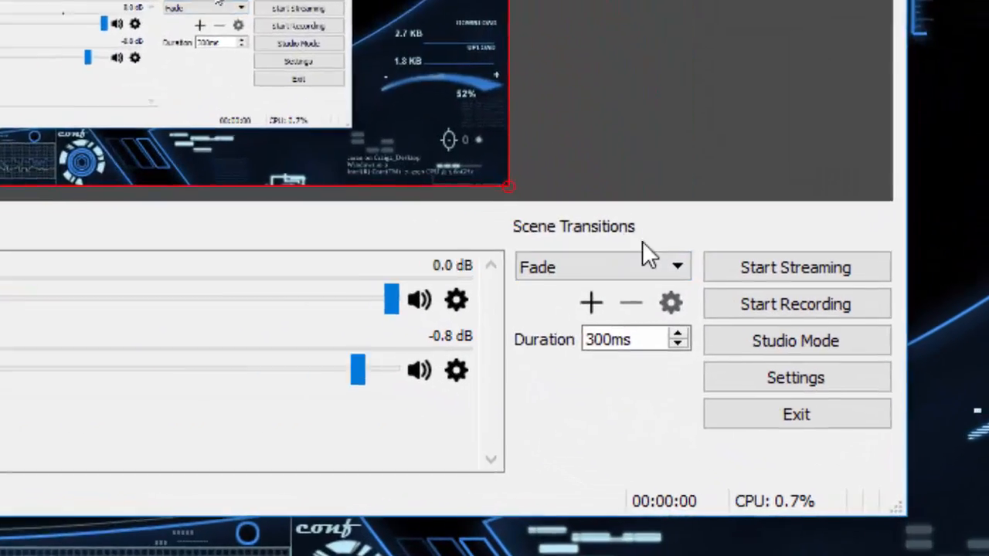
pyautogui.click(730, 367)
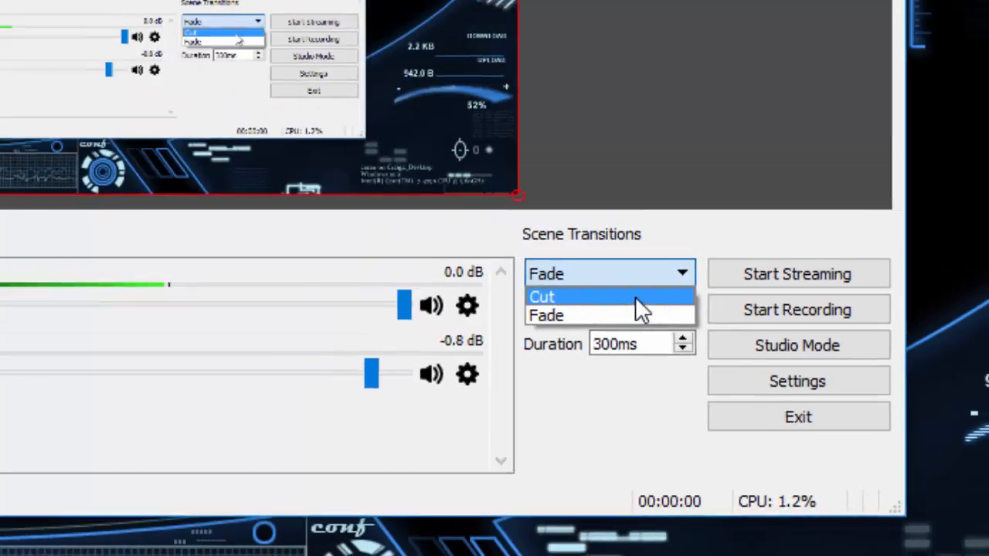
pyautogui.click(570, 256)
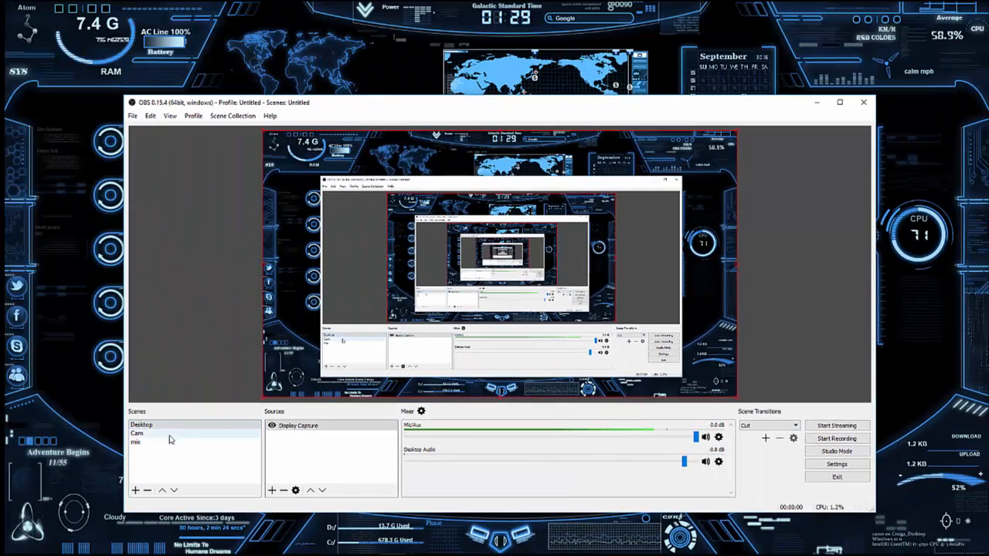
pyautogui.click(170, 439)
pyautogui.click(173, 428)
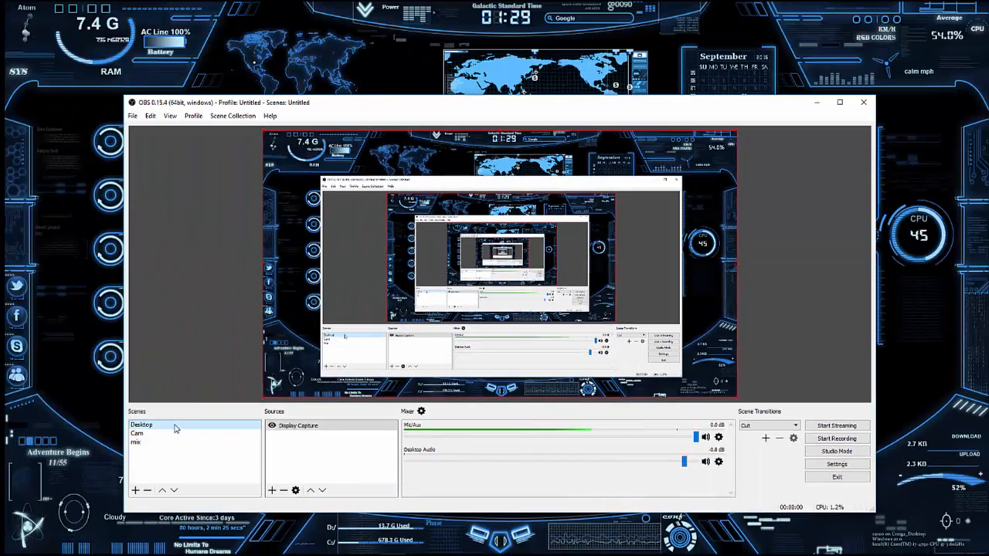
# Step: Set the scene transition to Fade and switch through the Cam and Desktop scenes, finishing on mix
pyautogui.click(783, 424)
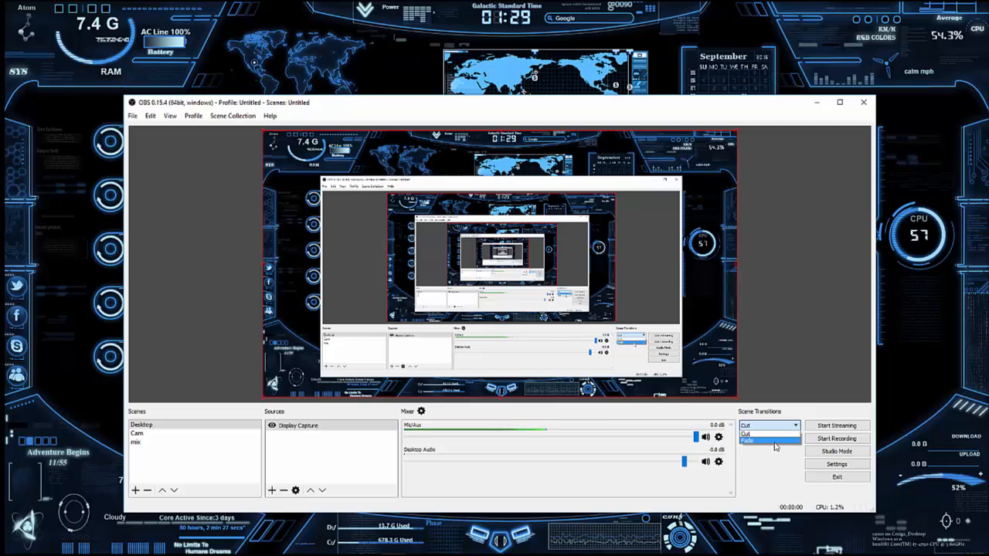
pyautogui.click(782, 444)
pyautogui.click(179, 433)
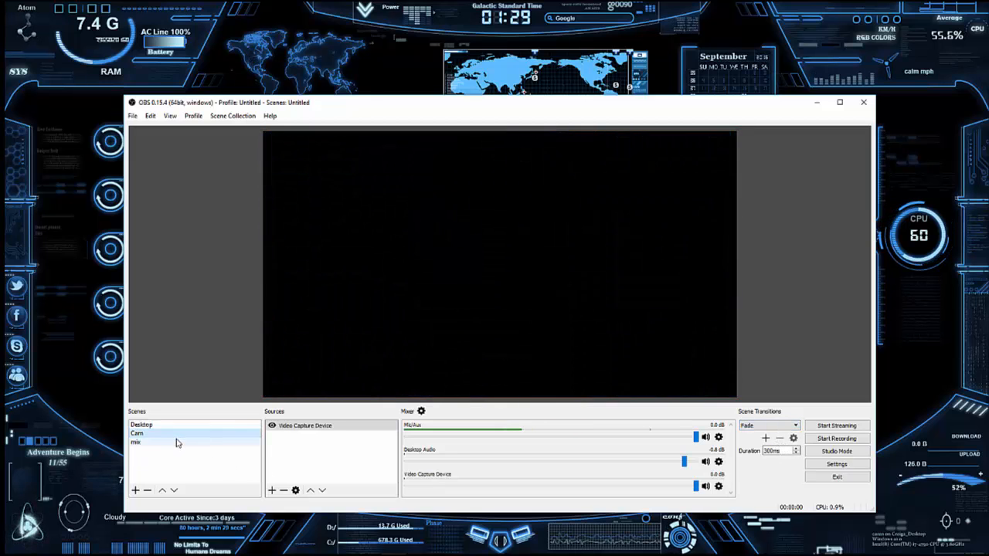
pyautogui.click(180, 442)
pyautogui.click(184, 426)
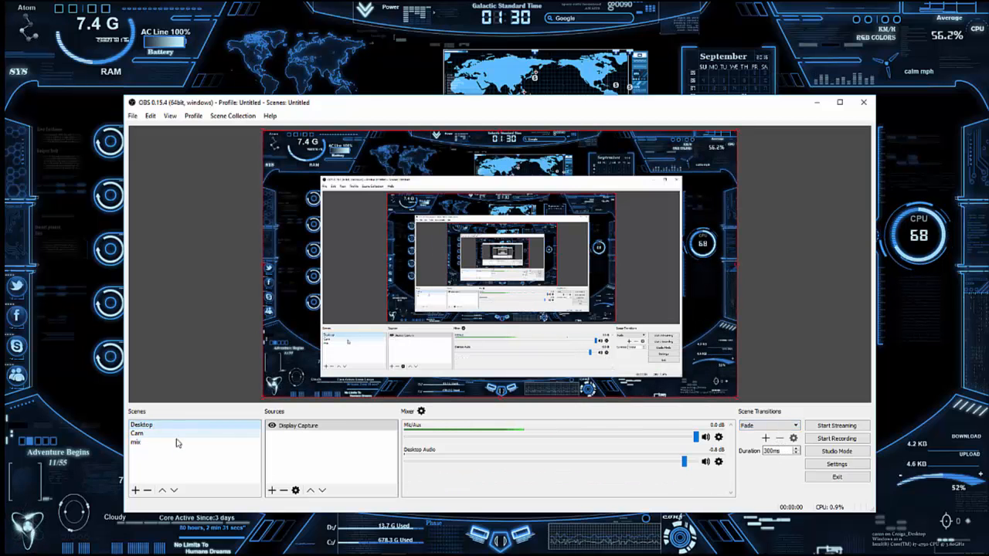
pyautogui.click(177, 442)
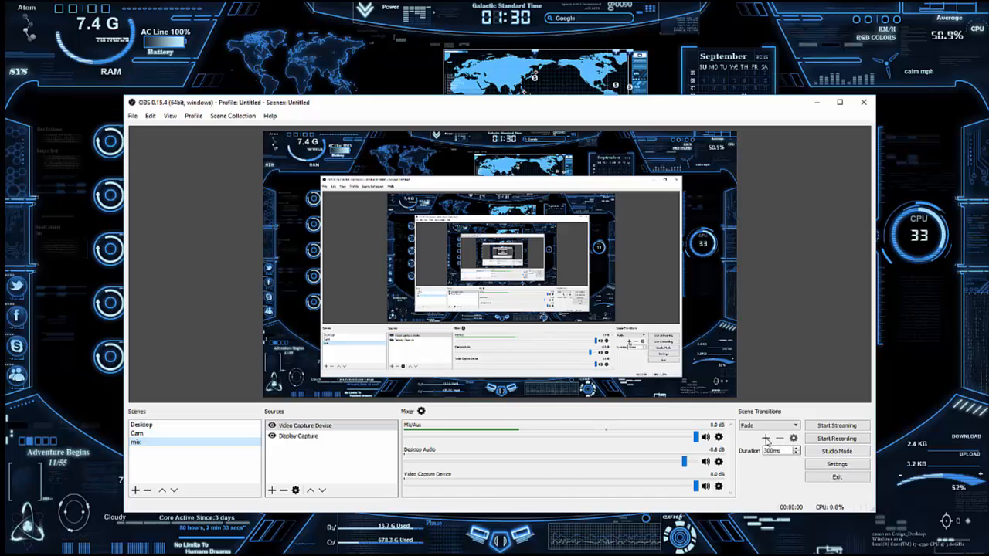
# Step: Review the scene transition types that can be added, without adding one
pyautogui.click(767, 439)
pyautogui.click(766, 439)
pyautogui.click(767, 438)
pyautogui.click(747, 441)
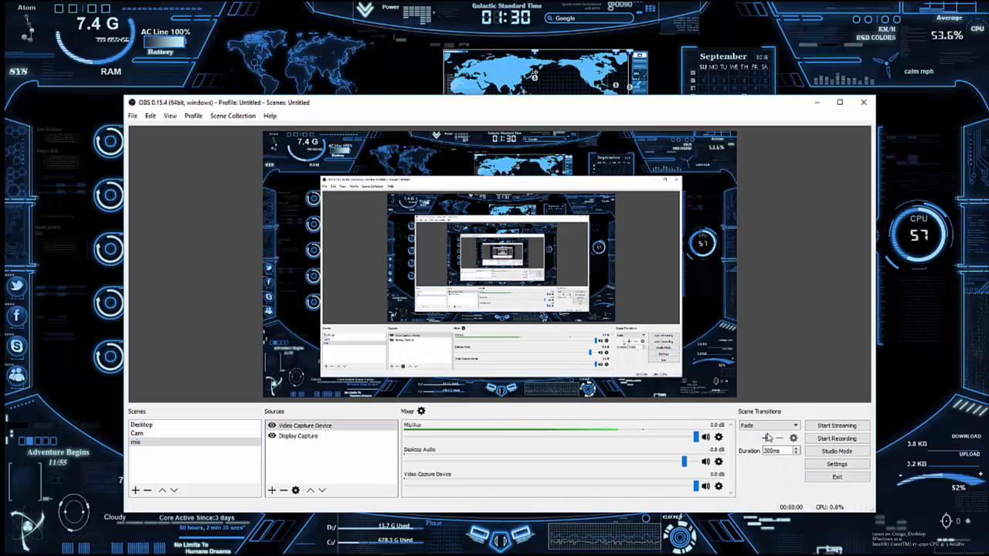
pyautogui.click(765, 439)
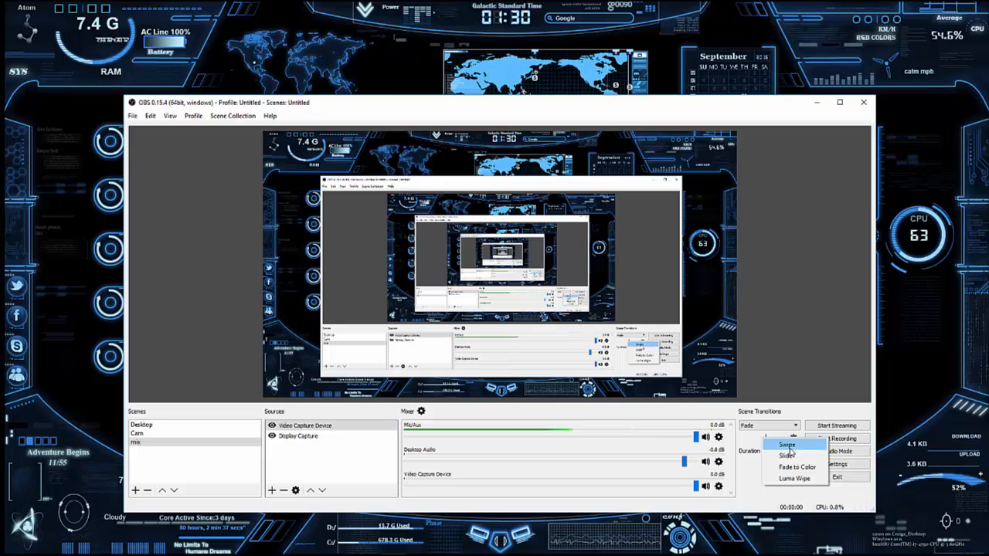
pyautogui.click(749, 480)
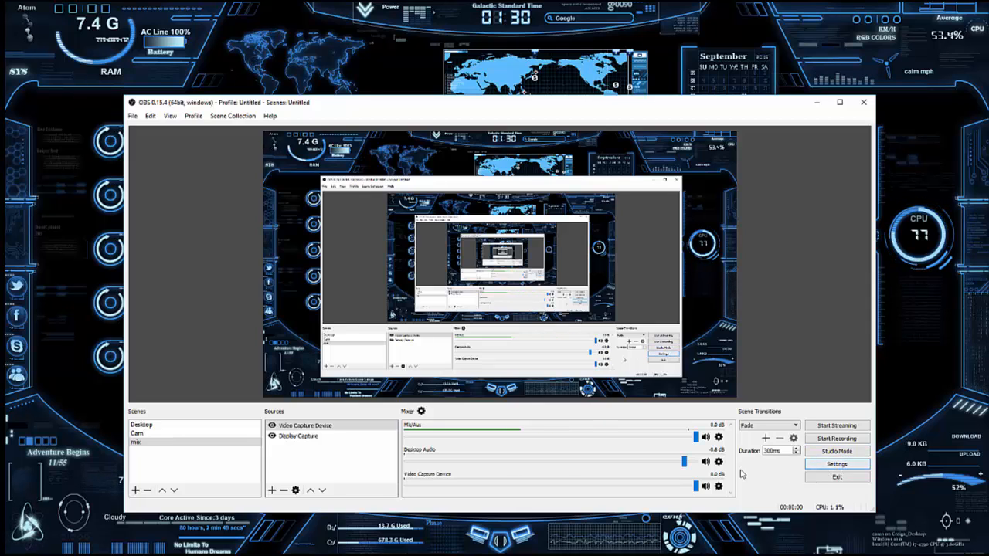
# Step: Open the Stream settings to examine the streaming service, server and stream key fields
pyautogui.click(146, 117)
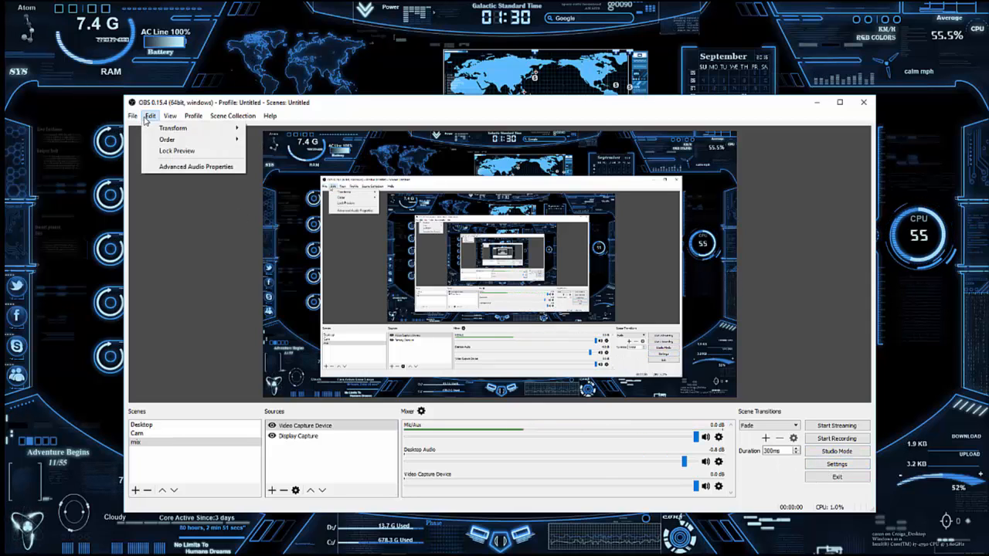
pyautogui.click(779, 472)
pyautogui.click(835, 465)
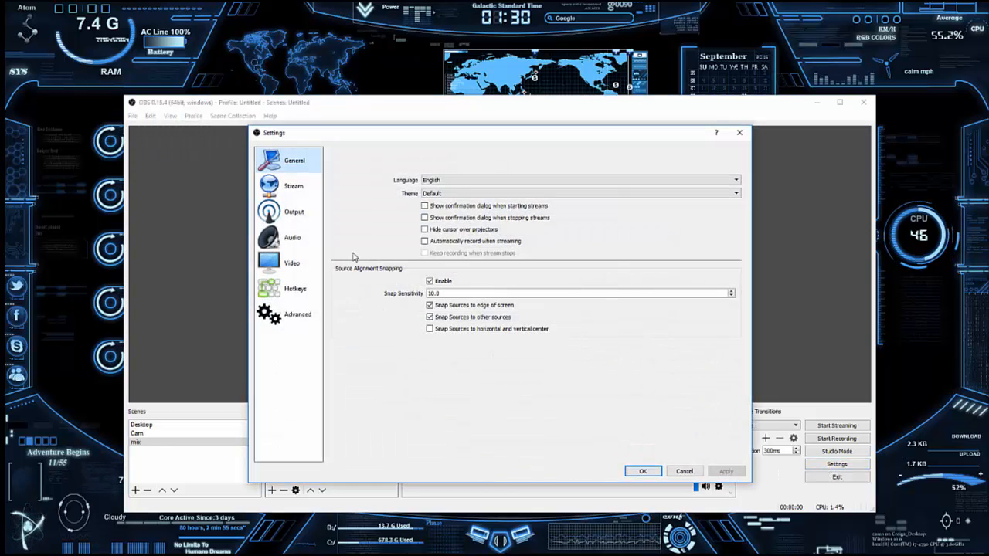
pyautogui.click(288, 186)
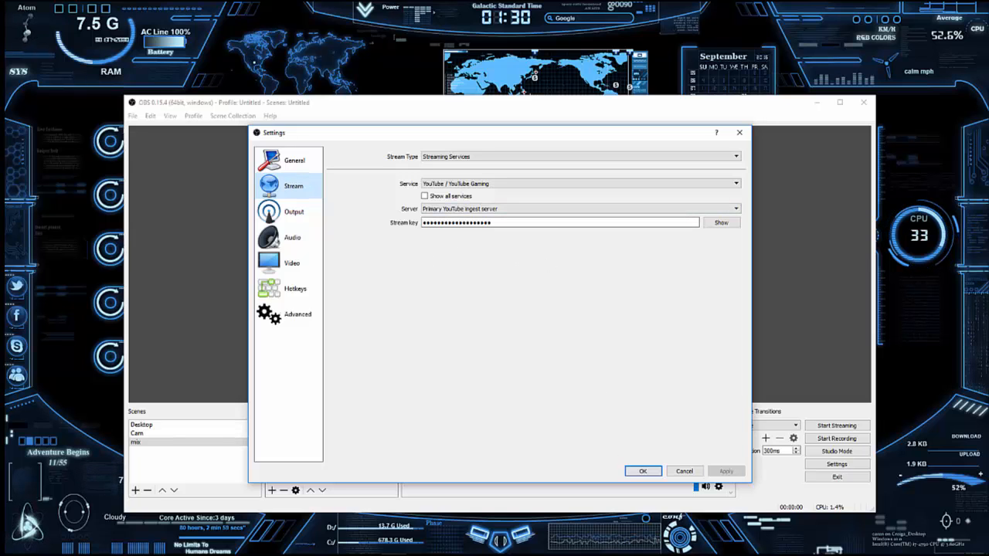
# Step: Switch to YouTube's live dashboard in the browser and select the stream name/key under Encoder Setup
pyautogui.click(643, 472)
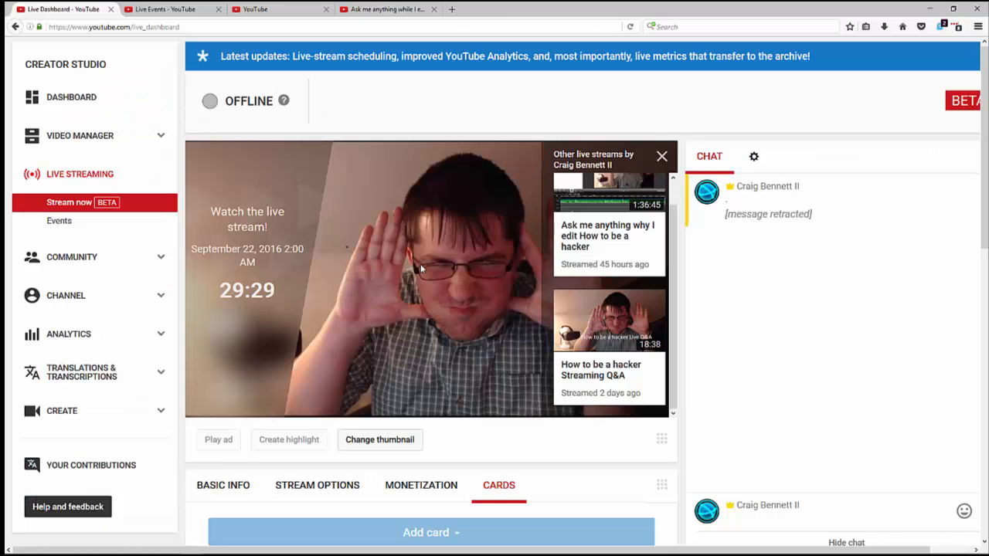
pyautogui.scroll(-10, 757, 309)
pyautogui.scroll(2, 808, 321)
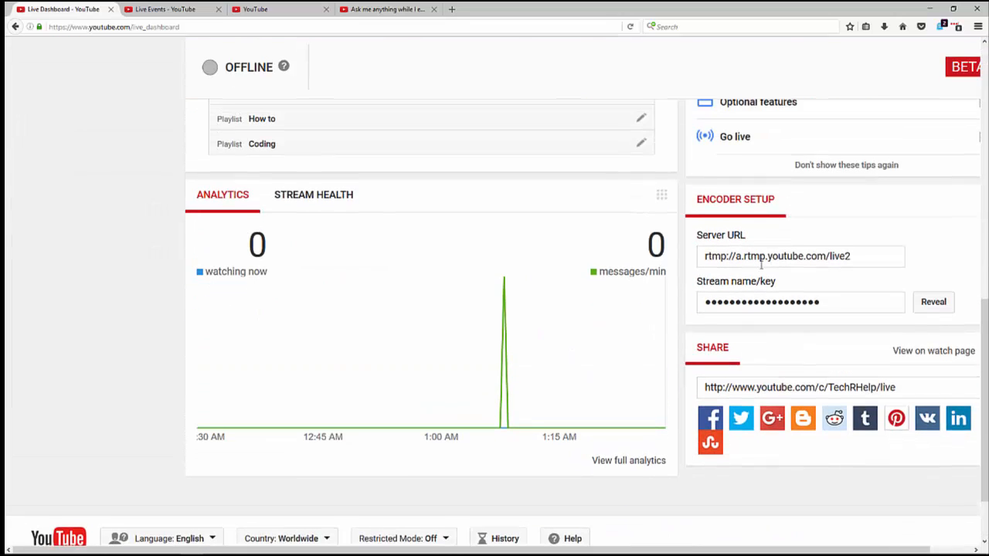
pyautogui.click(830, 306)
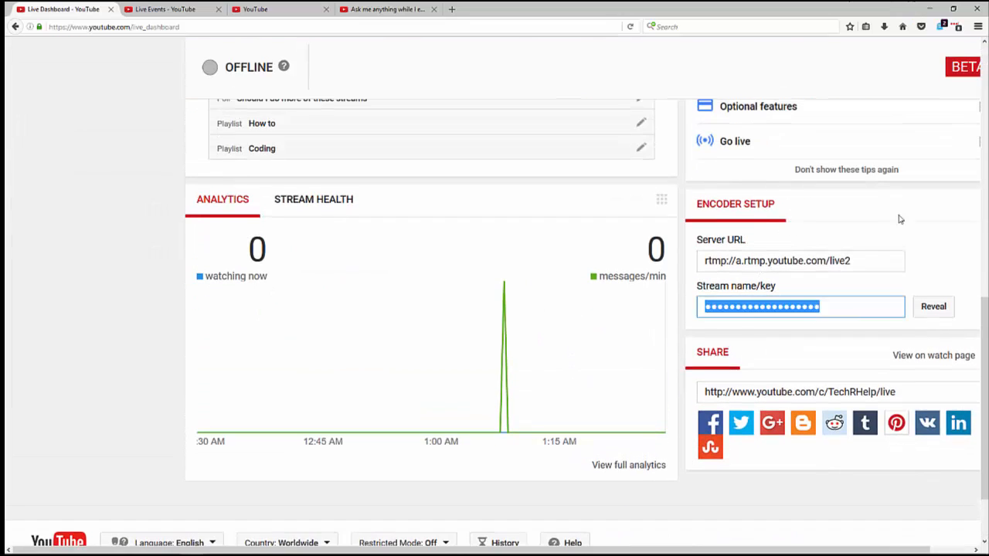
# Step: Return to the OBS Stream settings and review the available streaming services, keeping YouTube / YouTube Gaming
pyautogui.click(932, 6)
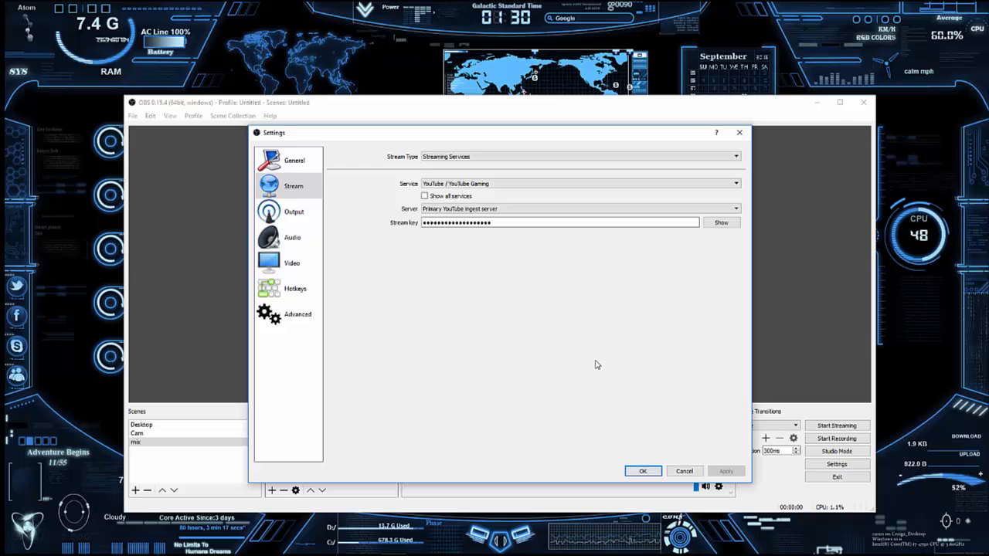
pyautogui.click(502, 186)
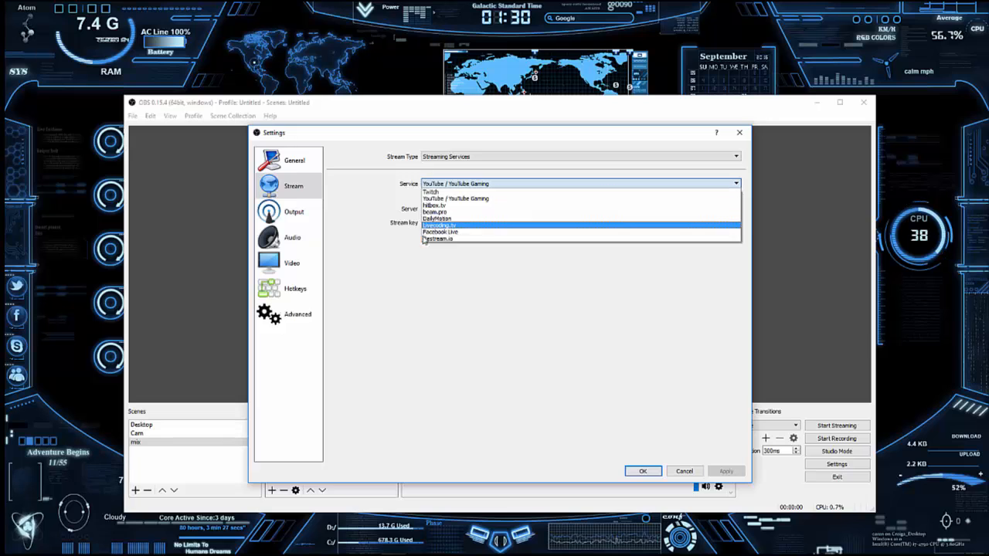
pyautogui.click(392, 294)
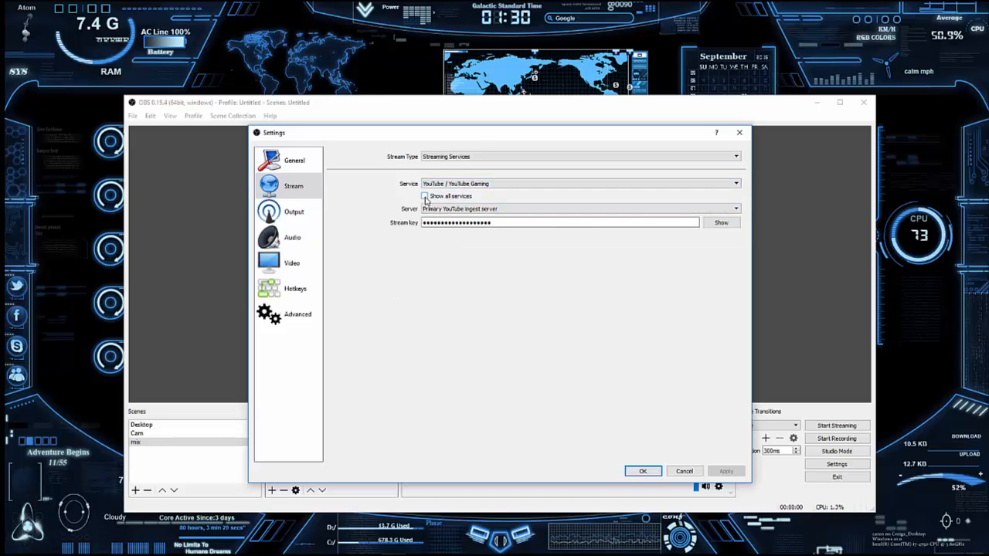
# Step: Review the General, Video, Audio, Output, Advanced and Stream settings and close the settings without changes
pyautogui.click(297, 161)
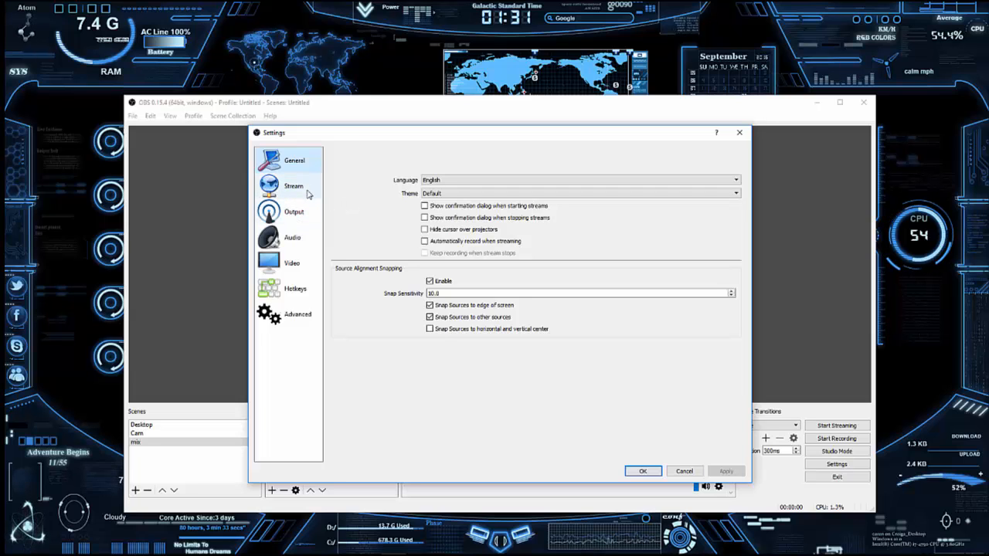
pyautogui.click(271, 258)
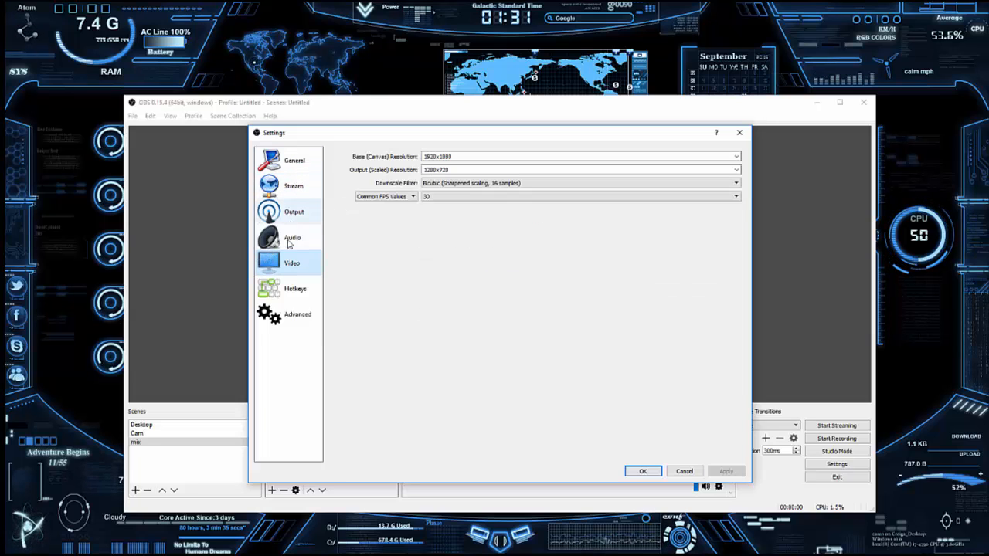
pyautogui.click(290, 244)
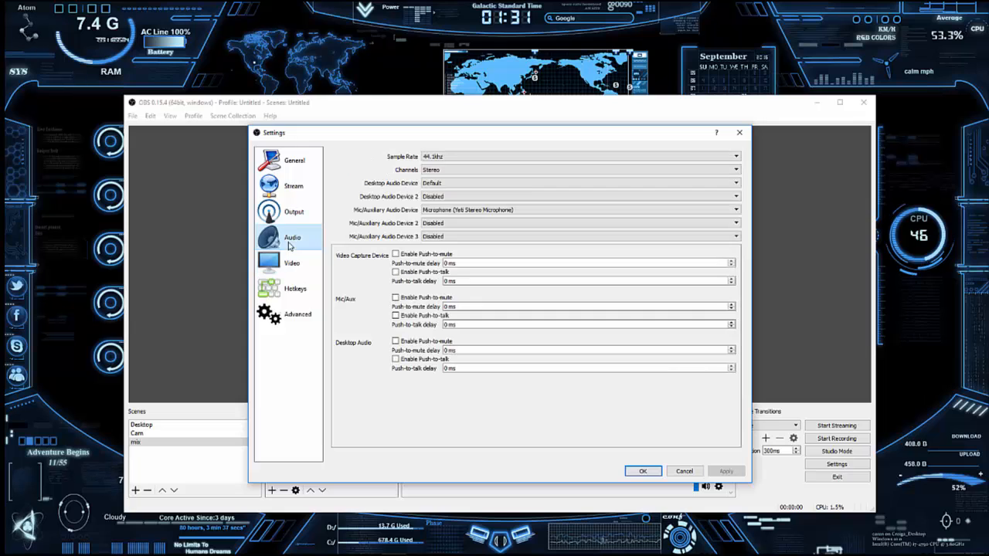
pyautogui.click(299, 220)
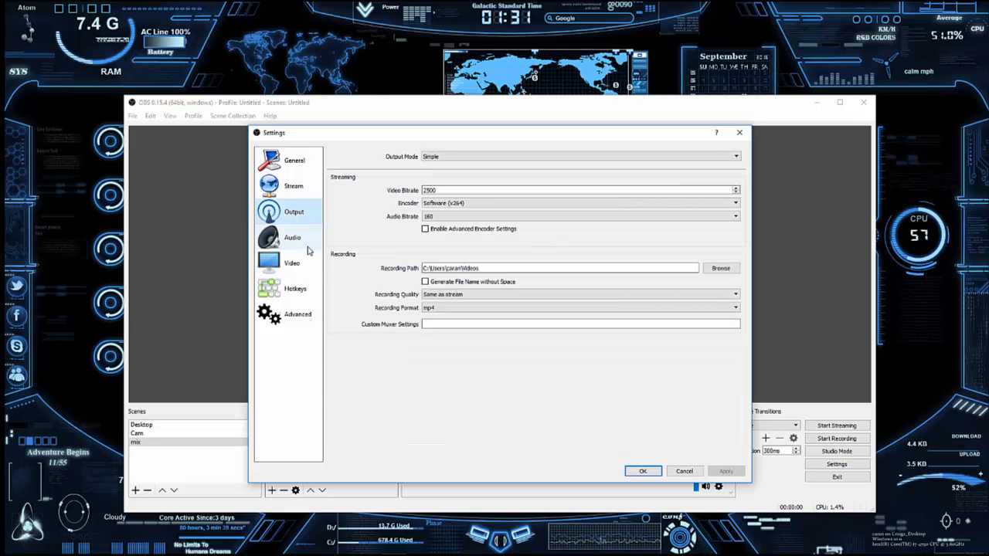
pyautogui.click(296, 313)
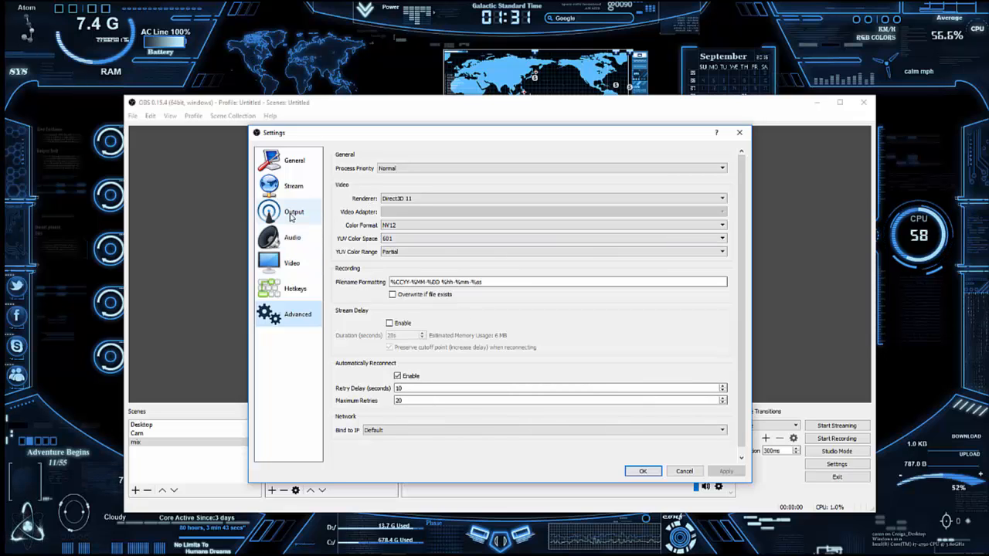
pyautogui.click(306, 194)
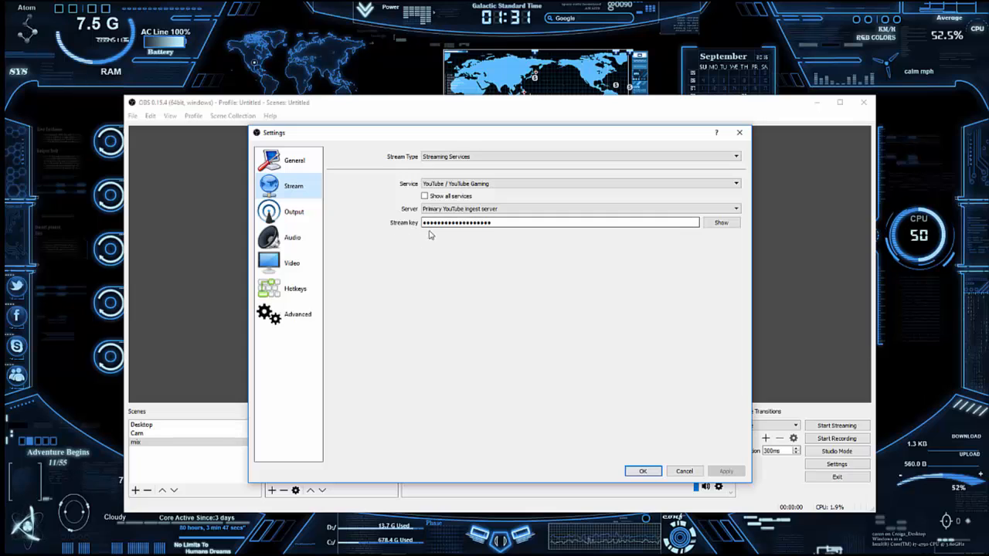
pyautogui.click(684, 470)
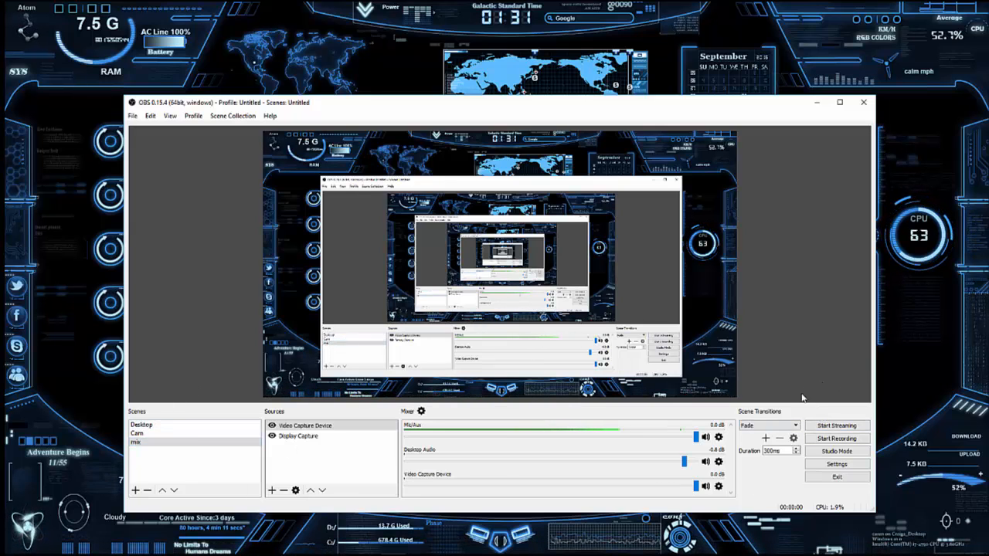
# Step: Turn Studio Mode on and back off
pyautogui.click(853, 456)
pyautogui.click(855, 457)
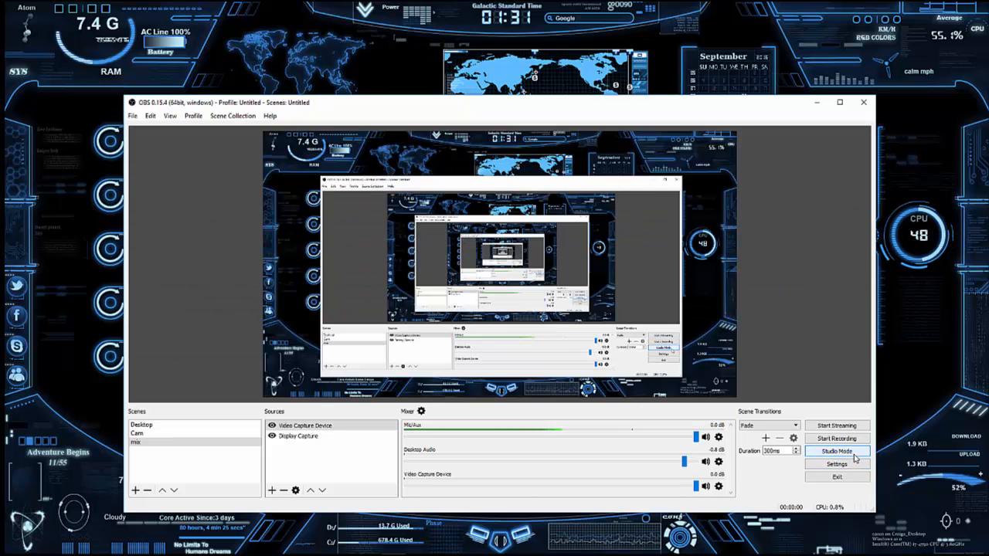
pyautogui.click(854, 458)
pyautogui.click(855, 458)
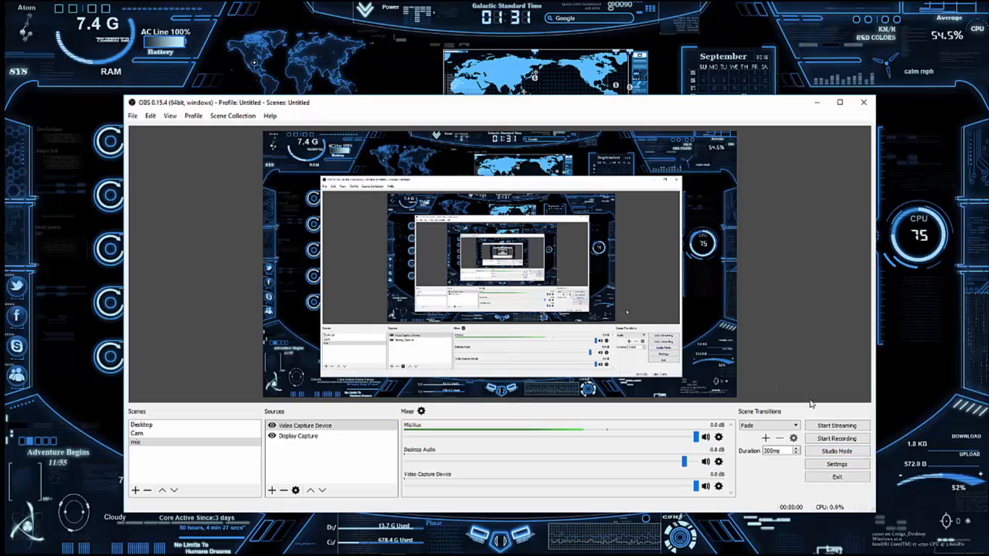
# Step: Review the available scene collection, profile, edit and file commands and the source types that can be added, without choosing any
pyautogui.click(234, 117)
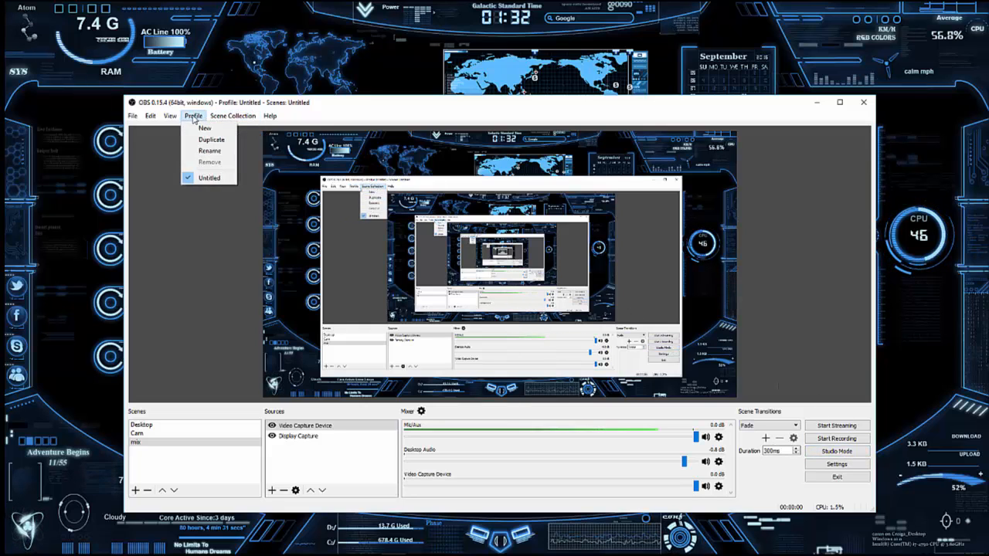
pyautogui.moveTo(181, 118)
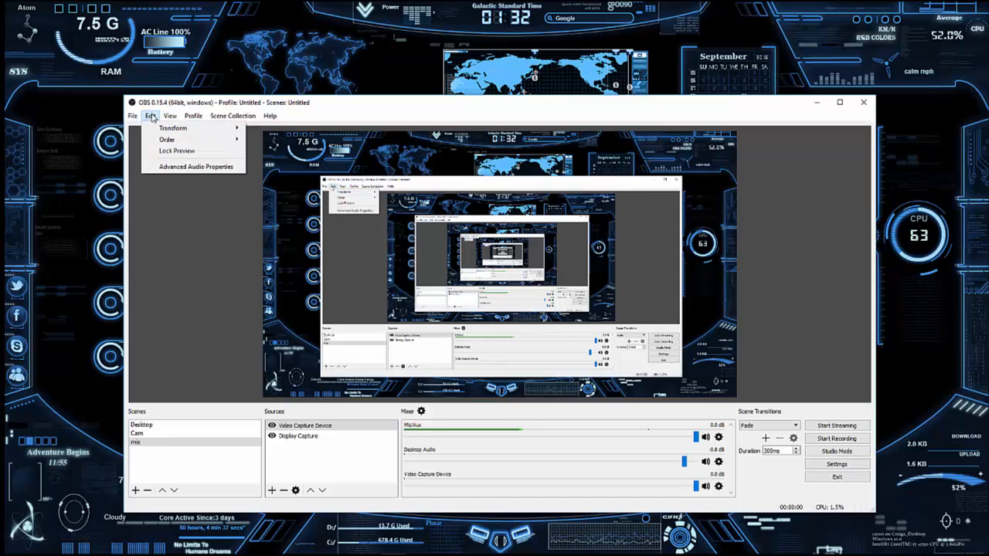
pyautogui.moveTo(132, 117)
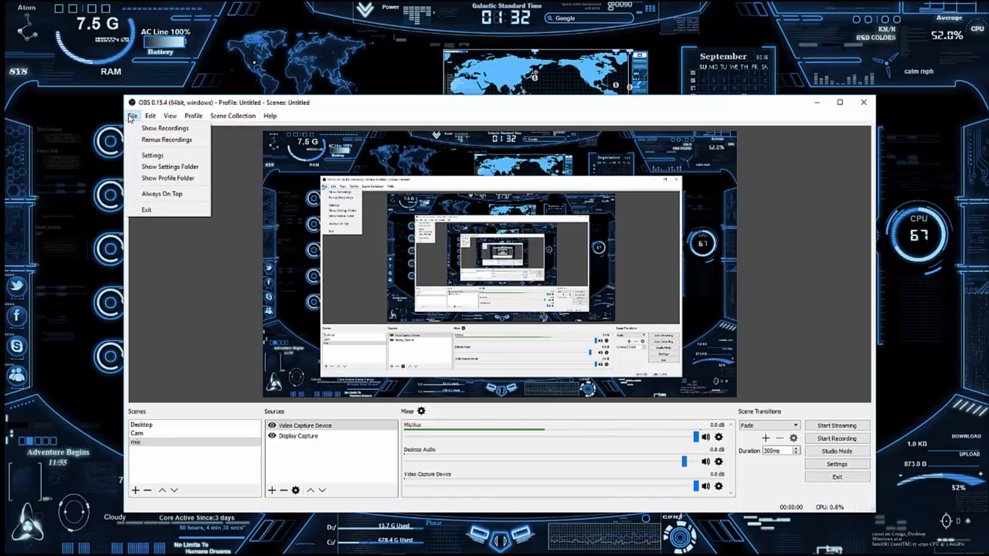
pyautogui.click(218, 464)
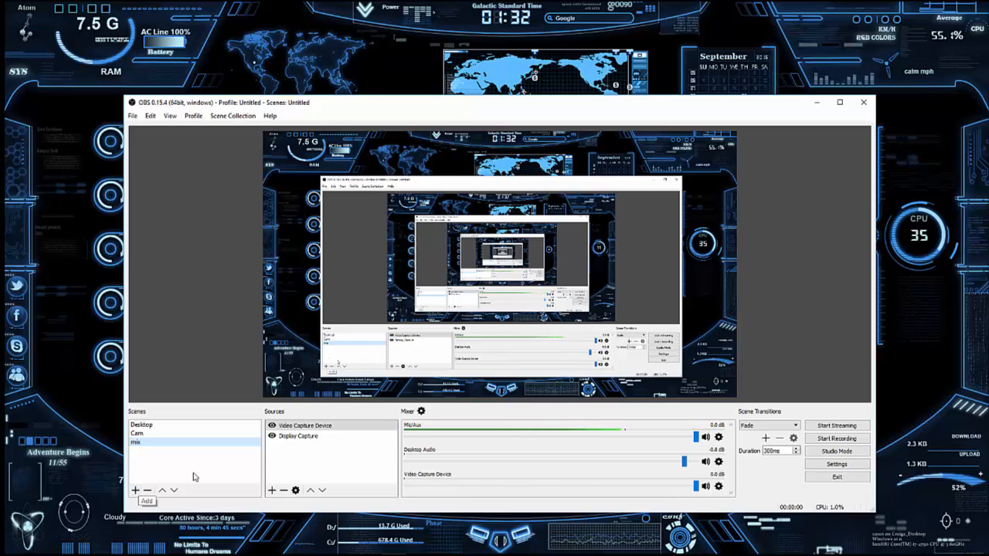
pyautogui.click(272, 491)
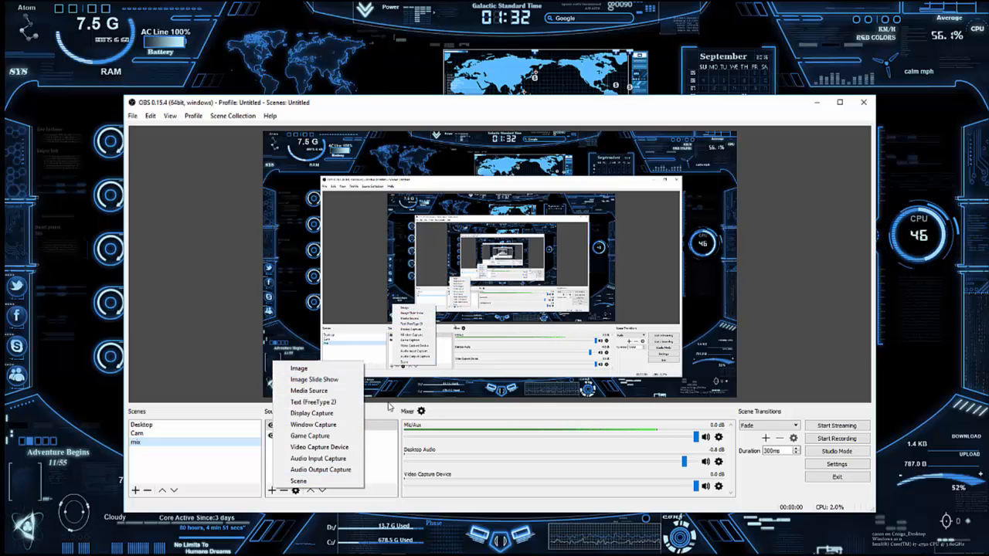
pyautogui.click(806, 345)
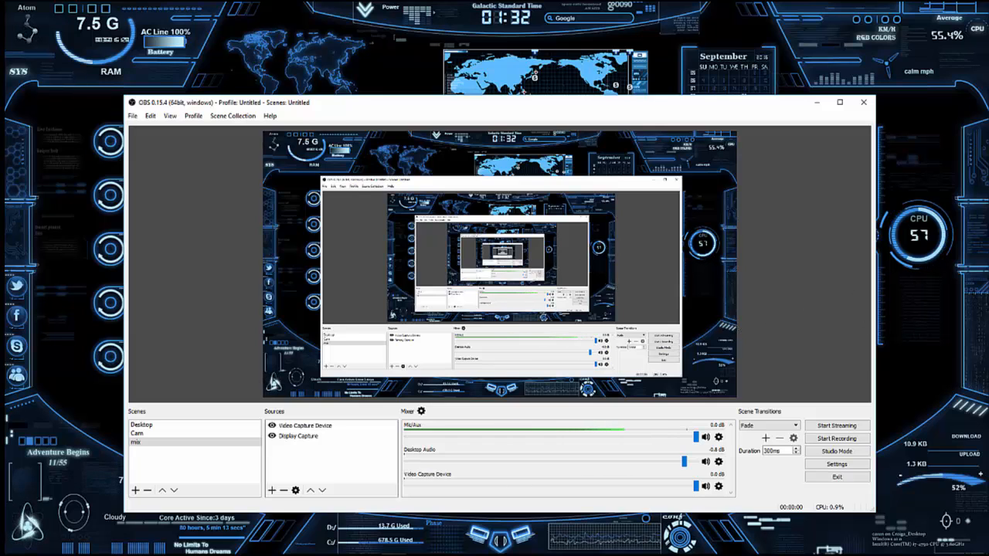
# Step: Switch to YouTube's live dashboard in the browser and review the Basic Info and Stream Options of the scheduled stream
pyautogui.moveTo(498, 551)
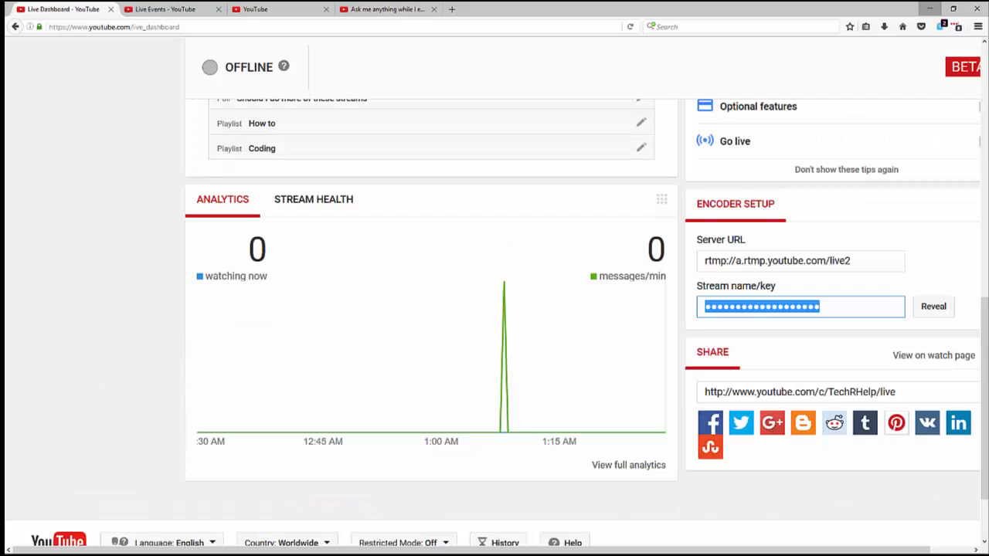
pyautogui.scroll(6, 360, 335)
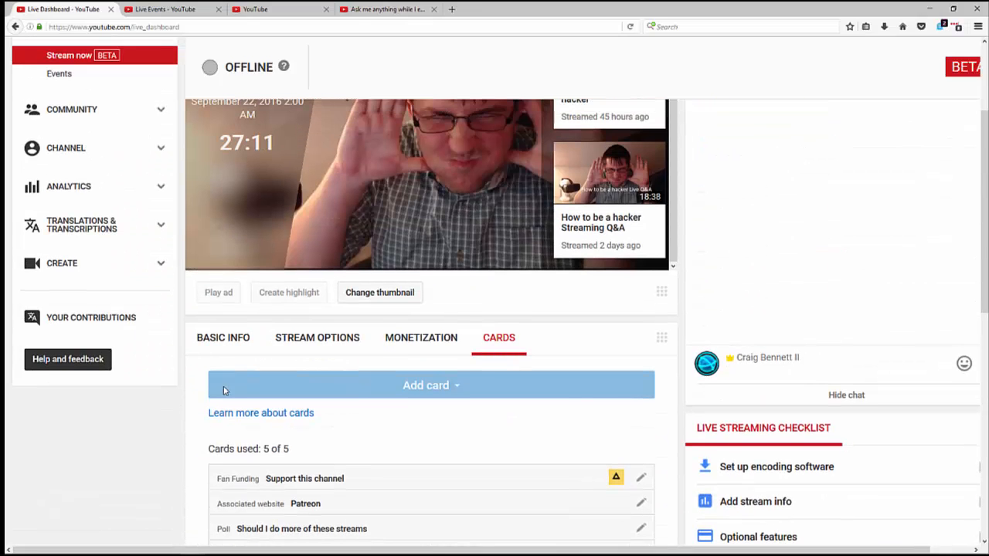
pyautogui.click(246, 349)
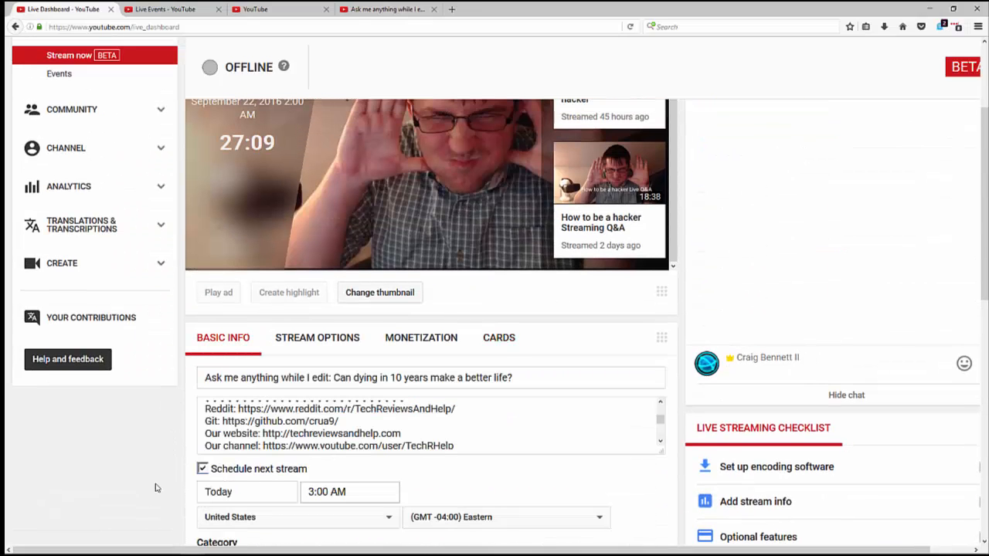
pyautogui.scroll(-3, 270, 256)
pyautogui.scroll(2, 176, 253)
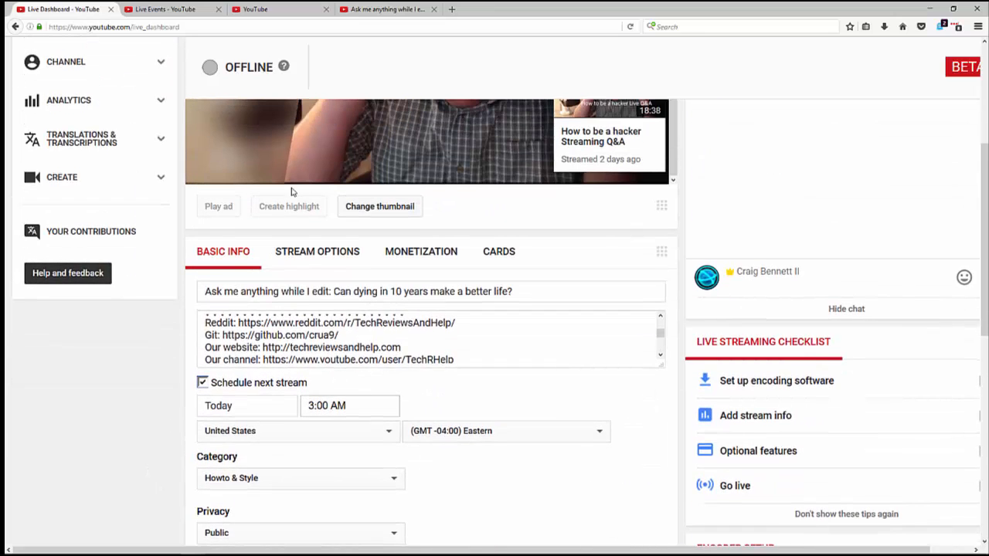
pyautogui.click(313, 252)
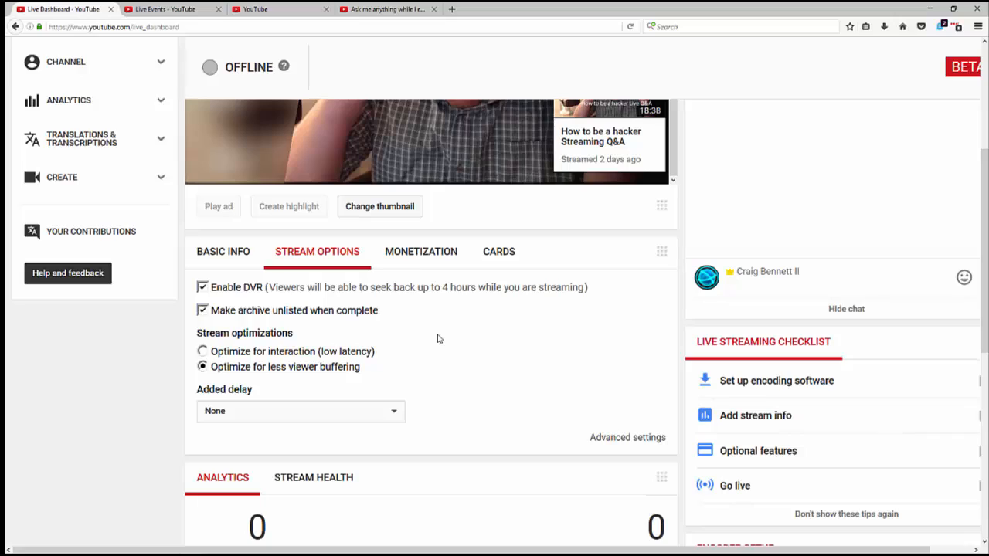
pyautogui.scroll(5, 437, 339)
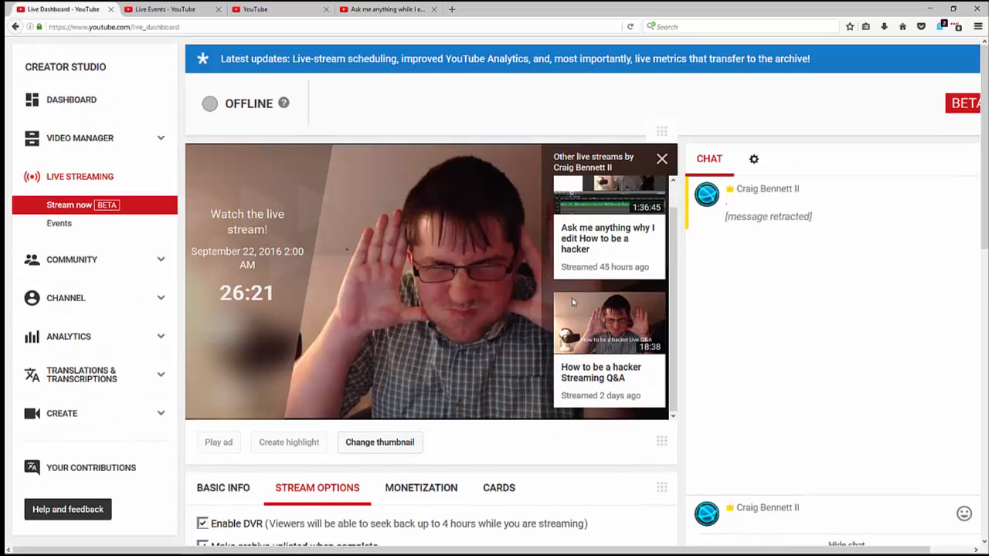